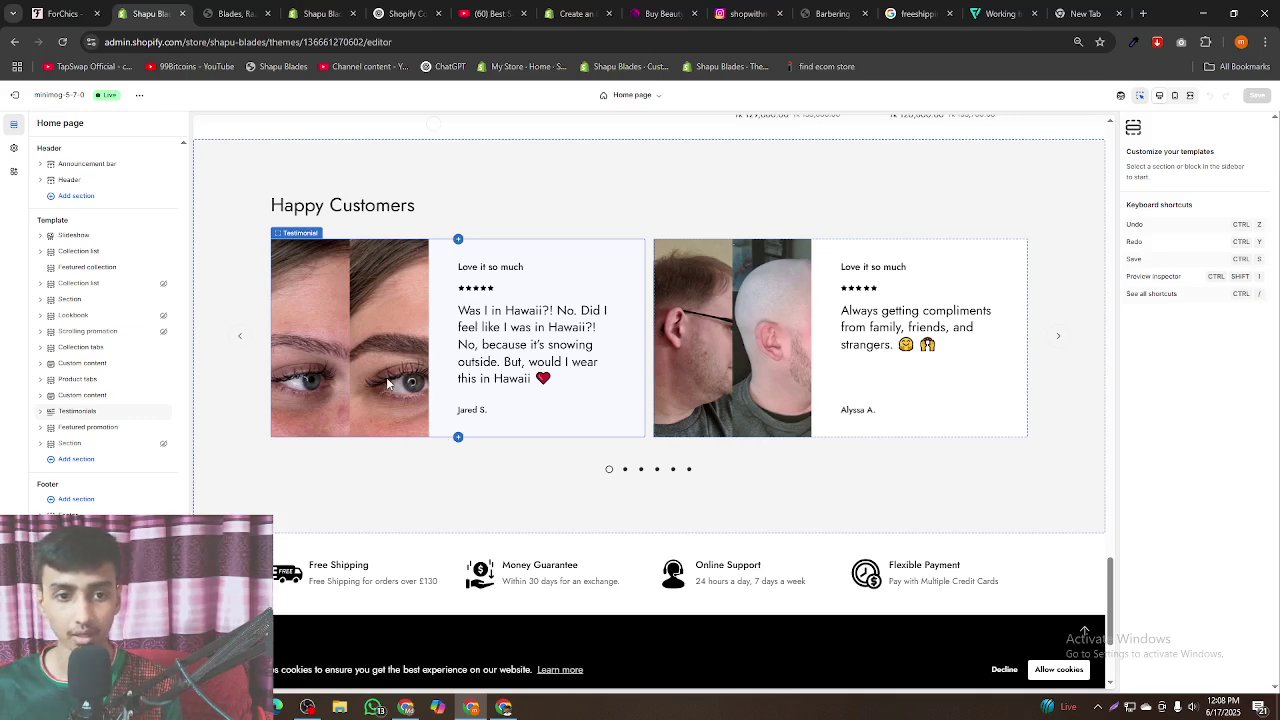
- Switch to ChatGPT and look back through the Shopify Content Creation chat for the earlier sample reviews
click(405, 13)
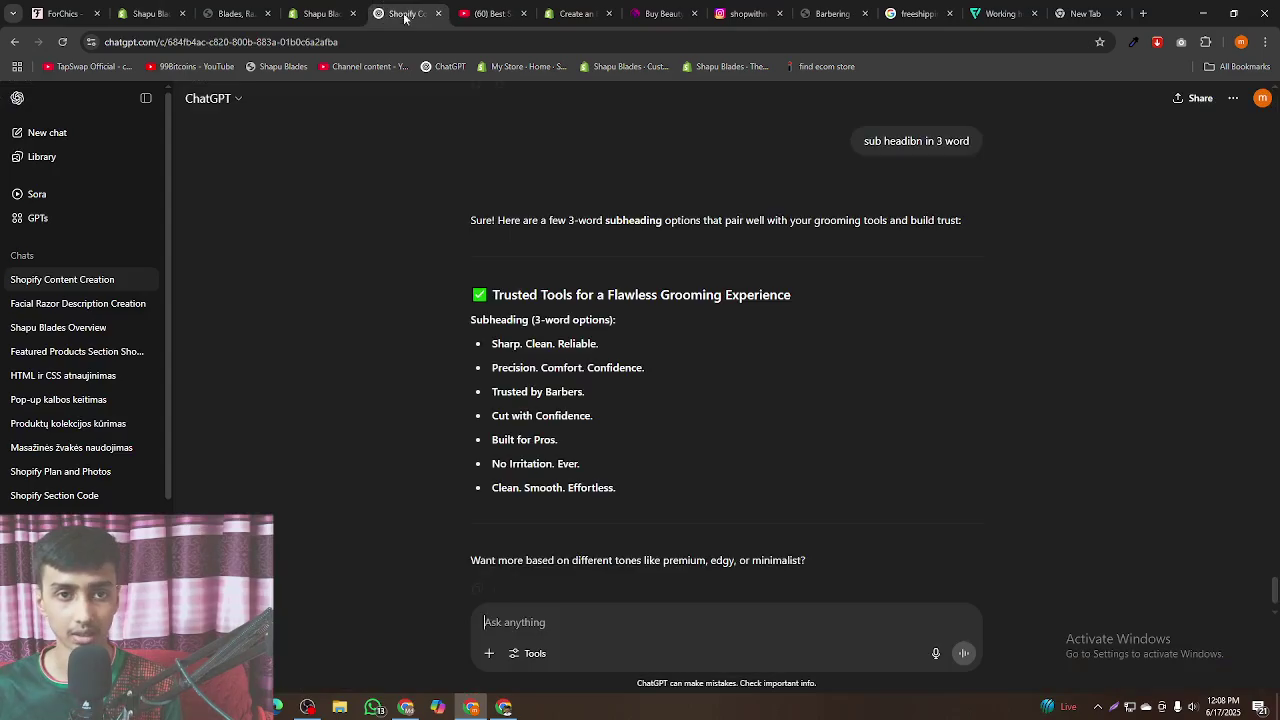
scroll(612, 392, up, 3)
scroll(612, 398, up, 15)
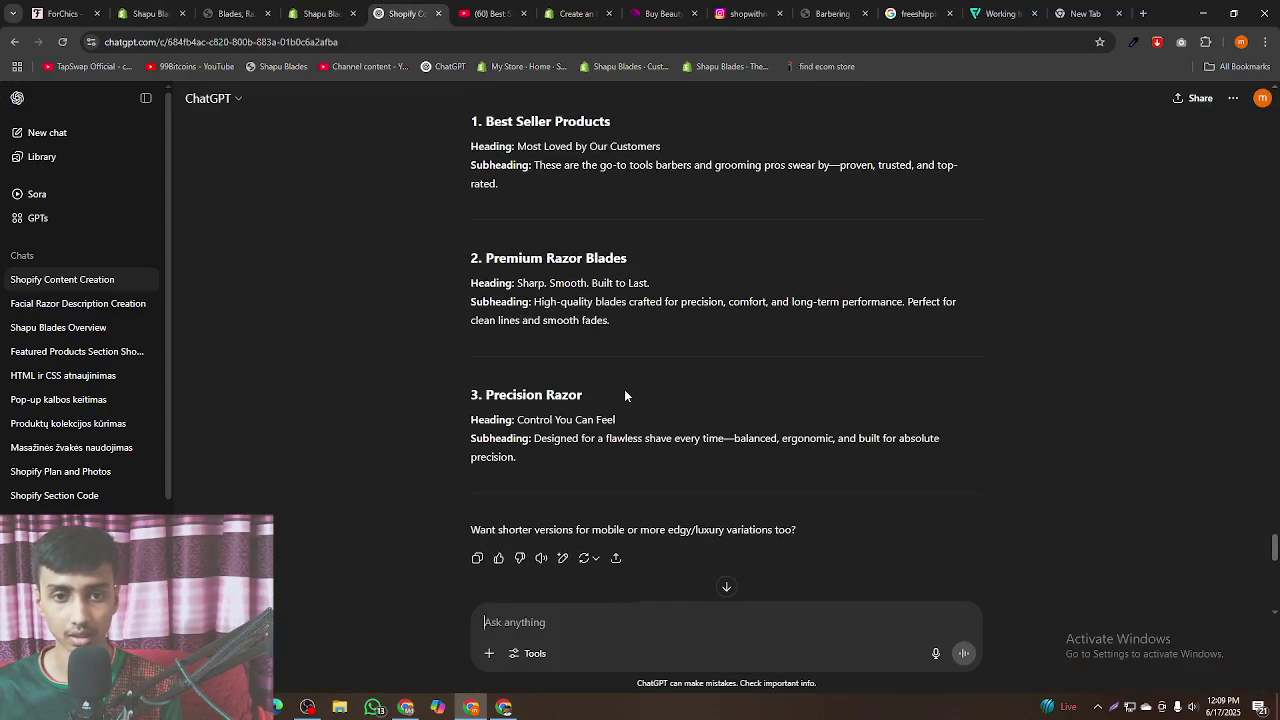
scroll(665, 393, up, 20)
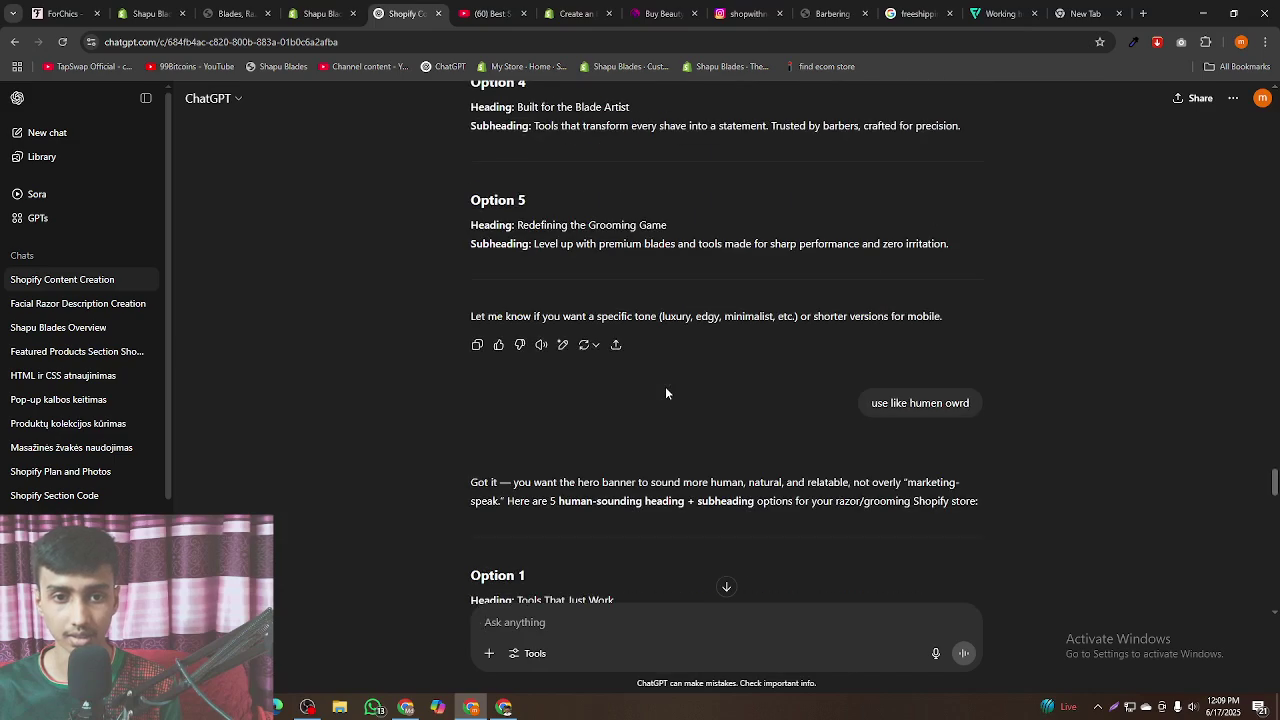
scroll(673, 395, up, 10)
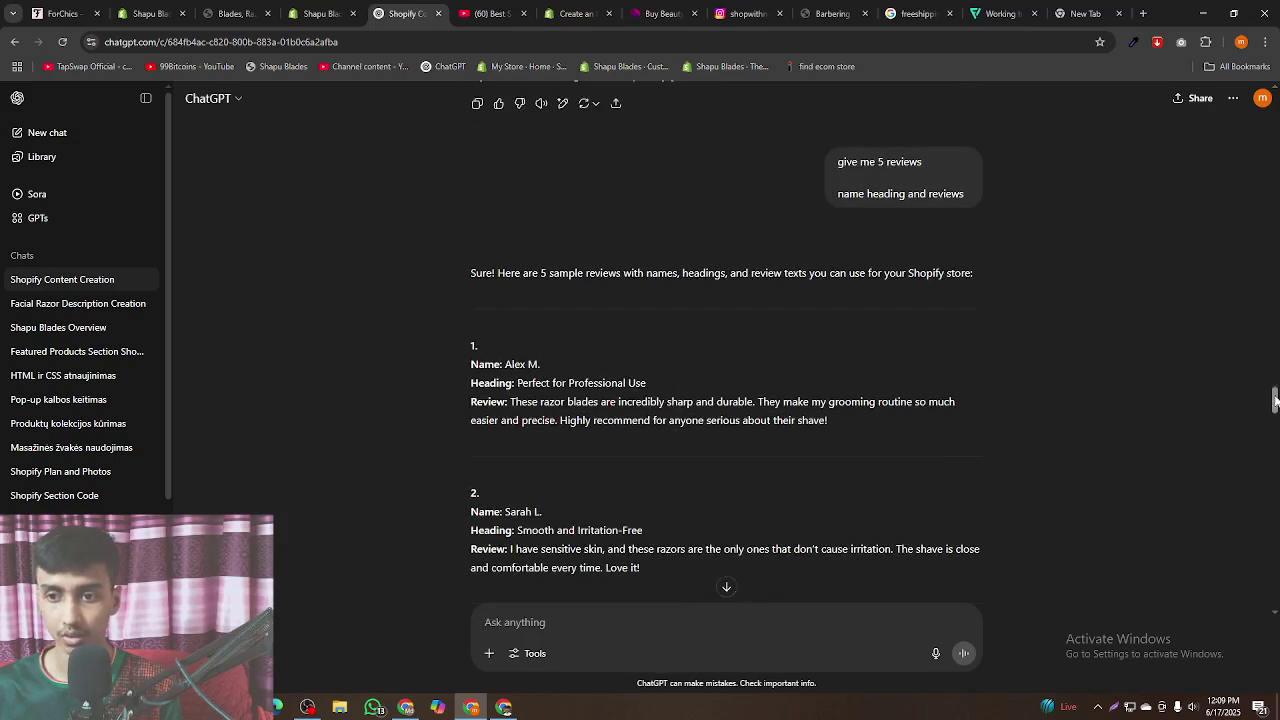
drag(1275, 400, 1275, 592)
- Attach the eyebrow before-and-after image 11 from the image folder in Downloads to a new chat message
click(489, 653)
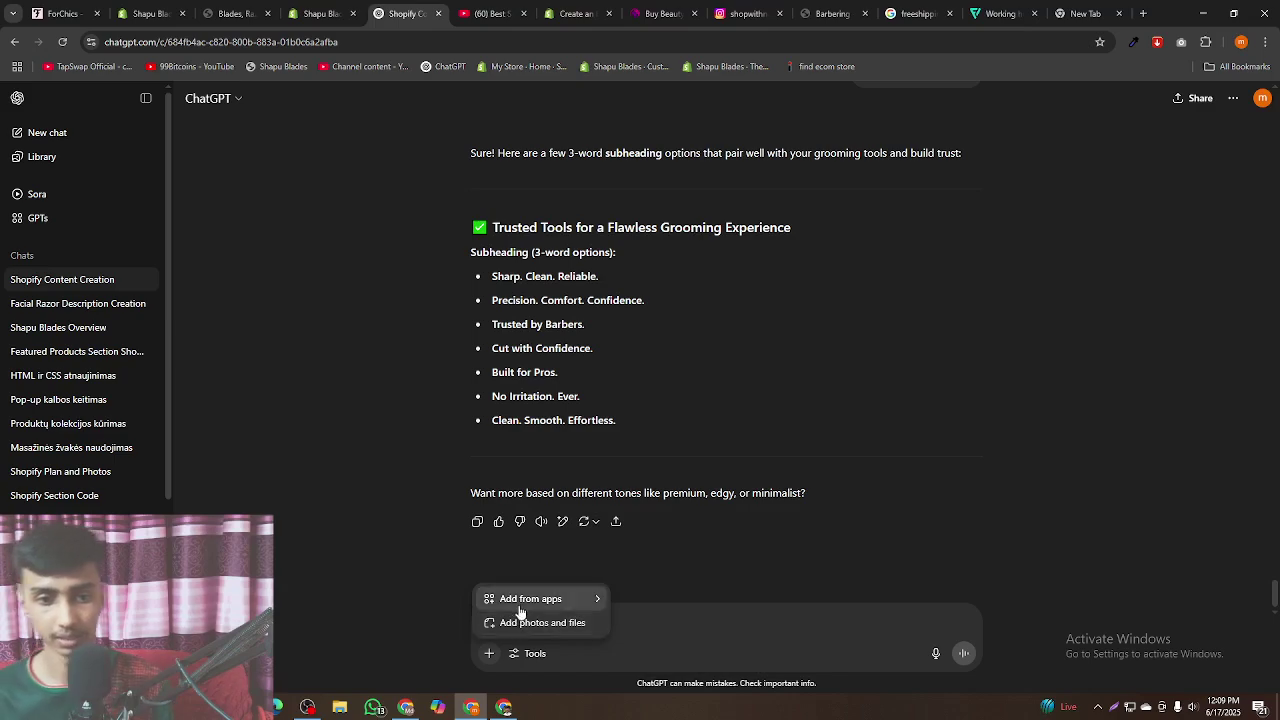
click(527, 633)
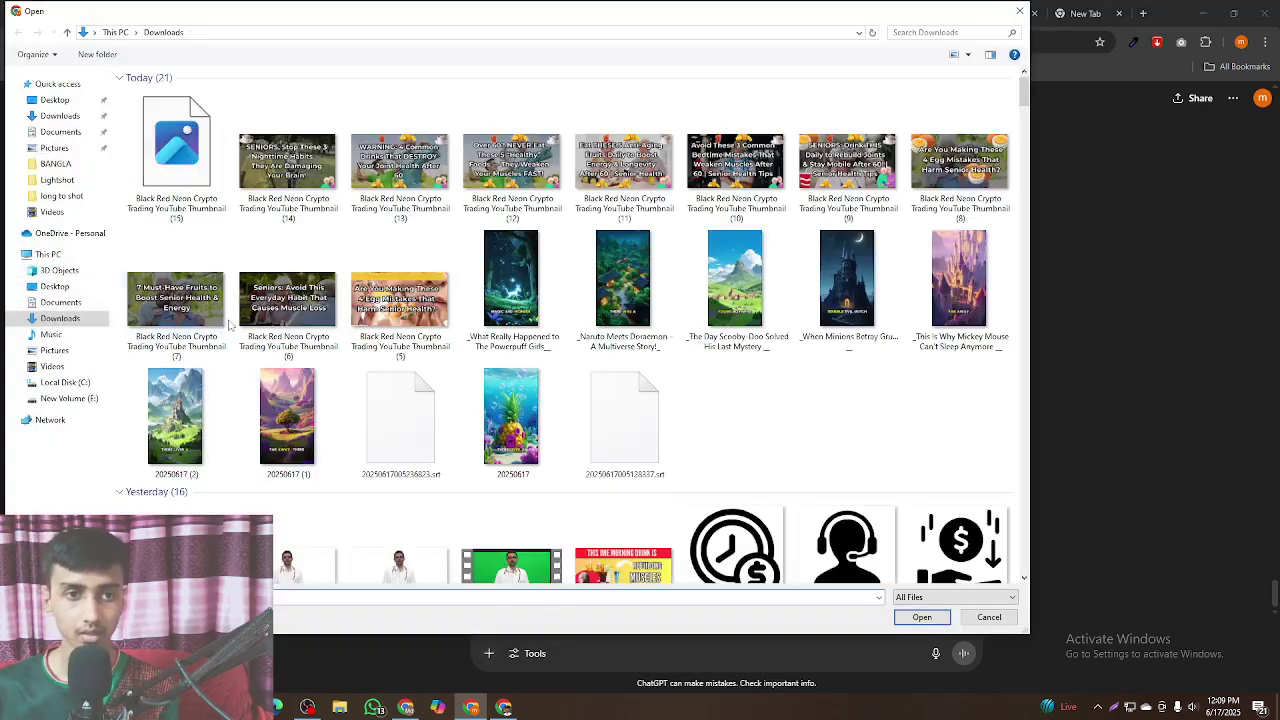
scroll(453, 356, down, 3)
scroll(453, 356, down, 5)
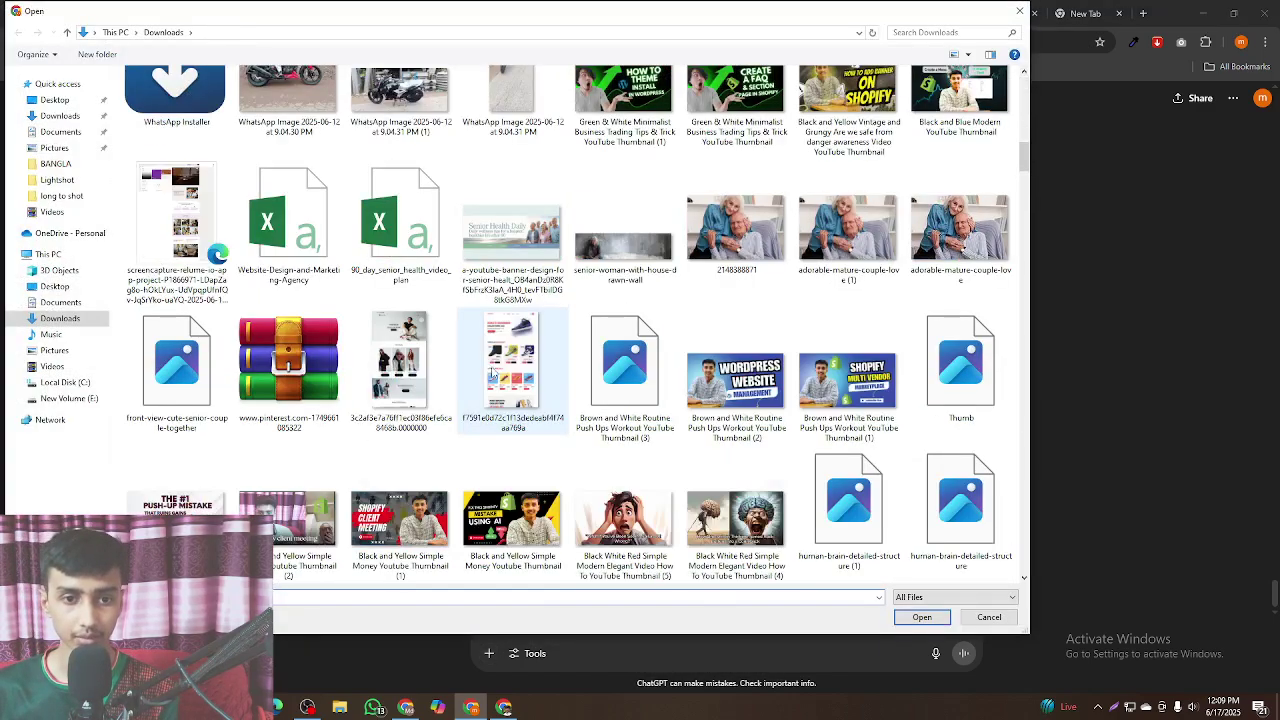
scroll(529, 368, up, 8)
scroll(529, 368, down, 2)
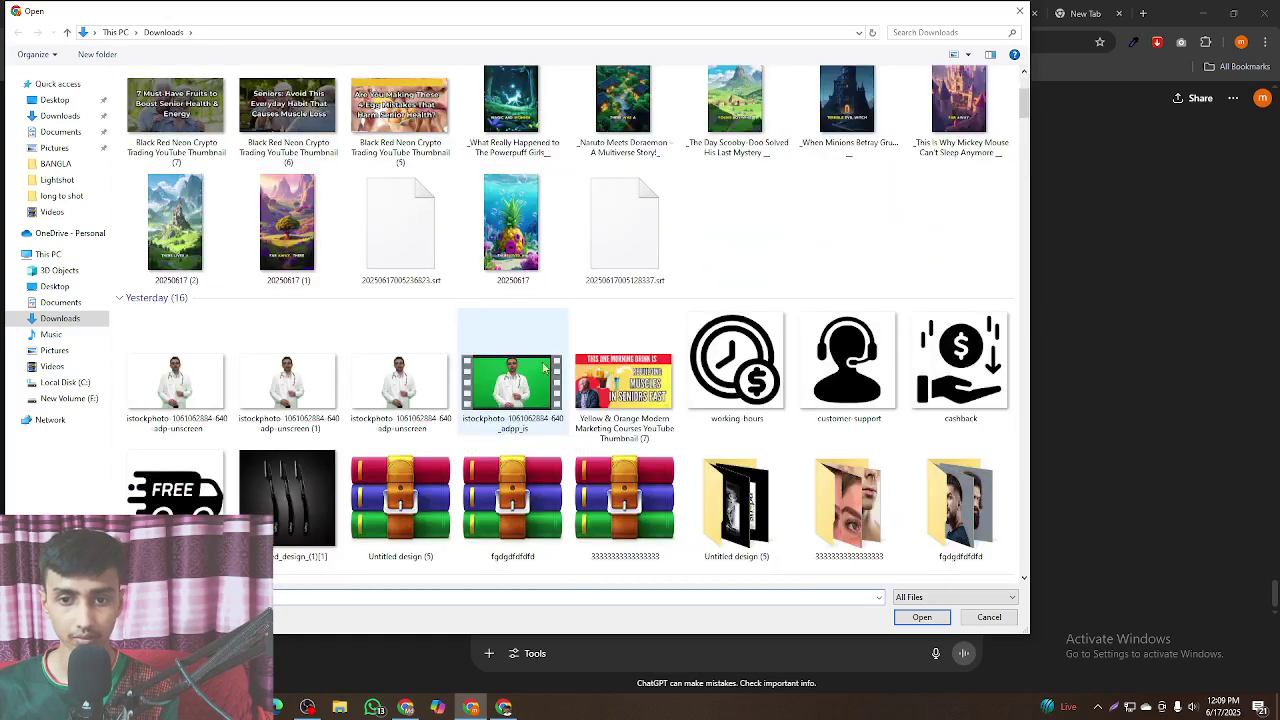
double_click(845, 508)
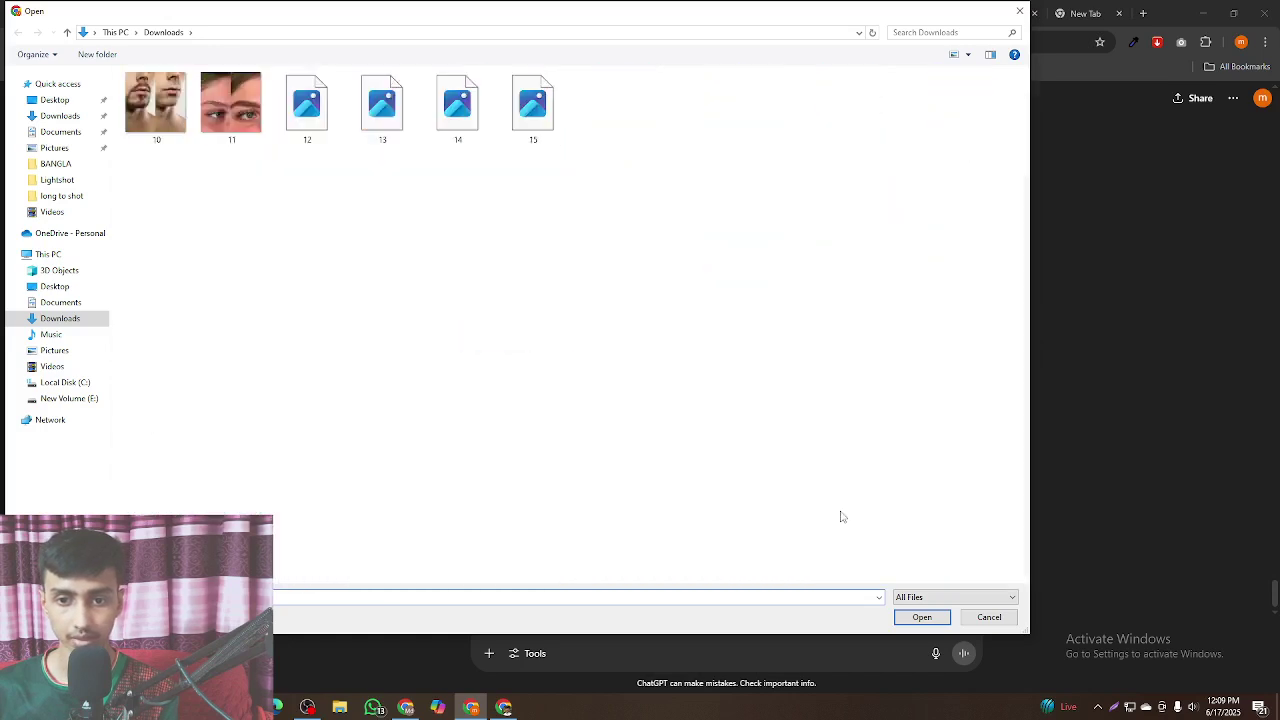
double_click(232, 114)
- Ask ChatGPT to write a review based on the attached image and send the message
text(write)
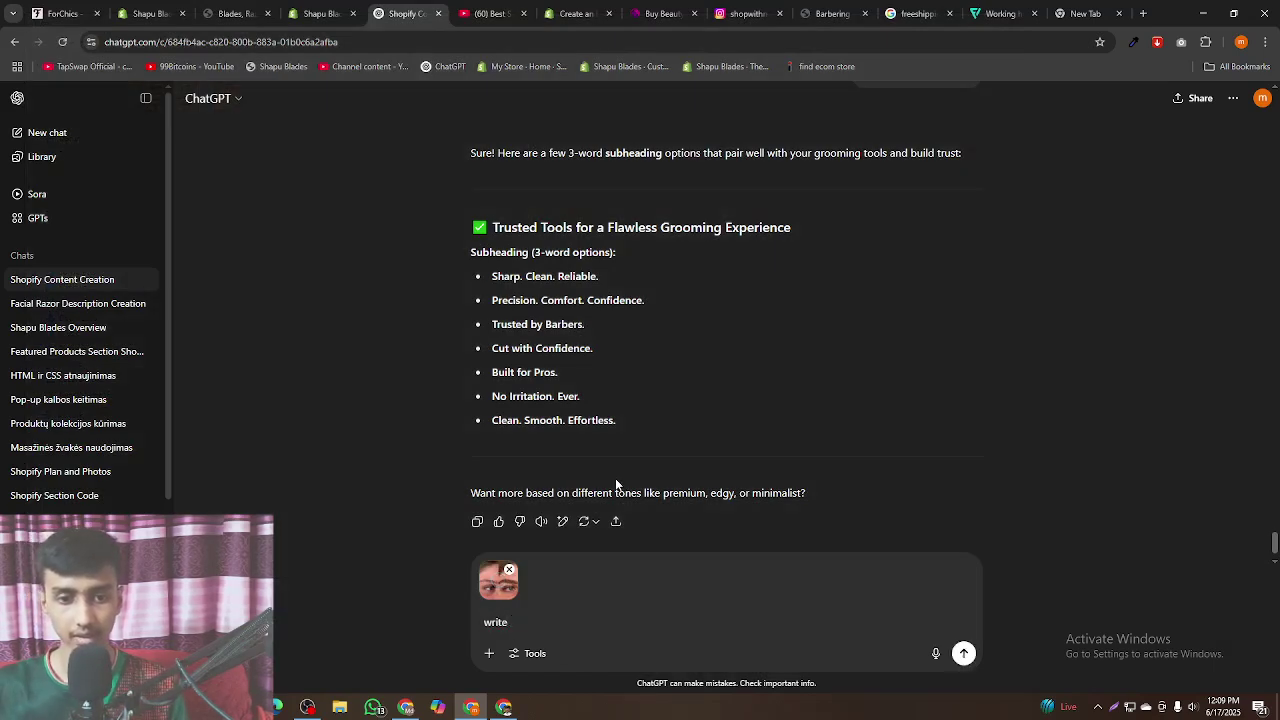
text( a reveiwd)
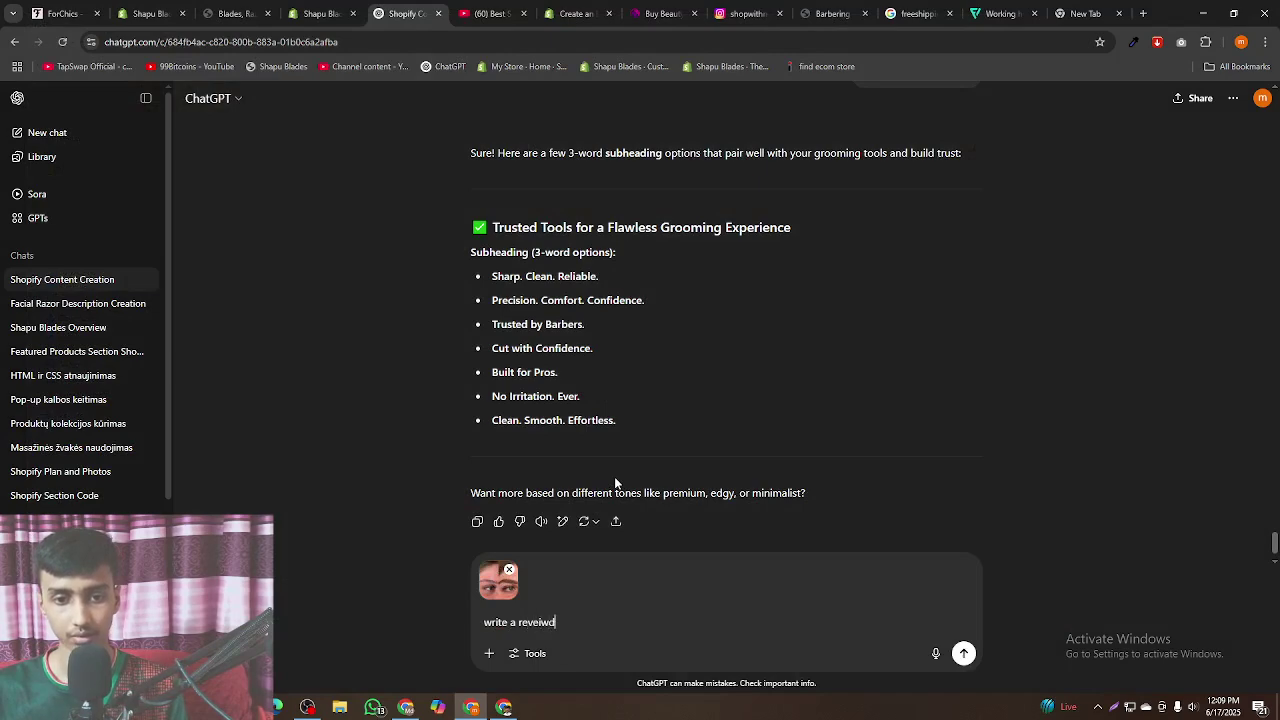
key(BackSpace)
text( b)
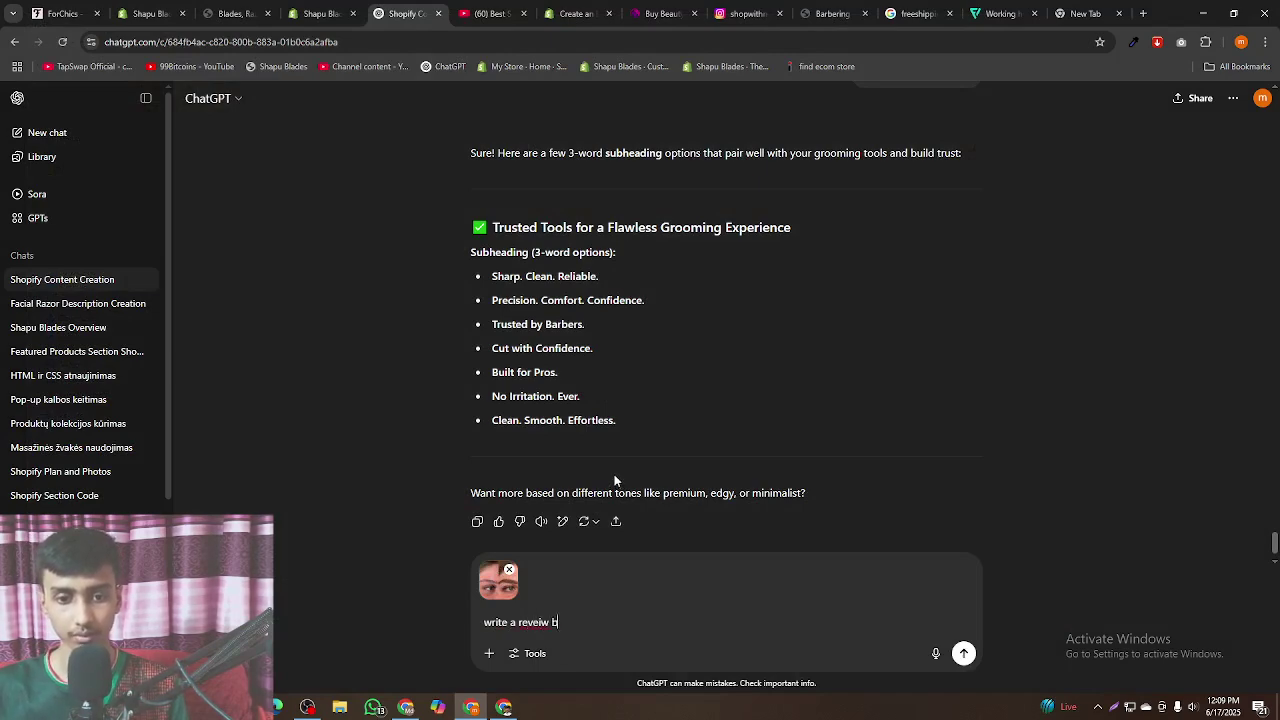
text(ased on teh im)
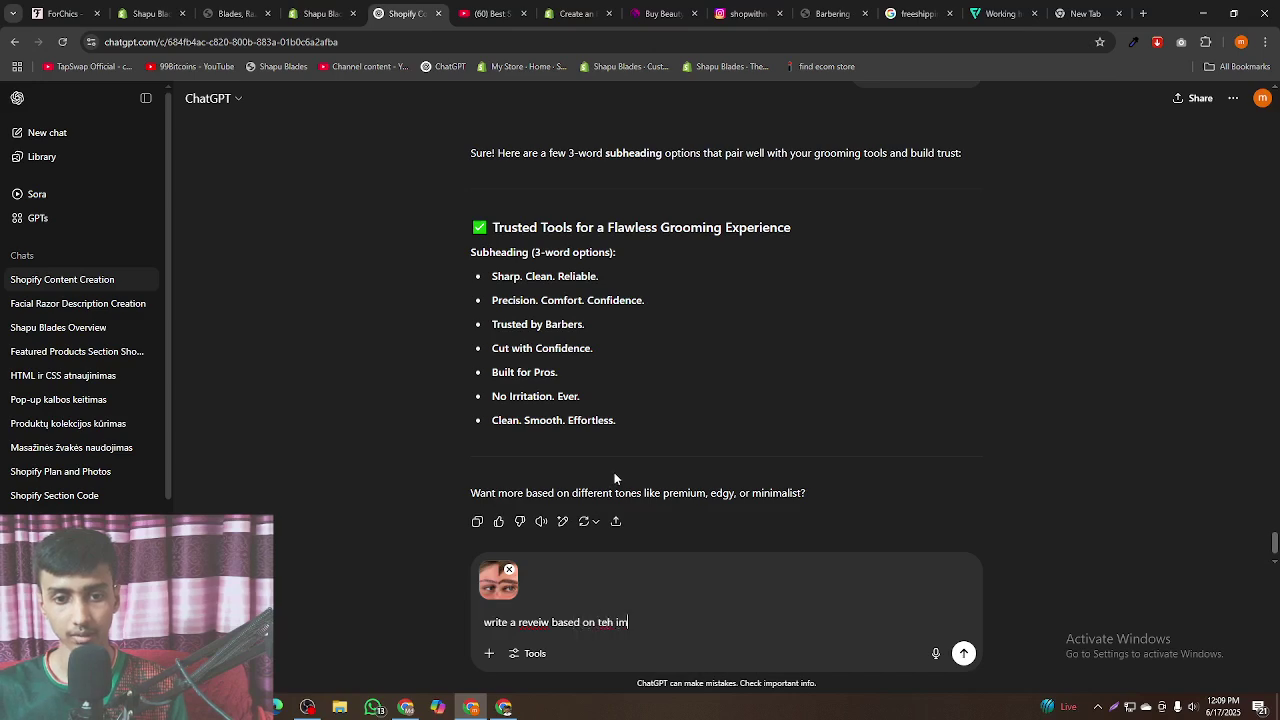
key(BackSpace)
key(BackSpace)
key(BackSpace)
key(BackSpace)
key(BackSpace)
text(he )
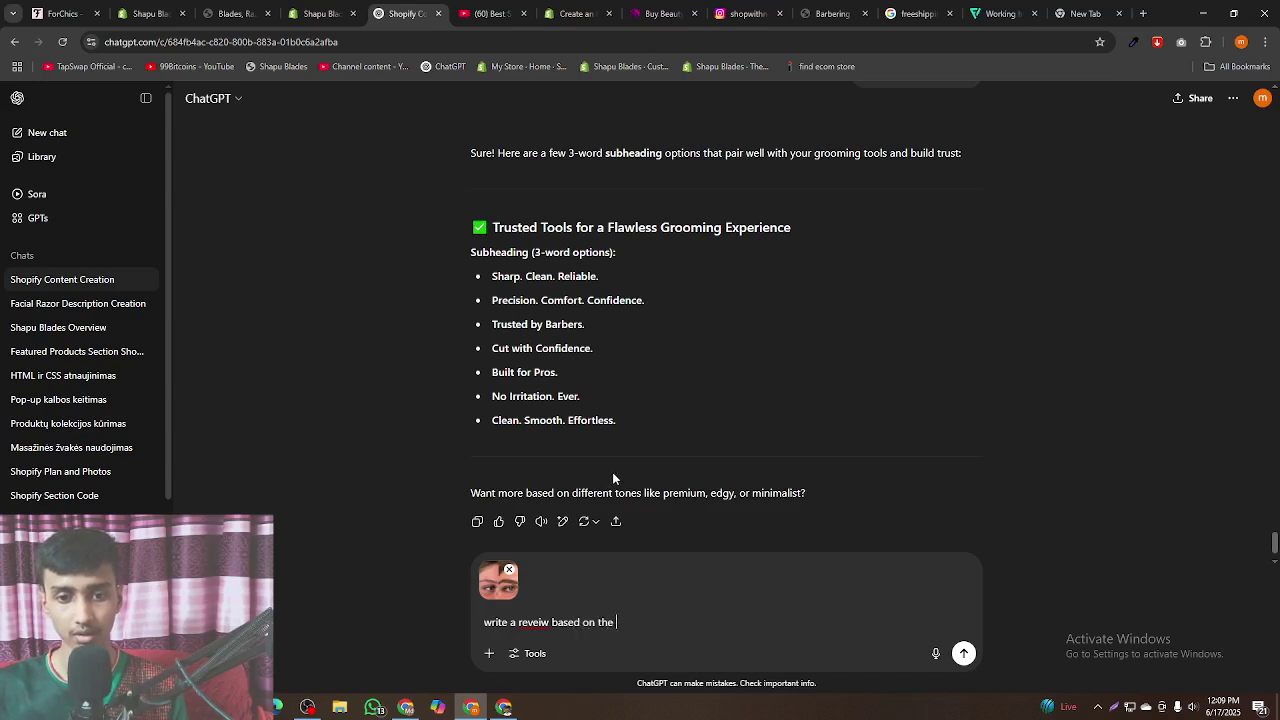
text(image)
key(Return)
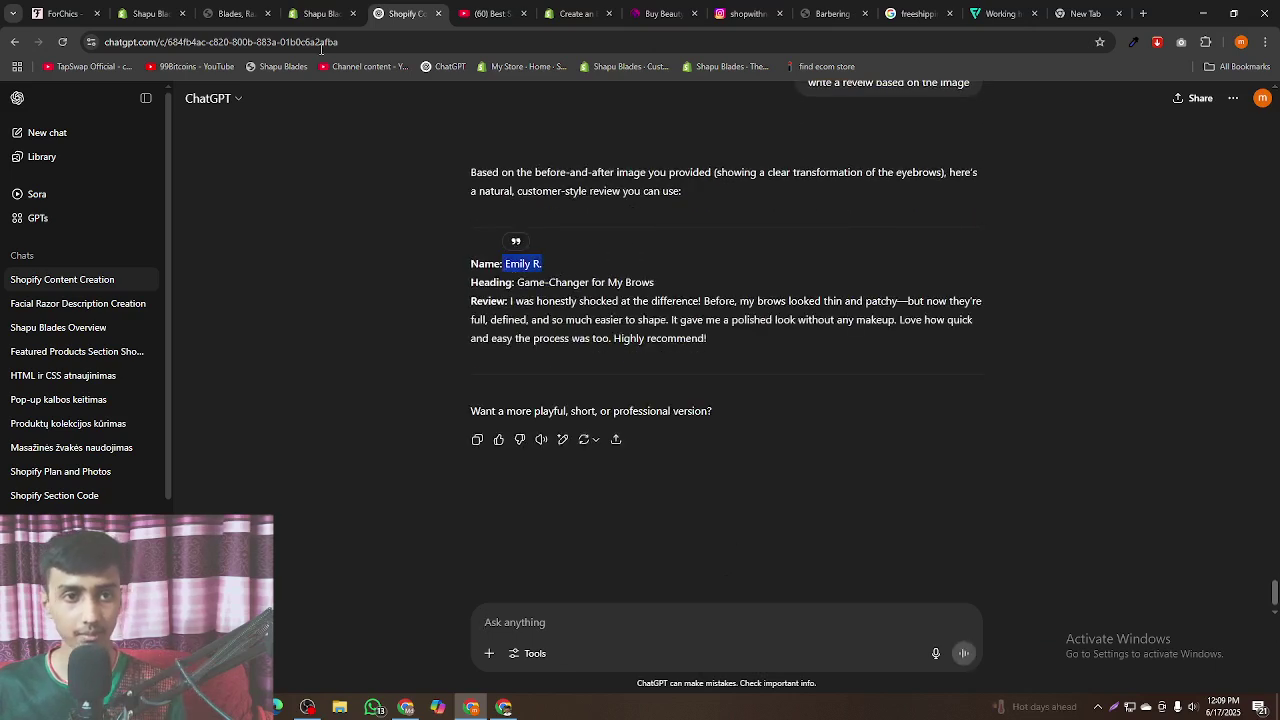
- In the Shopify theme editor, replace the first testimonial's author with the reviewer name from ChatGPT, leaving no blank line
click(150, 13)
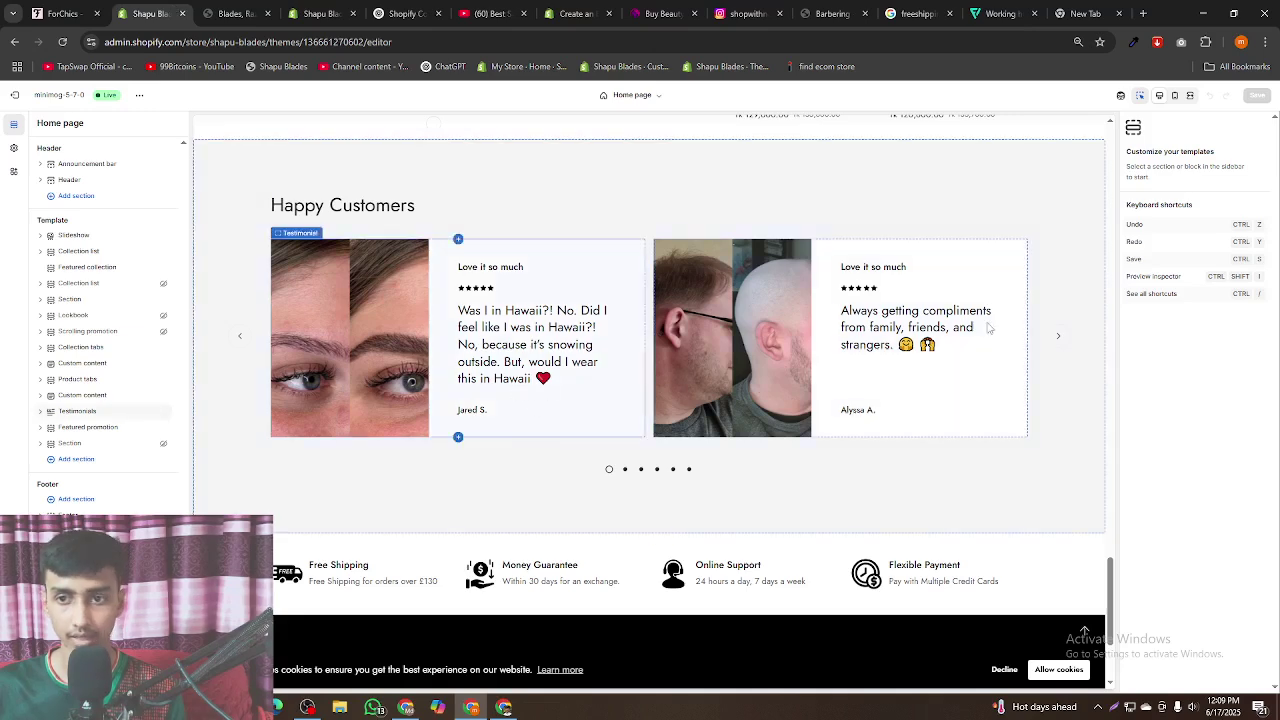
click(517, 393)
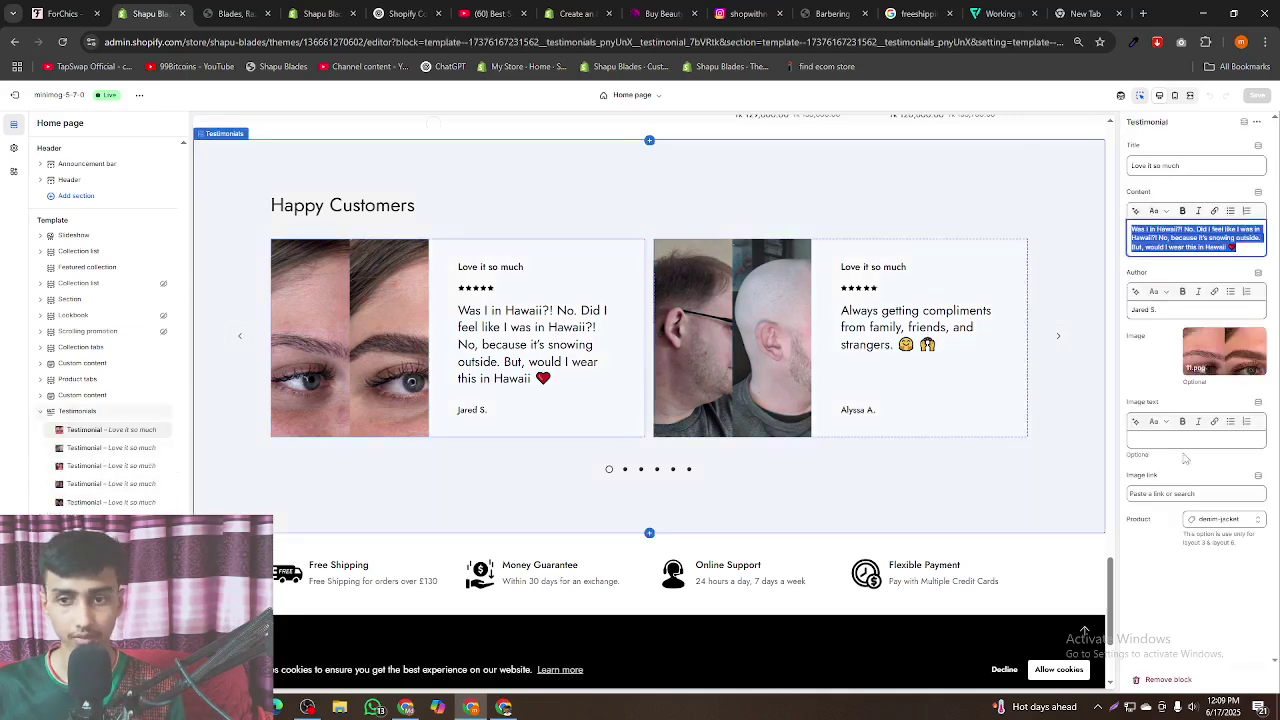
click(1177, 314)
key(ctrl+a)
text(Emily R.)
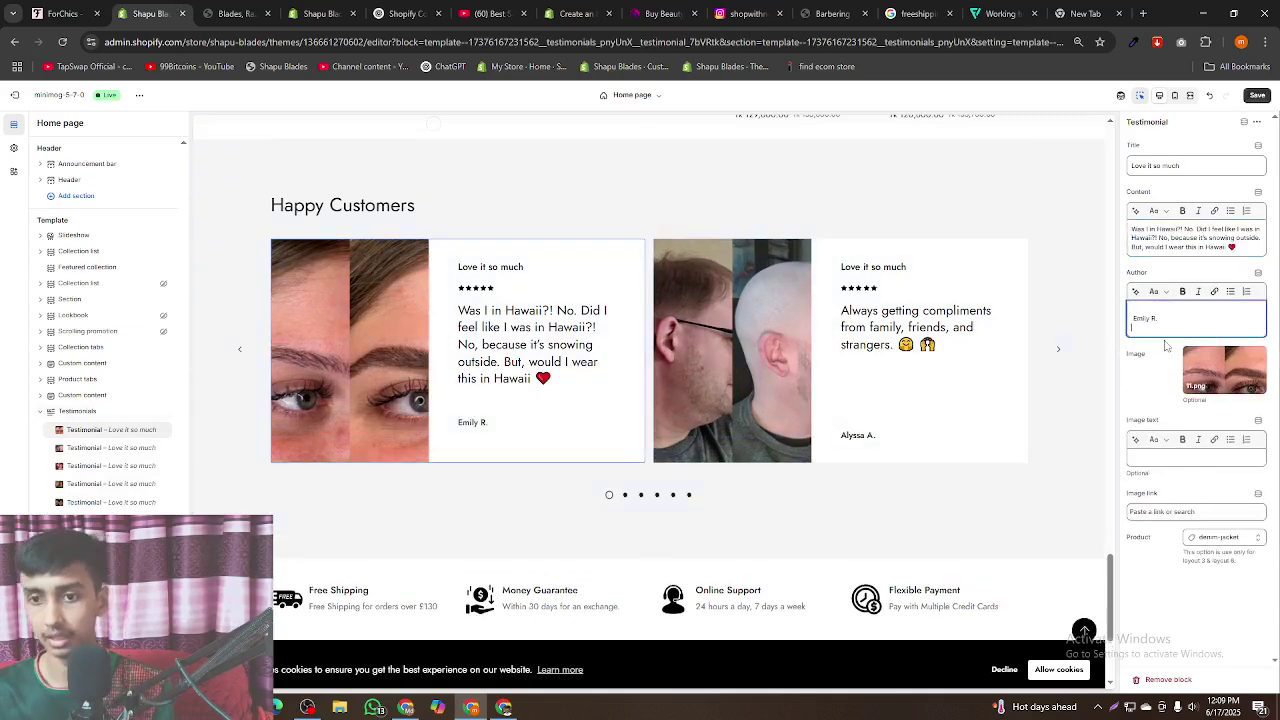
key(BackSpace)
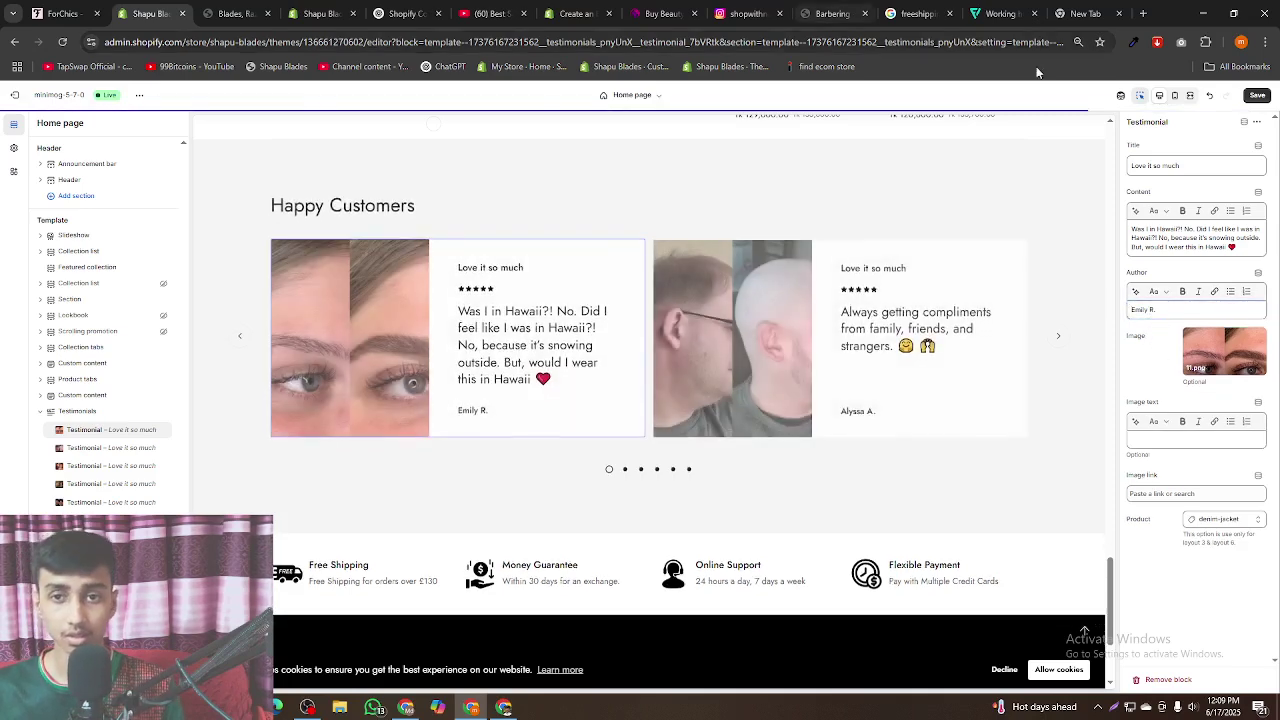
- Copy the review heading from ChatGPT and set the first testimonial's title to "Game-Changer for My Brows" in the Shopify editor
click(405, 13)
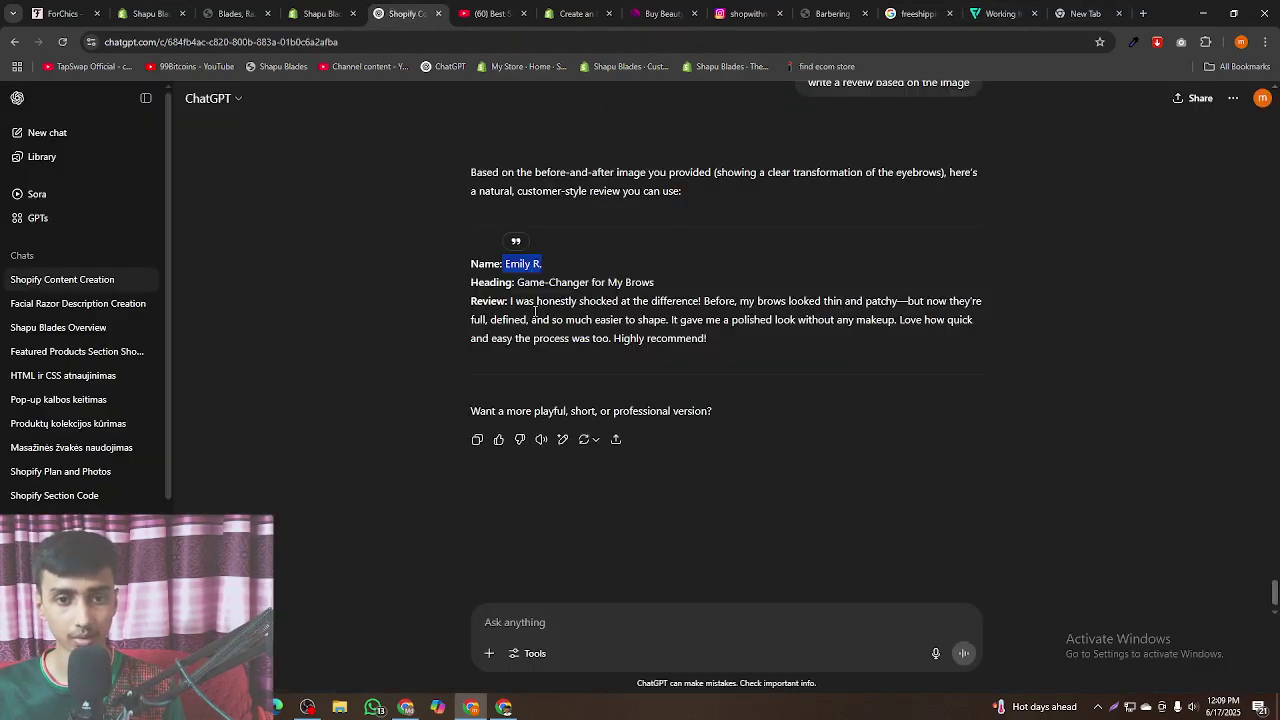
drag(518, 283, 661, 292)
key(ctrl+c)
click(118, 10)
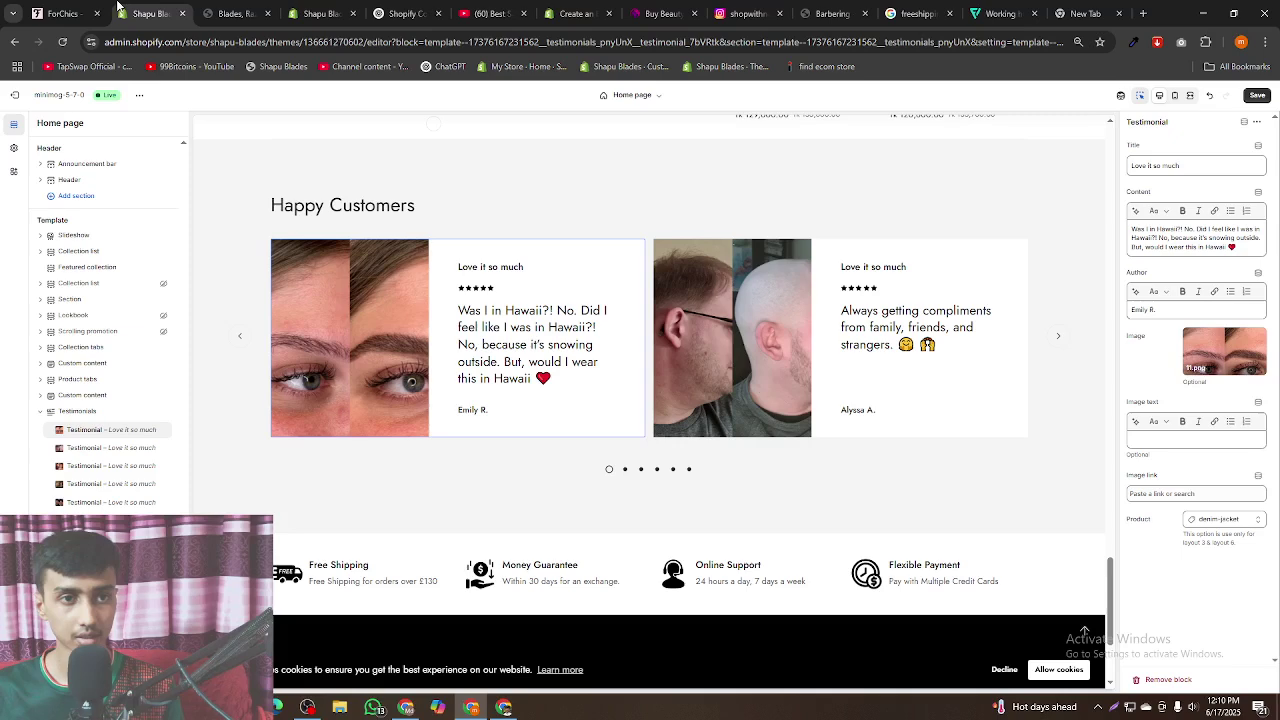
triple_click(1170, 165)
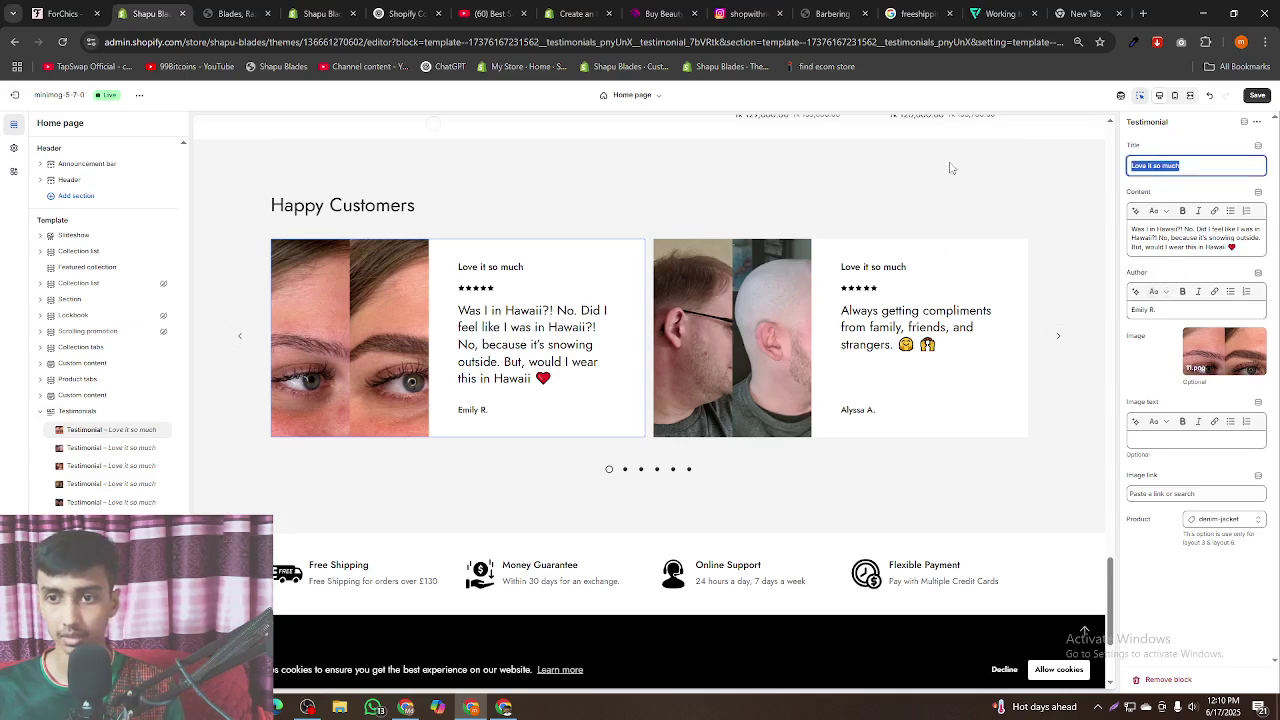
key(ctrl+v)
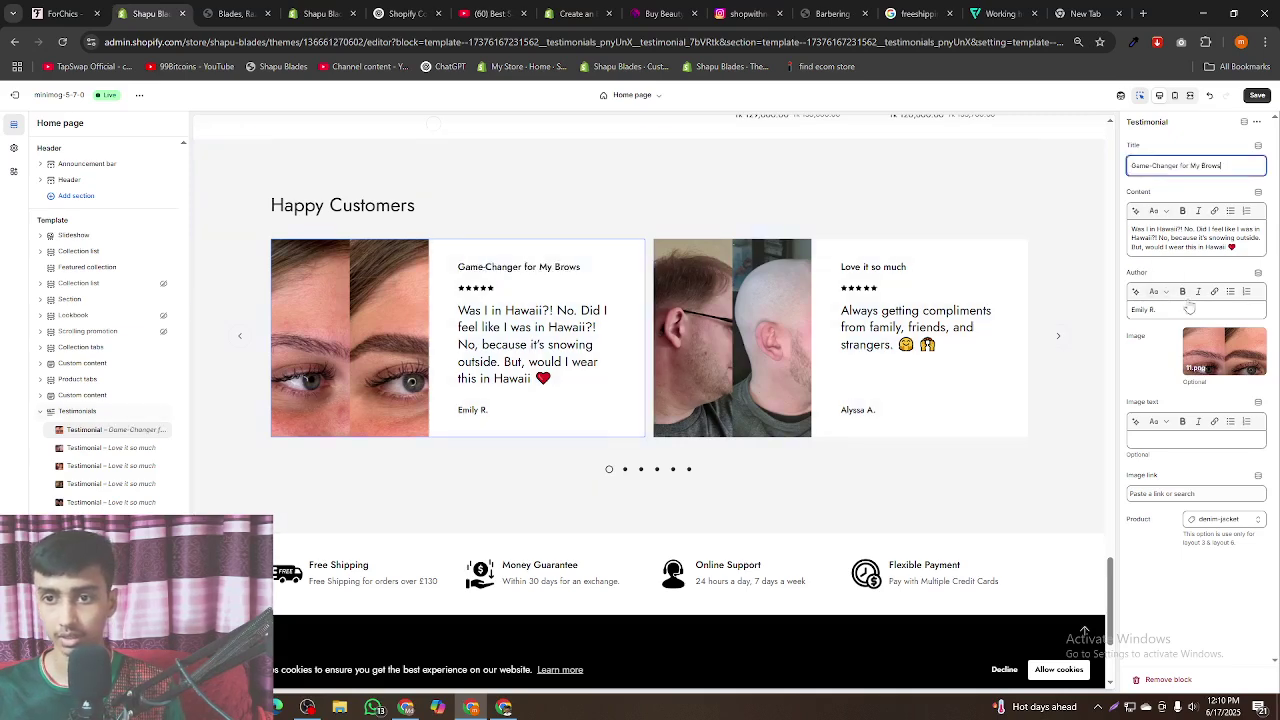
- Replace the first testimonial's content with the review text copied from ChatGPT, without the blank leading line
click(405, 13)
drag(511, 302, 708, 339)
key(ctrl+c)
click(150, 12)
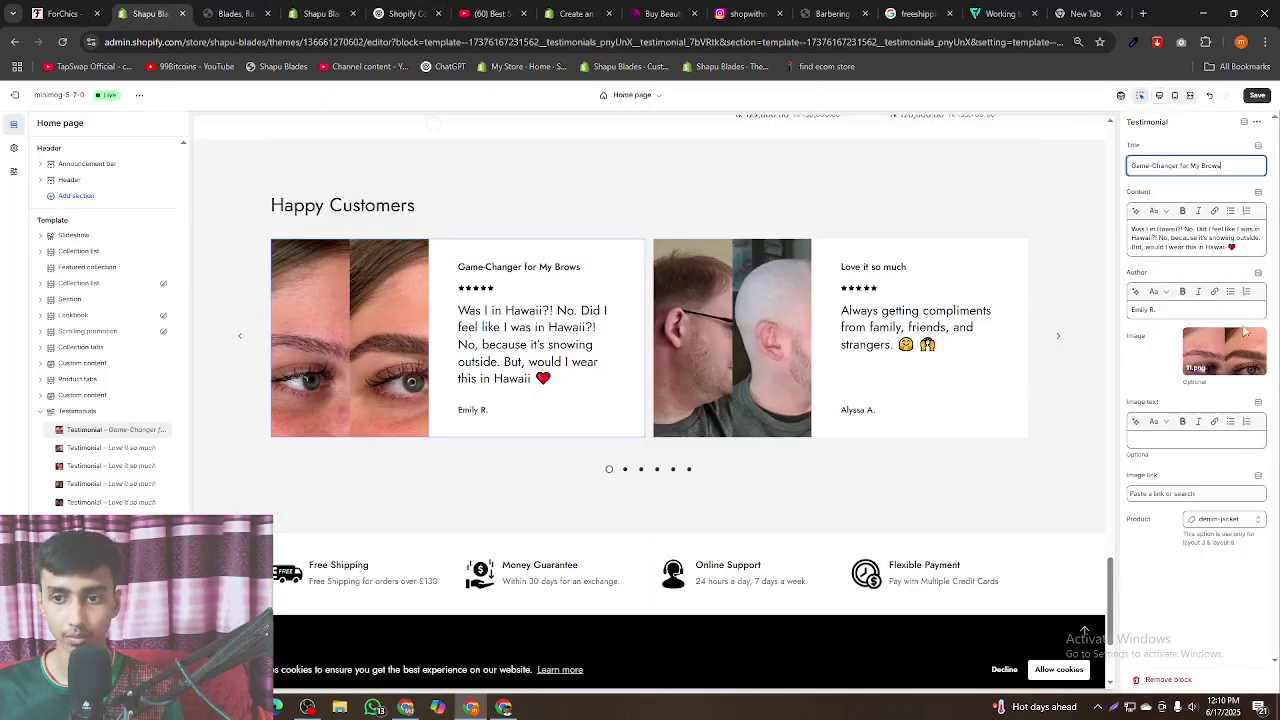
triple_click(1179, 224)
key(ctrl+v)
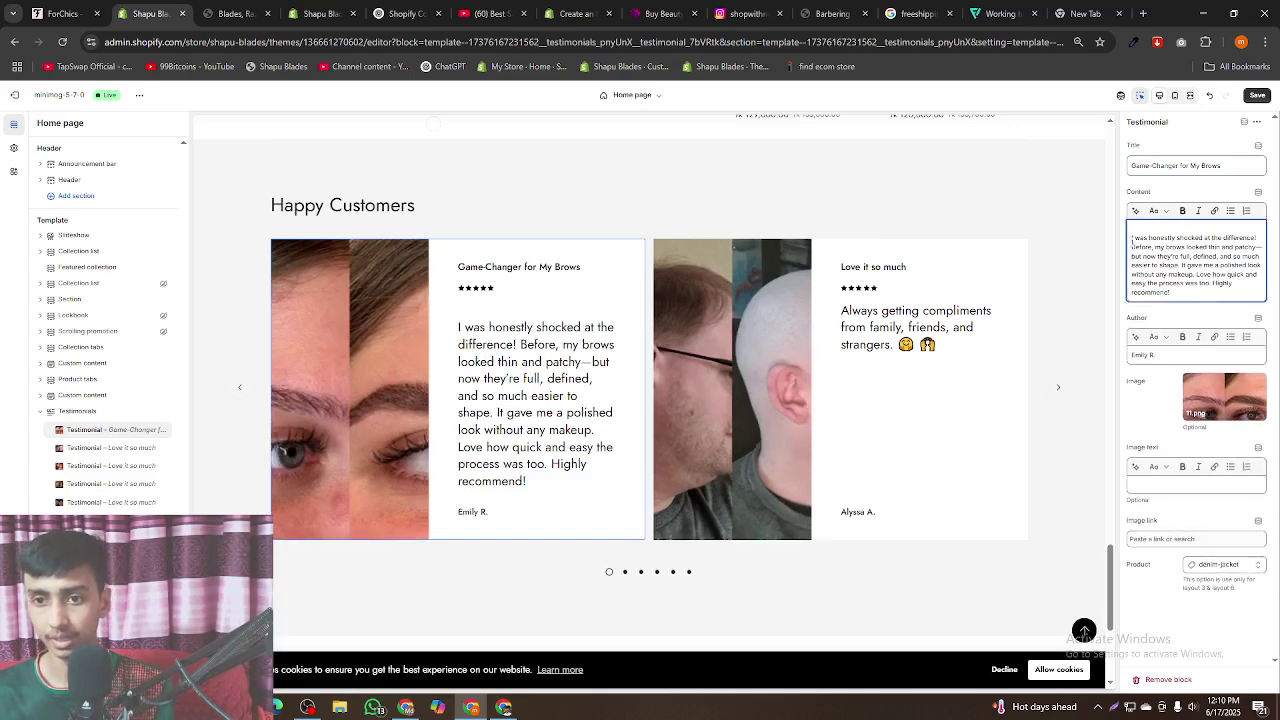
click(1191, 311)
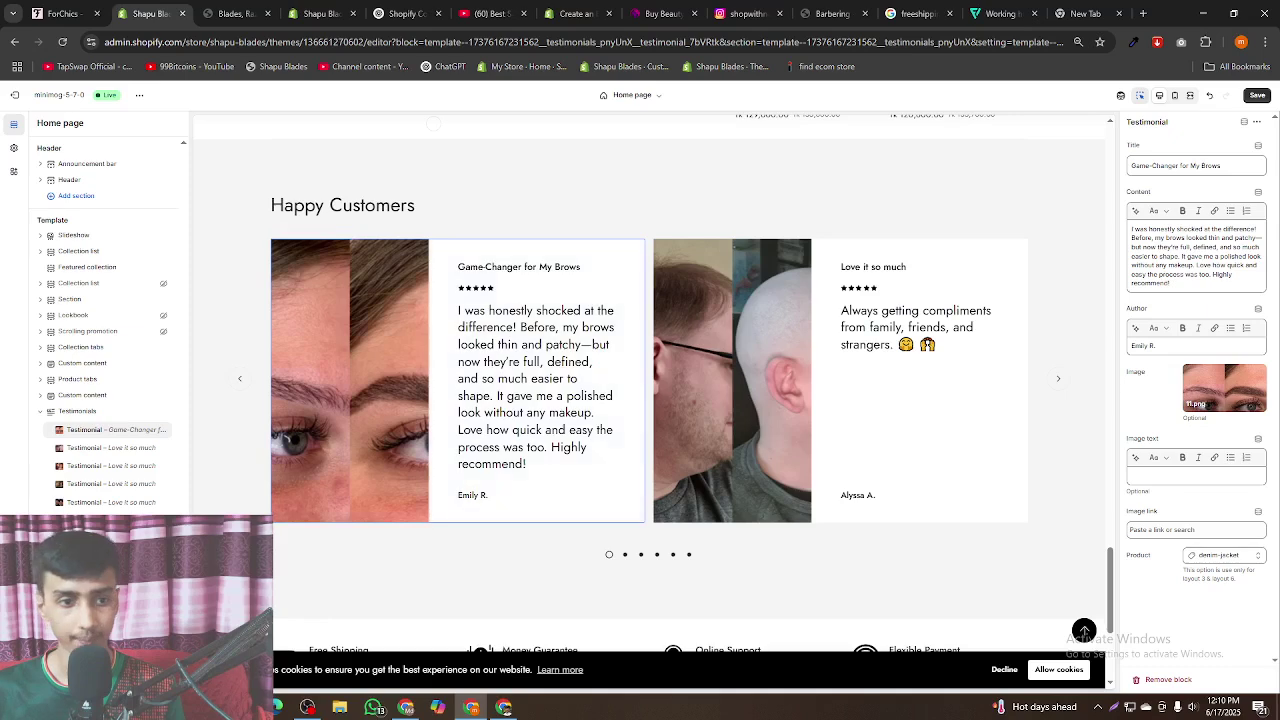
- Open the second testimonial's settings, then attach its matching before-and-after image 15 to a new ChatGPT message
click(91, 452)
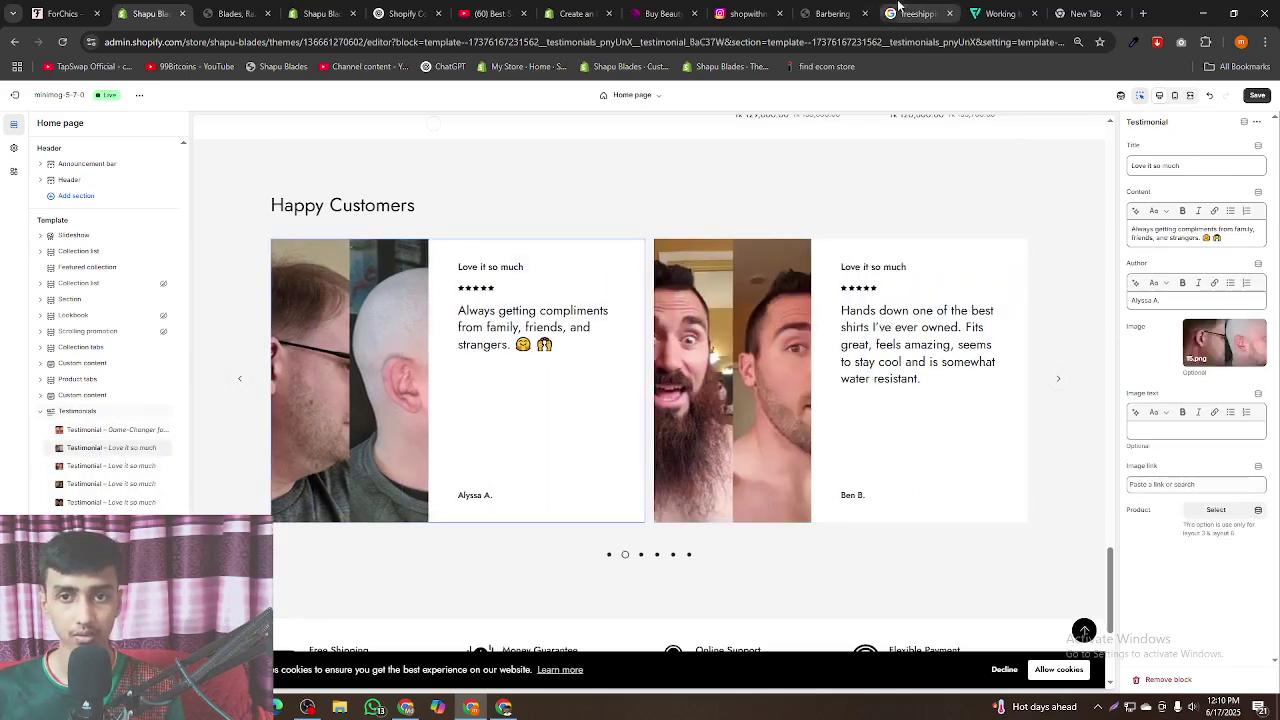
click(408, 13)
click(489, 653)
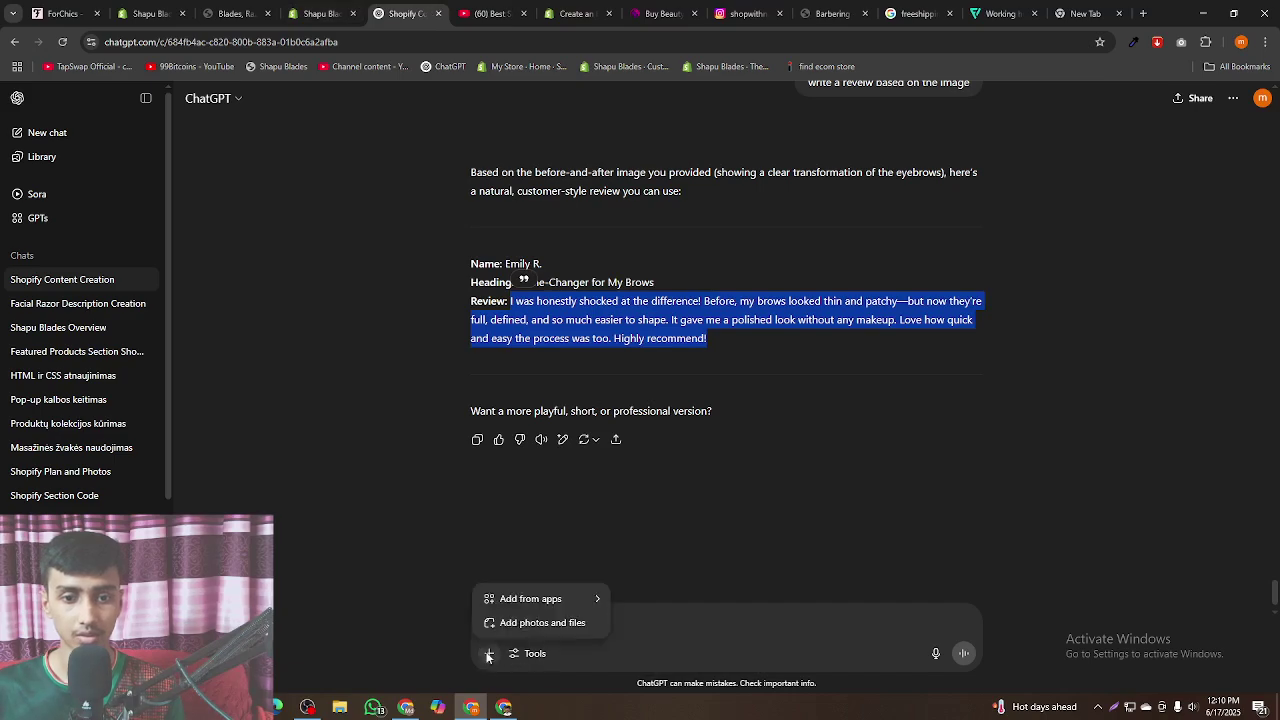
click(516, 622)
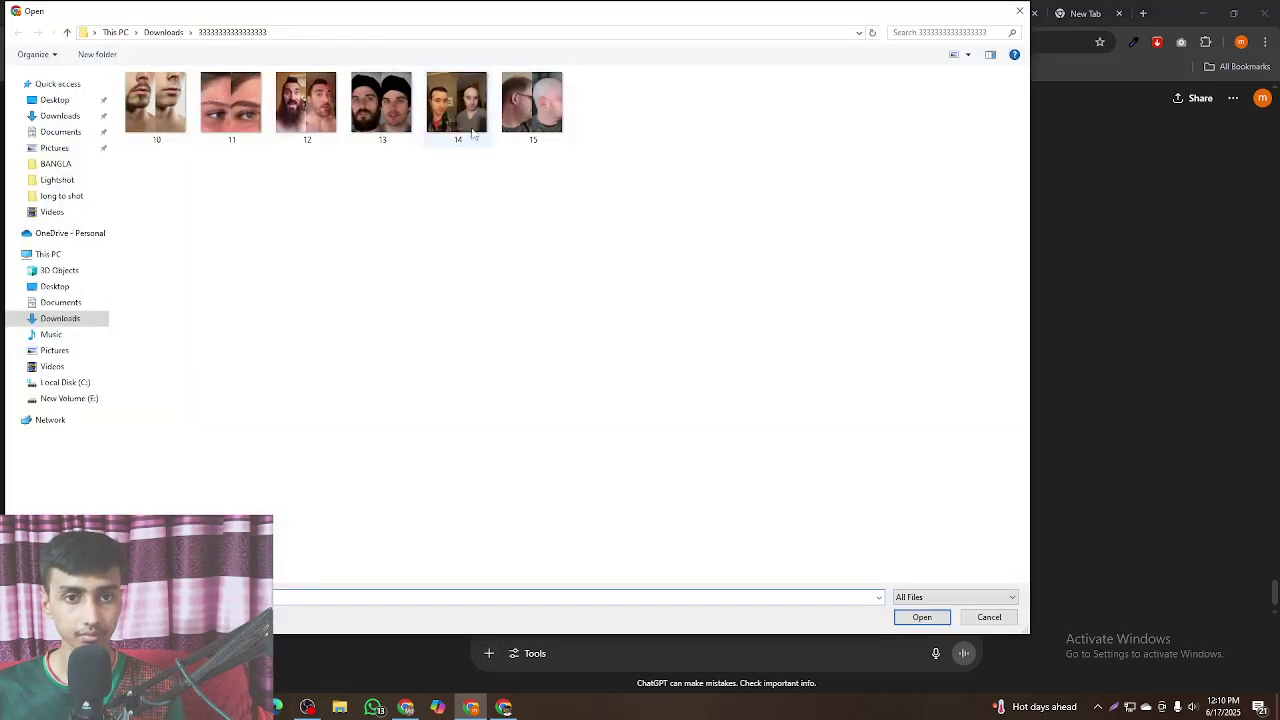
double_click(533, 104)
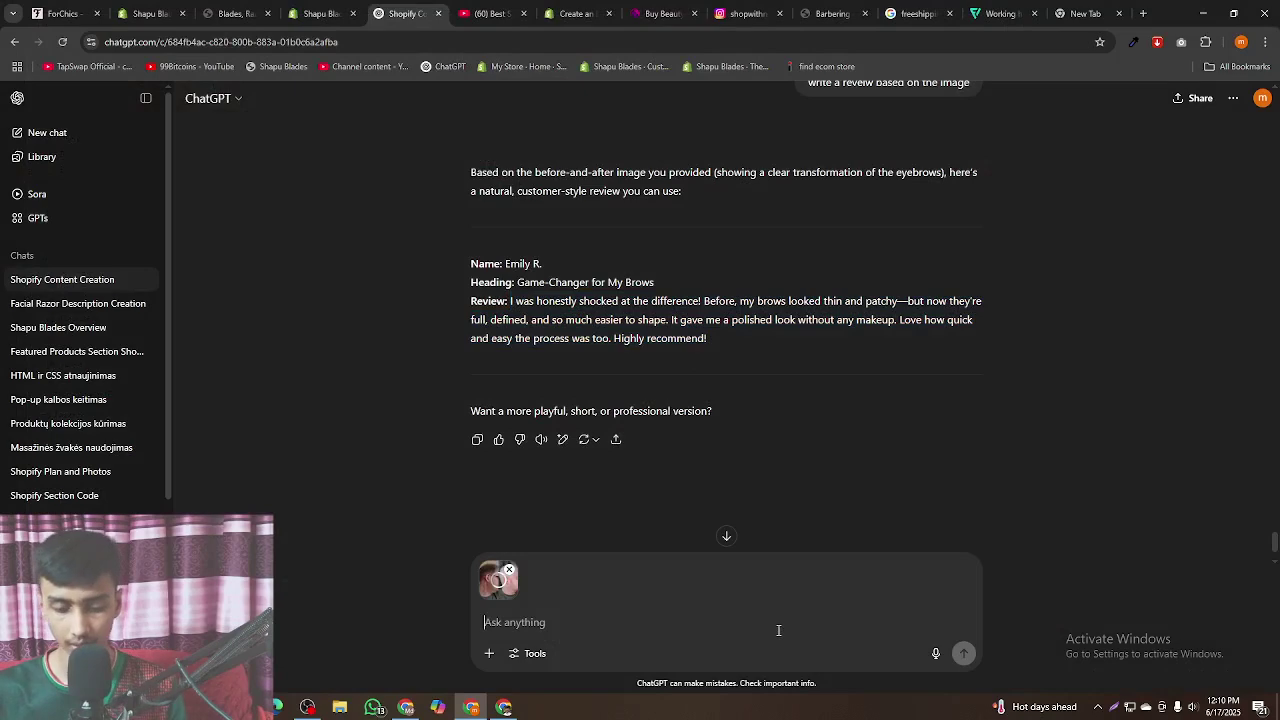
- Send ChatGPT the attached image with the prompt "now write reviews for that based on the image"
text(now )
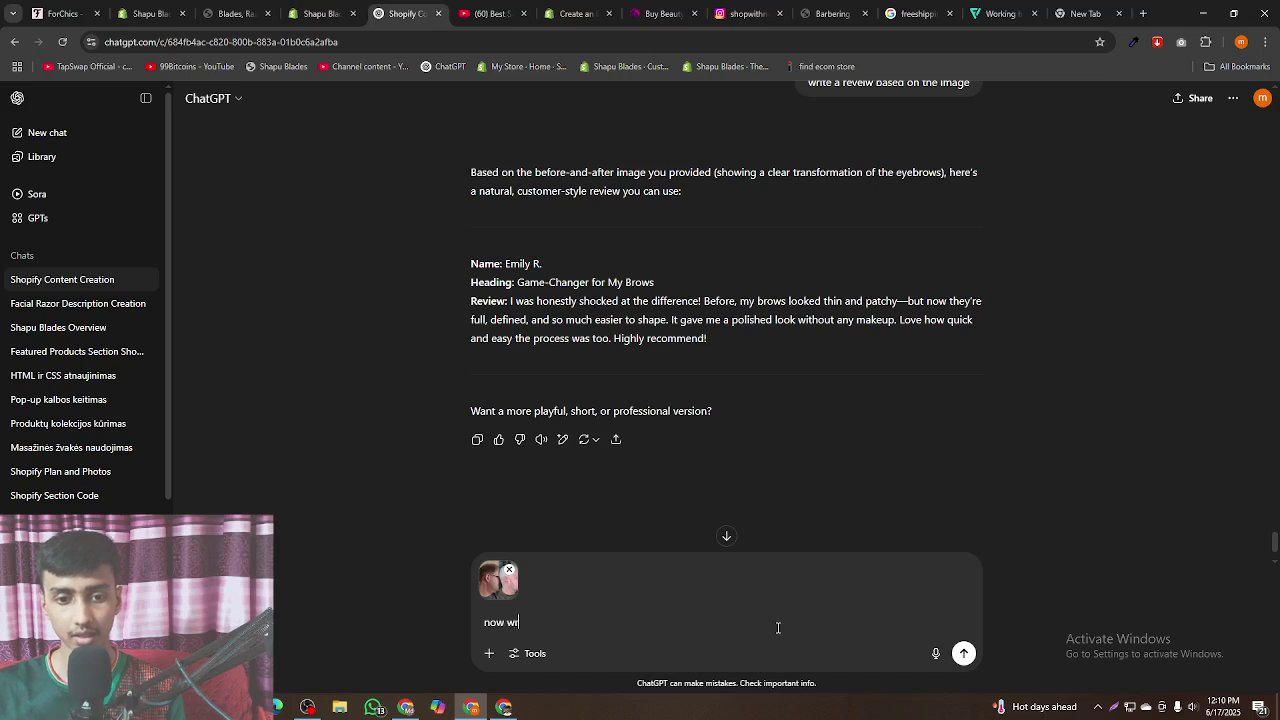
text(write reviews )
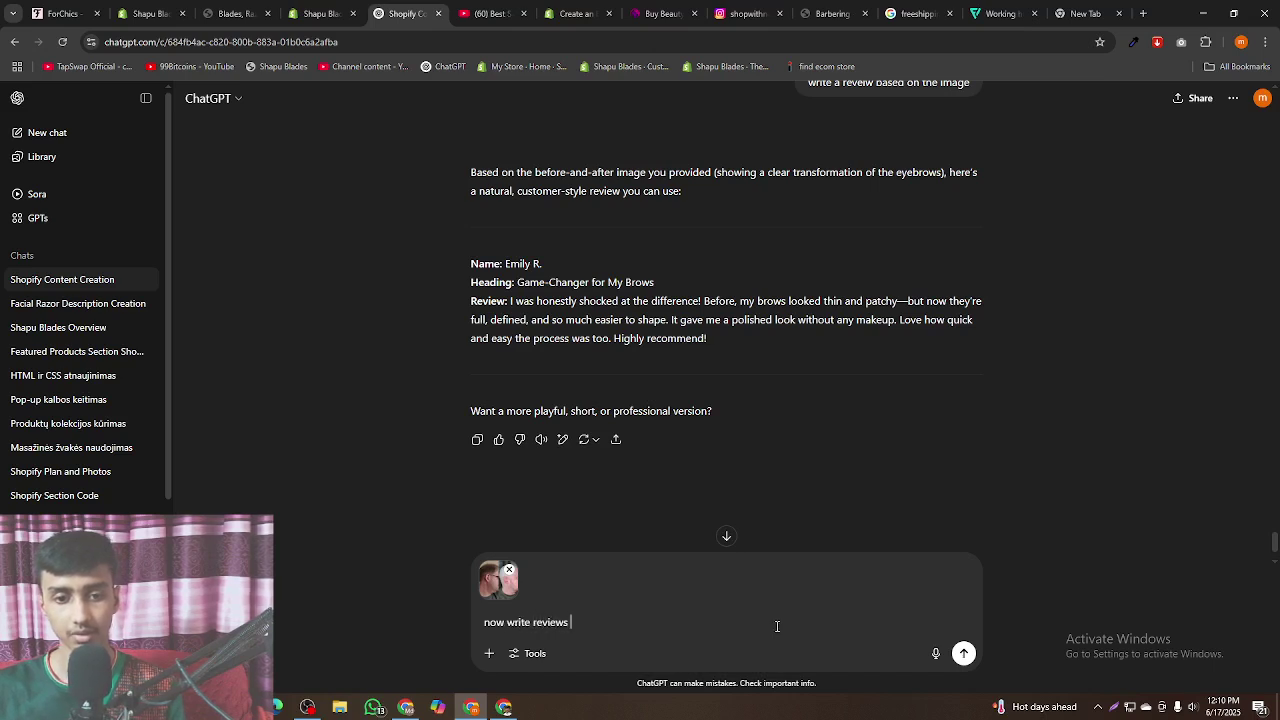
text(for that ba)
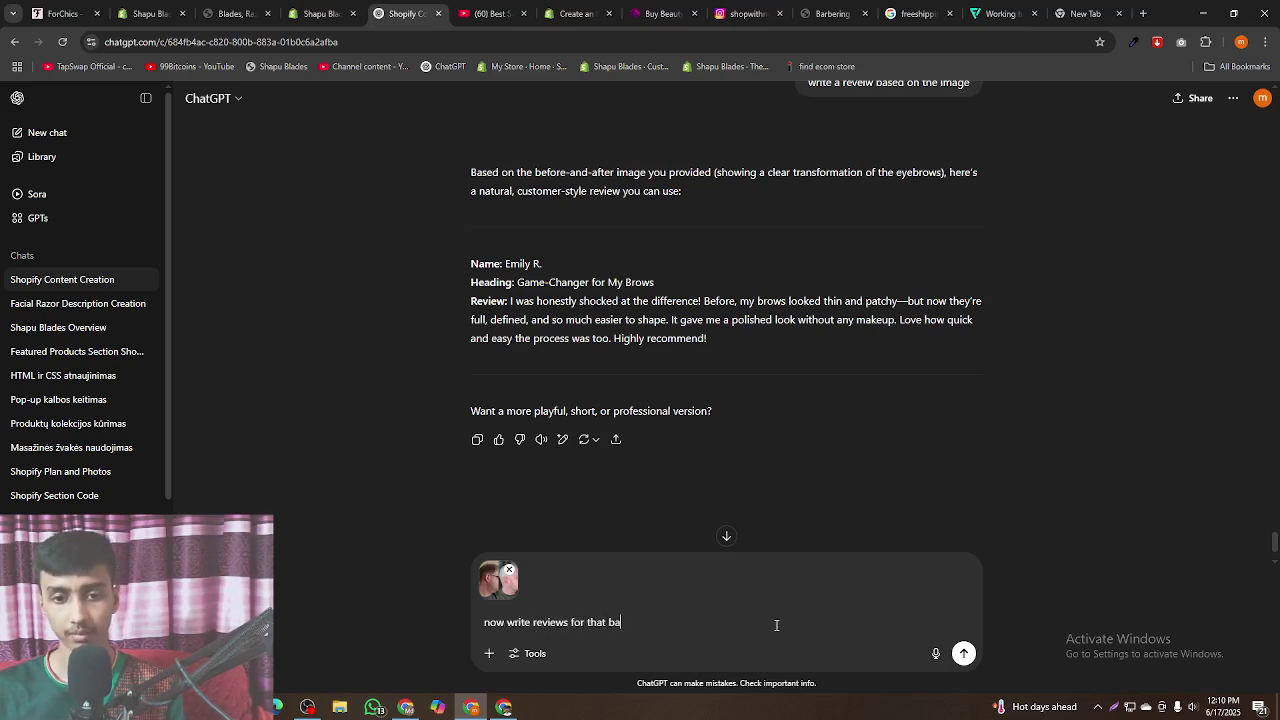
text(se)
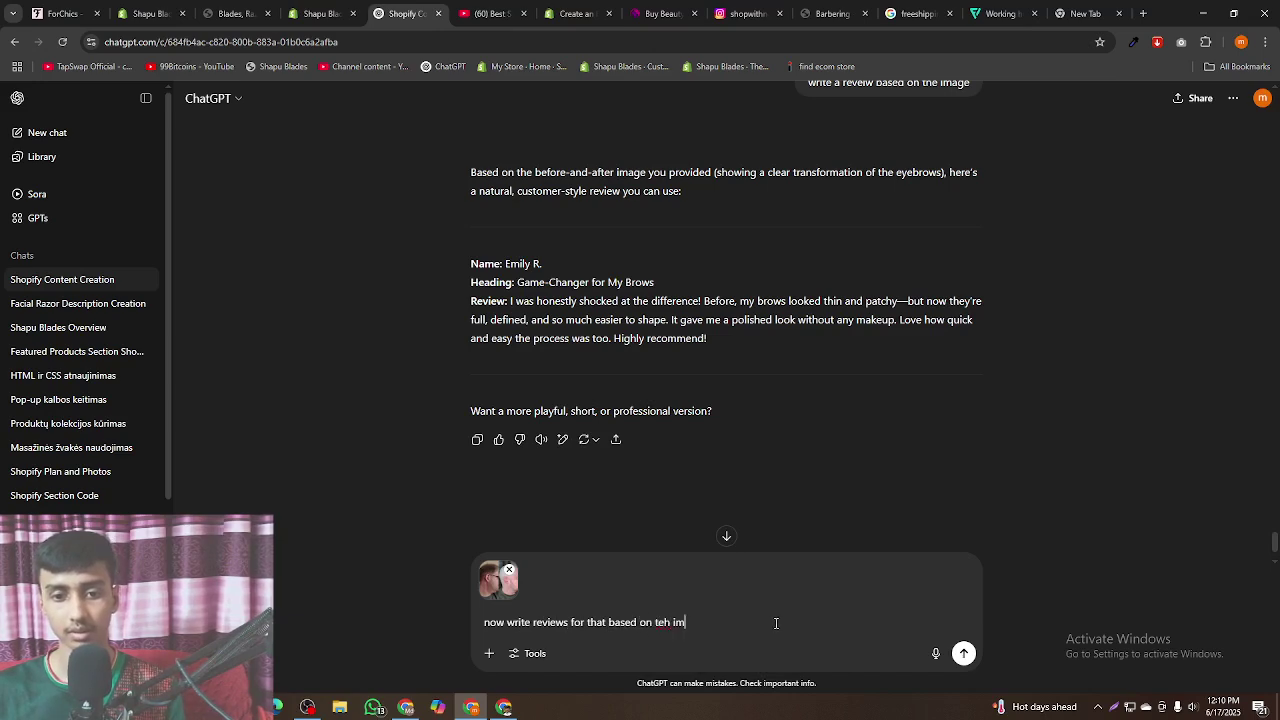
text(d on the image)
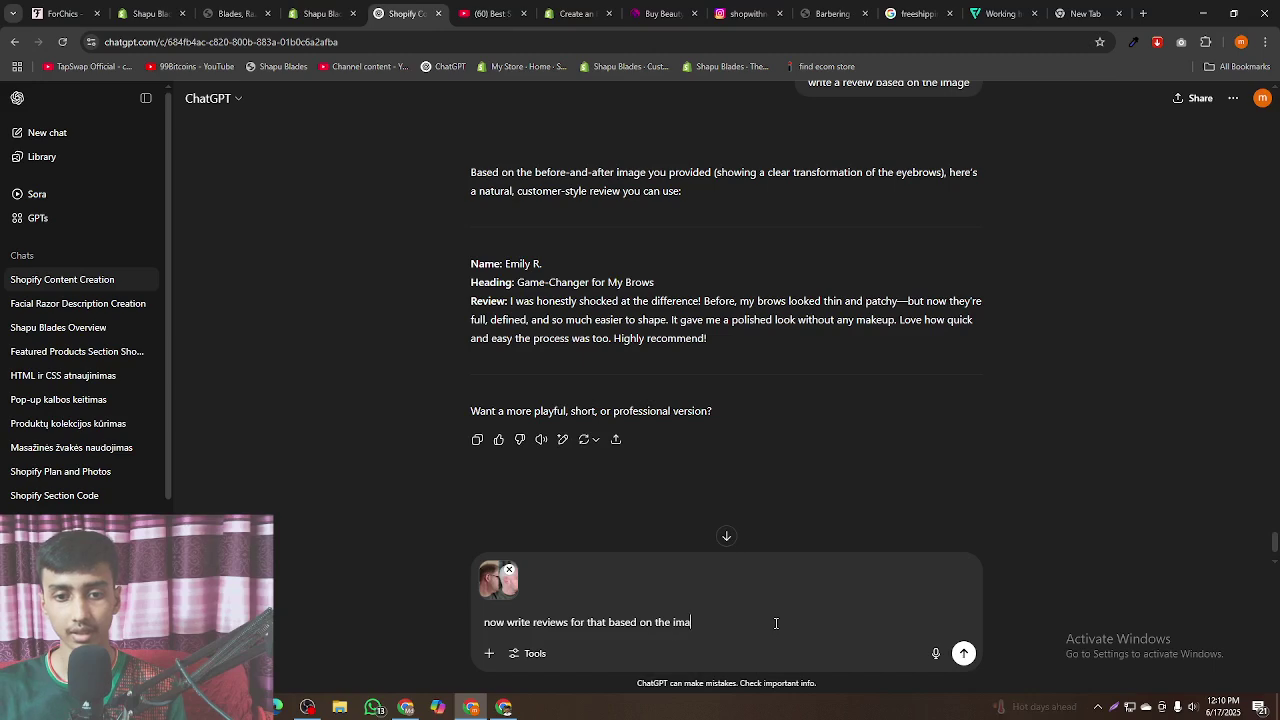
key(Return)
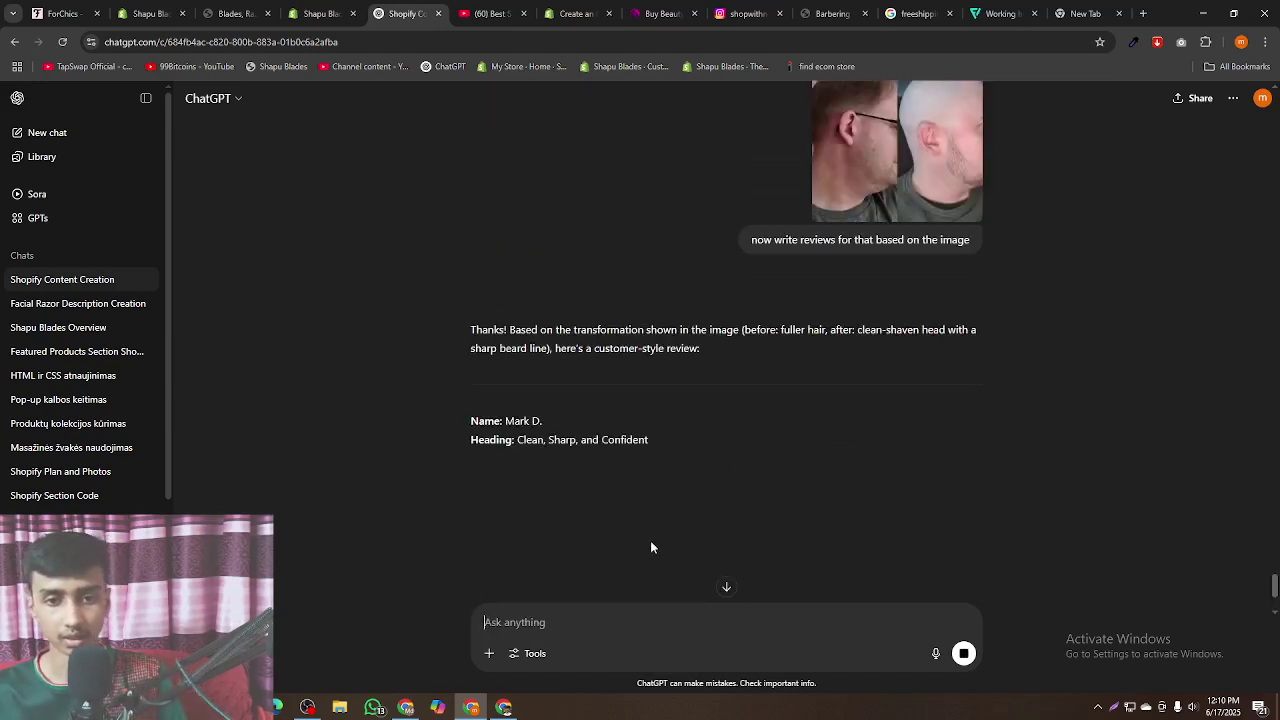
- Copy the reviewer name, the heading and the review text separately from ChatGPT's answer about the shaved-head image
drag(506, 421, 588, 440)
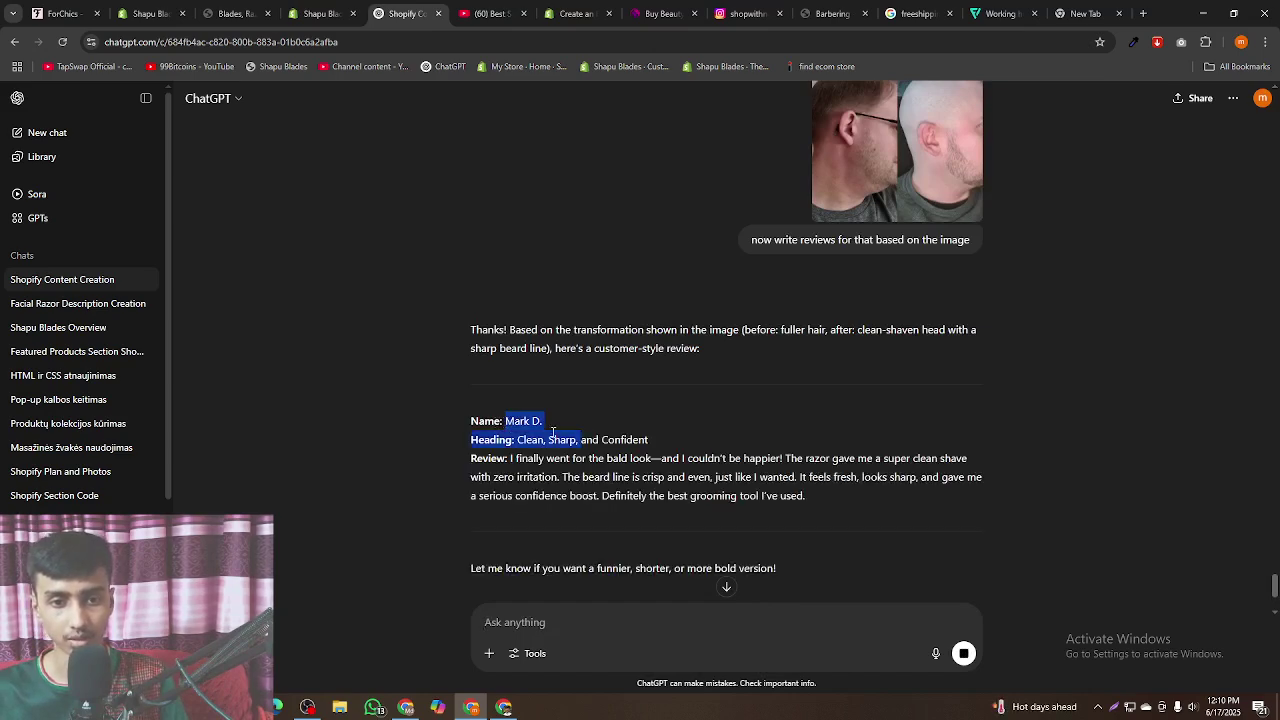
drag(507, 421, 634, 441)
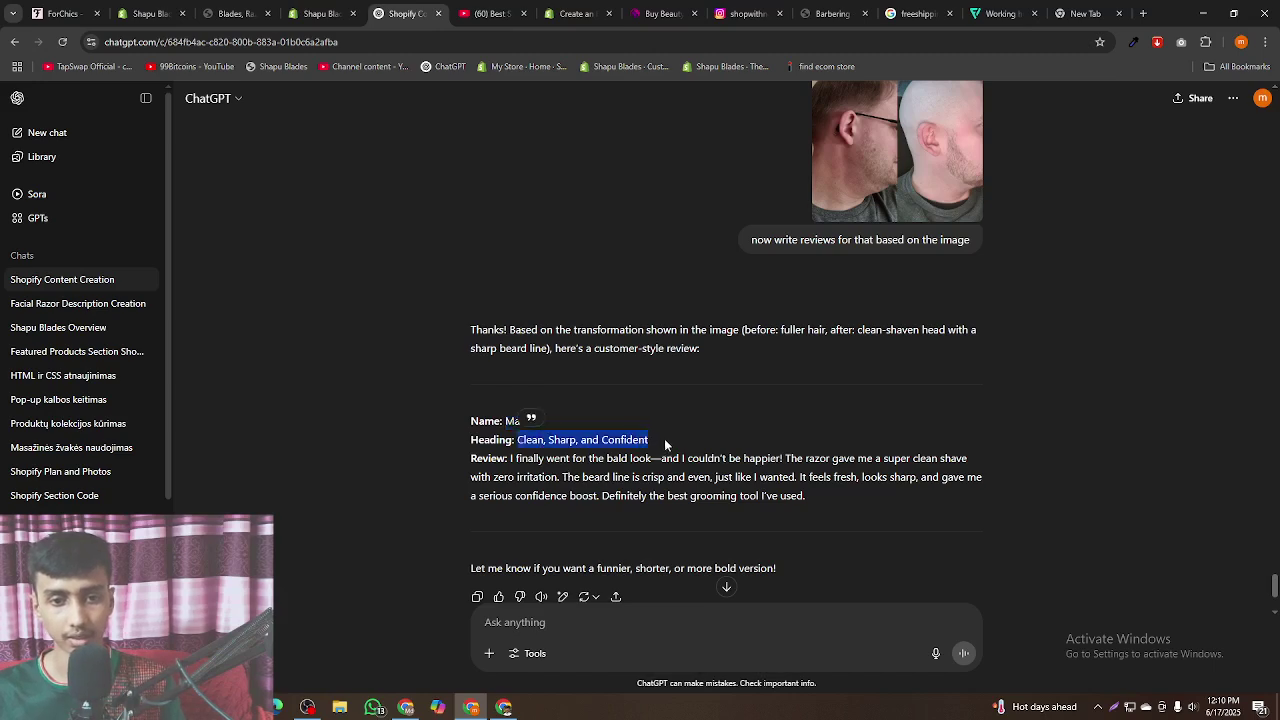
drag(511, 458, 803, 521)
key(ctrl+c)
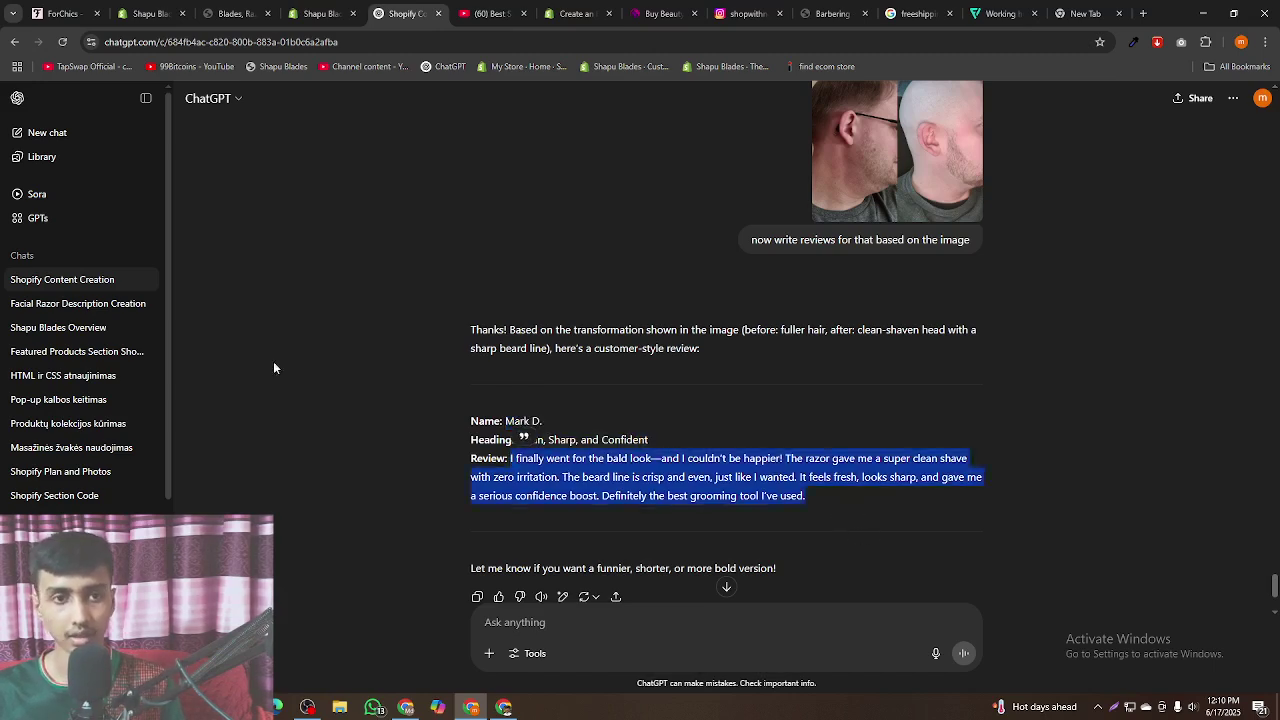
- In the Shopify editor, replace the second testimonial's content with the copied review text and set its title to "Clean, Sharp, and Confident"
click(140, 10)
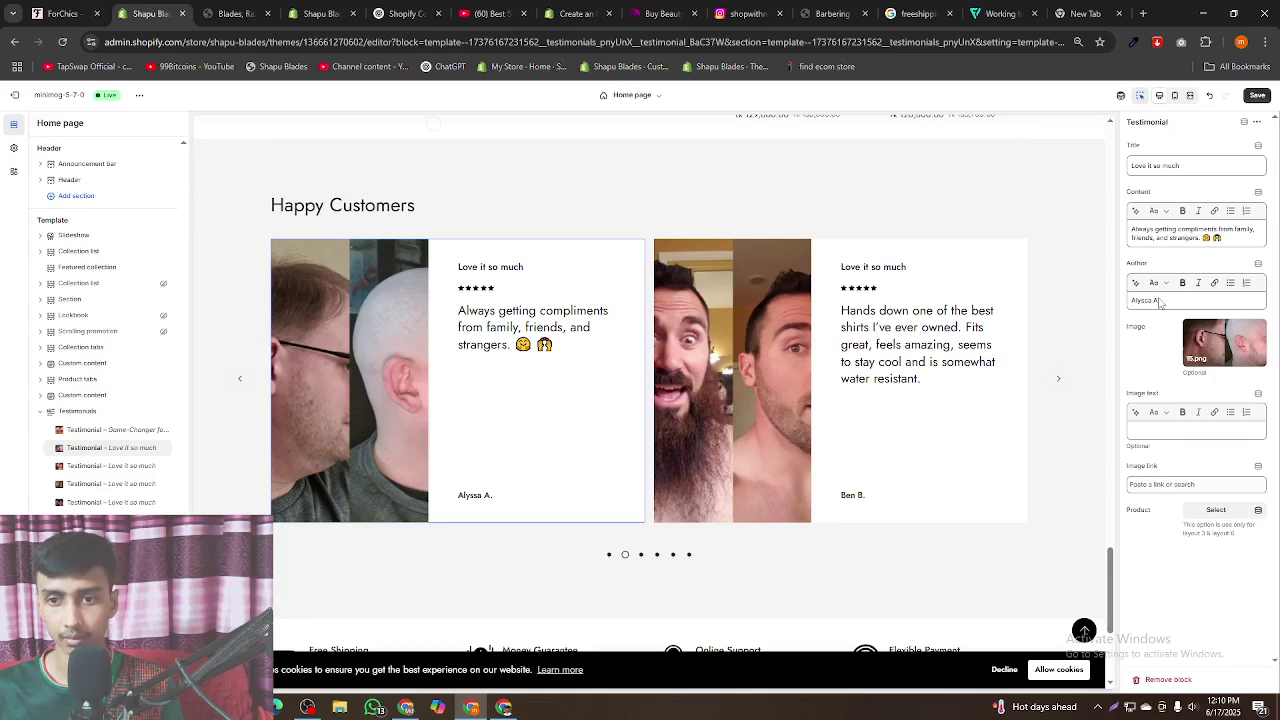
key(ctrl+a)
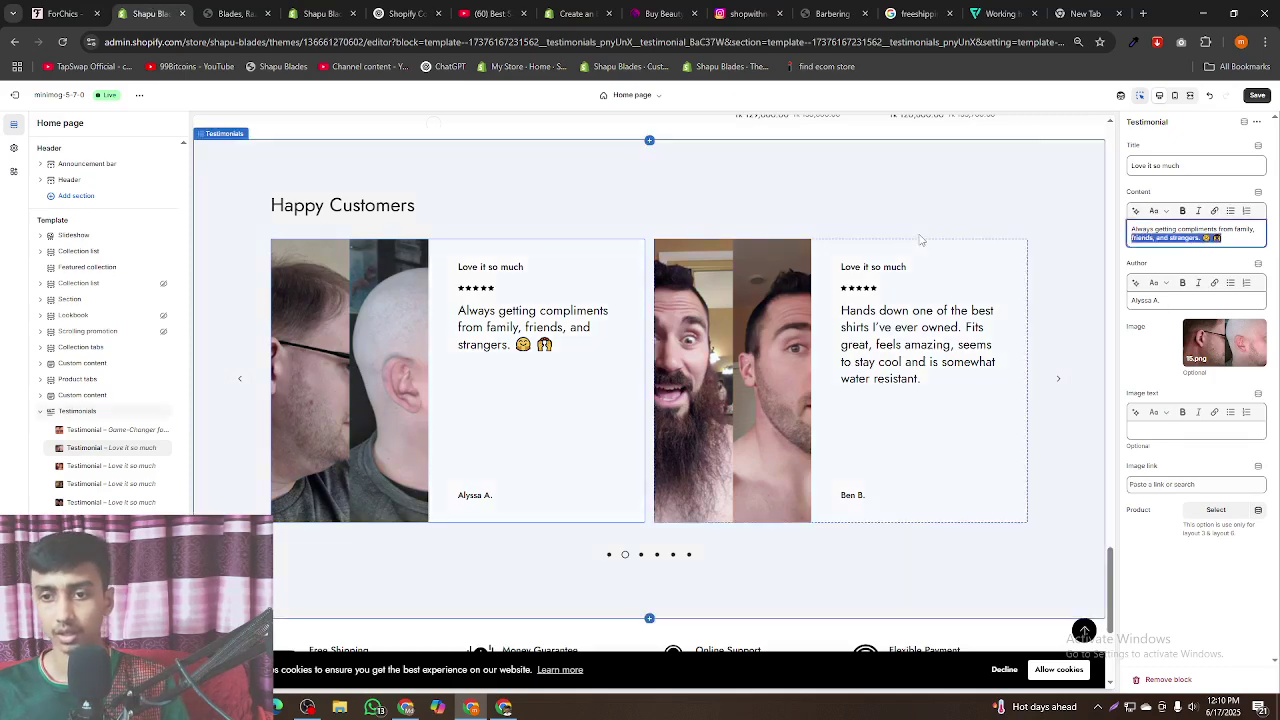
key(ctrl+v)
click(1140, 166)
key(ctrl+a)
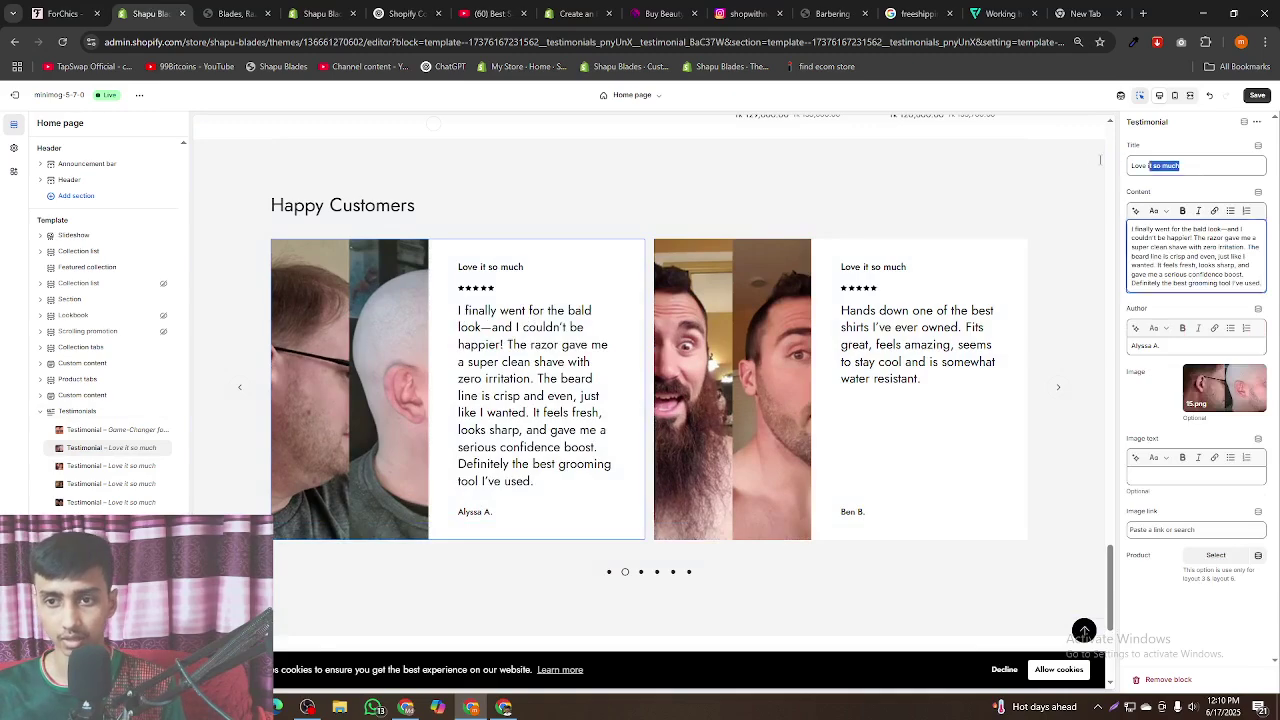
key(super+v)
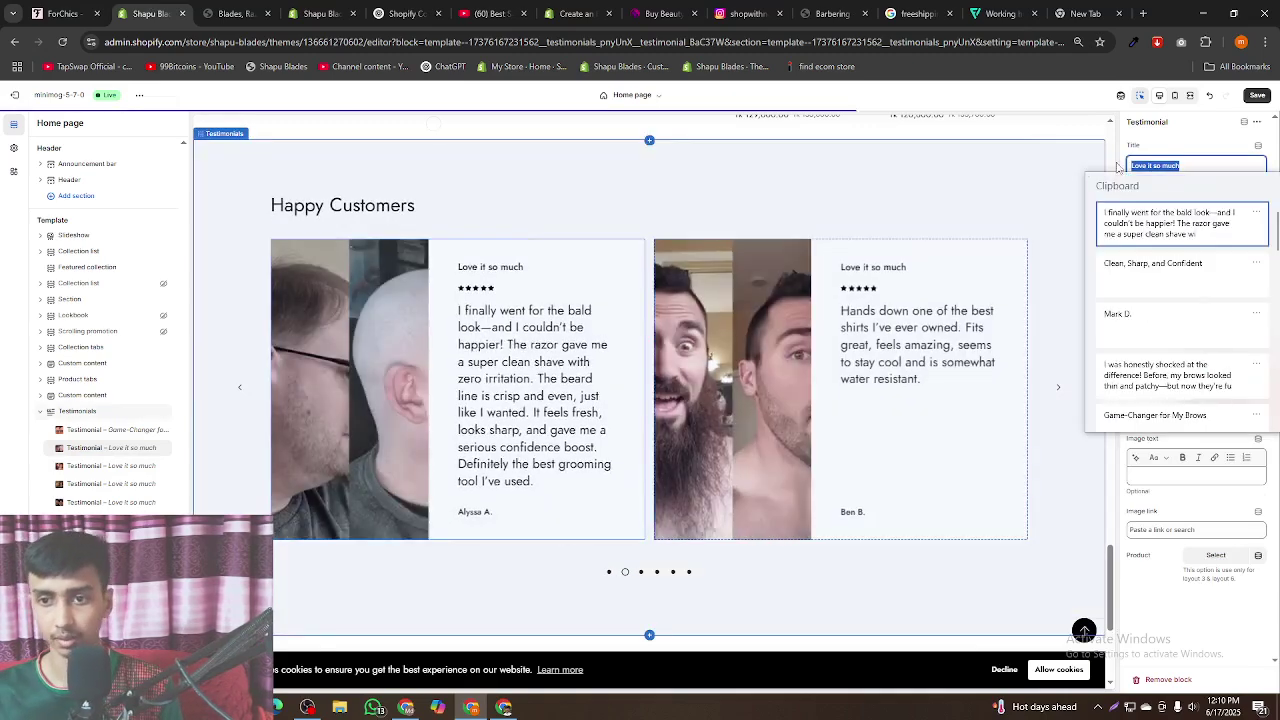
click(1200, 285)
- Replace the second testimonial's author with the copied reviewer name, leaving no blank lines
click(1191, 350)
key(ctrl+a)
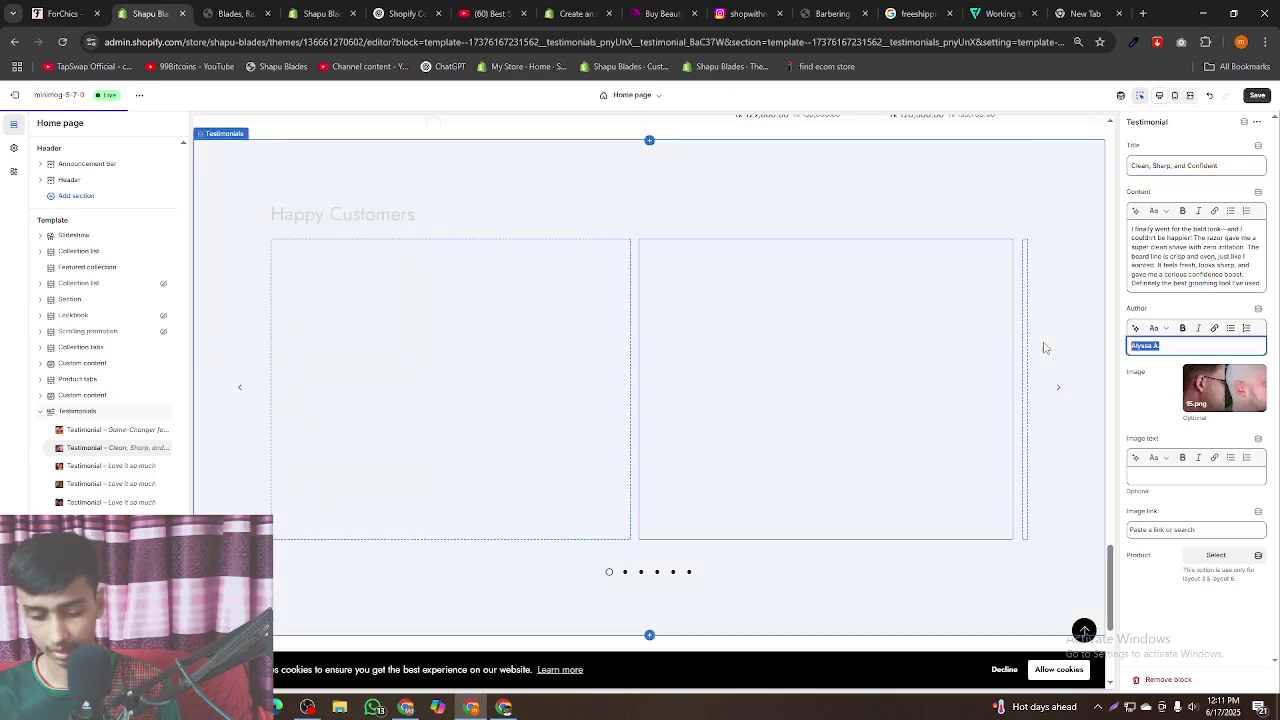
key(super+v)
click(1148, 500)
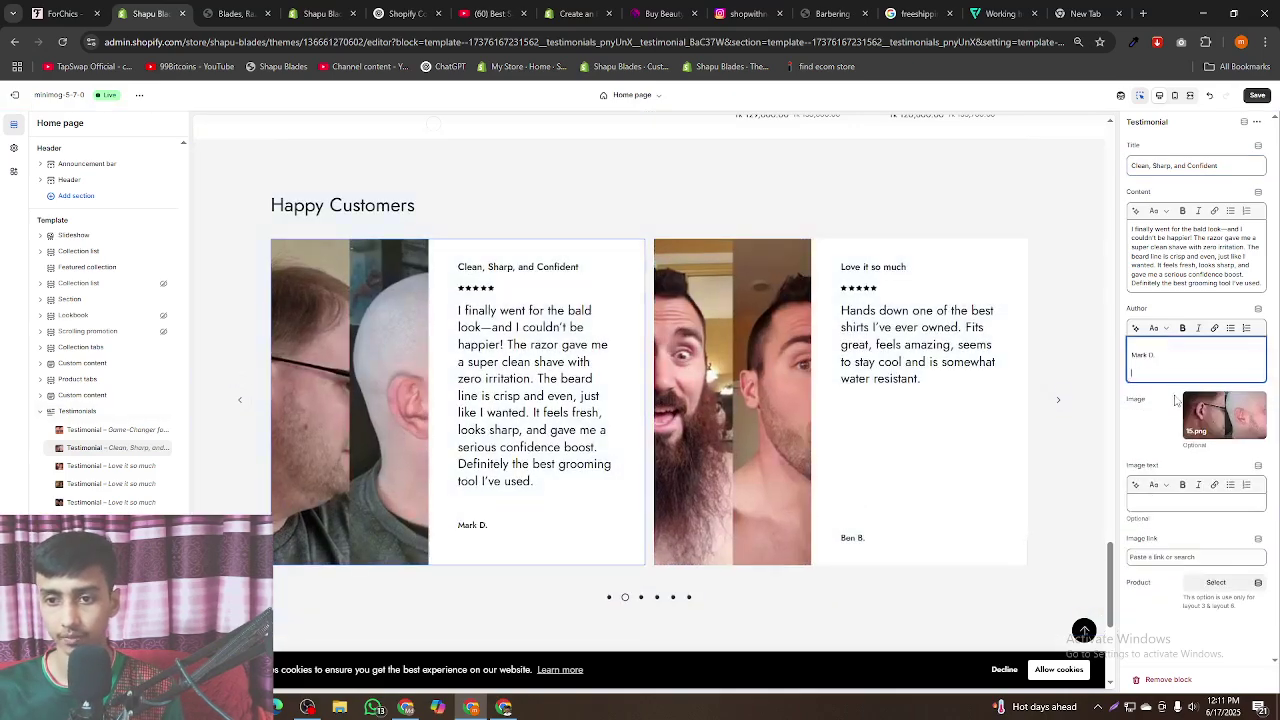
key(BackSpace)
key(BackSpace)
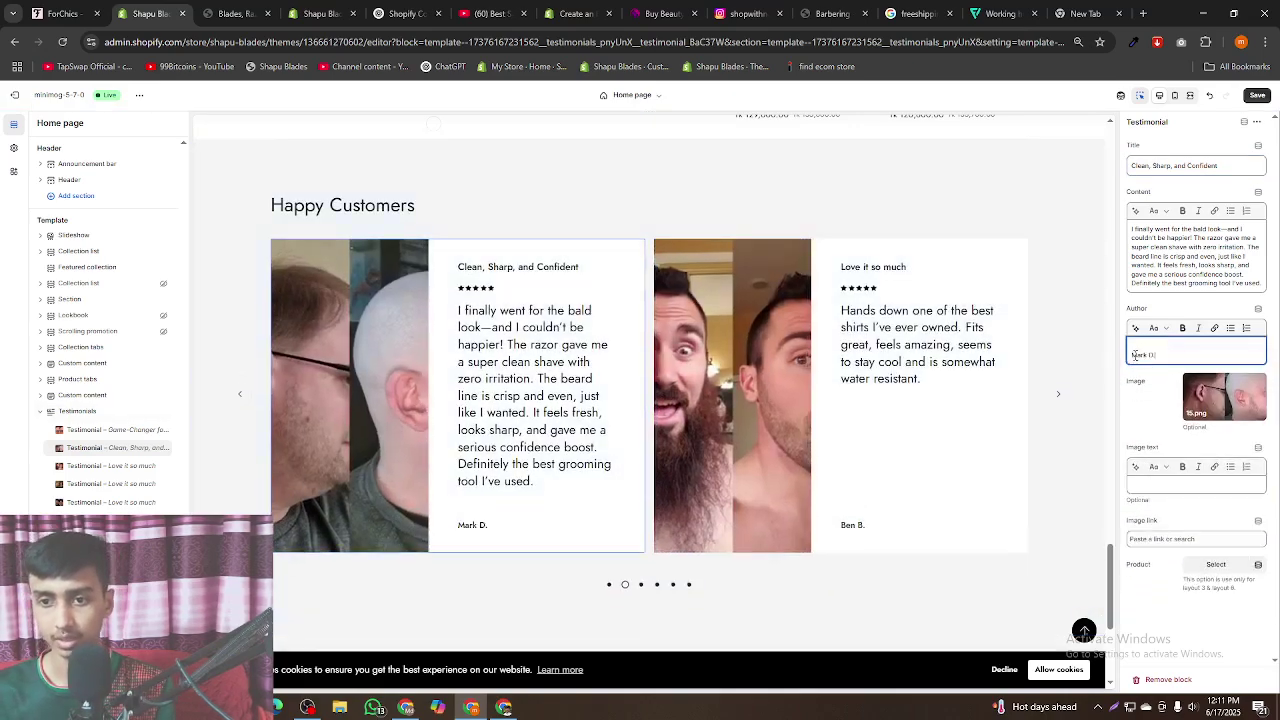
click(1162, 377)
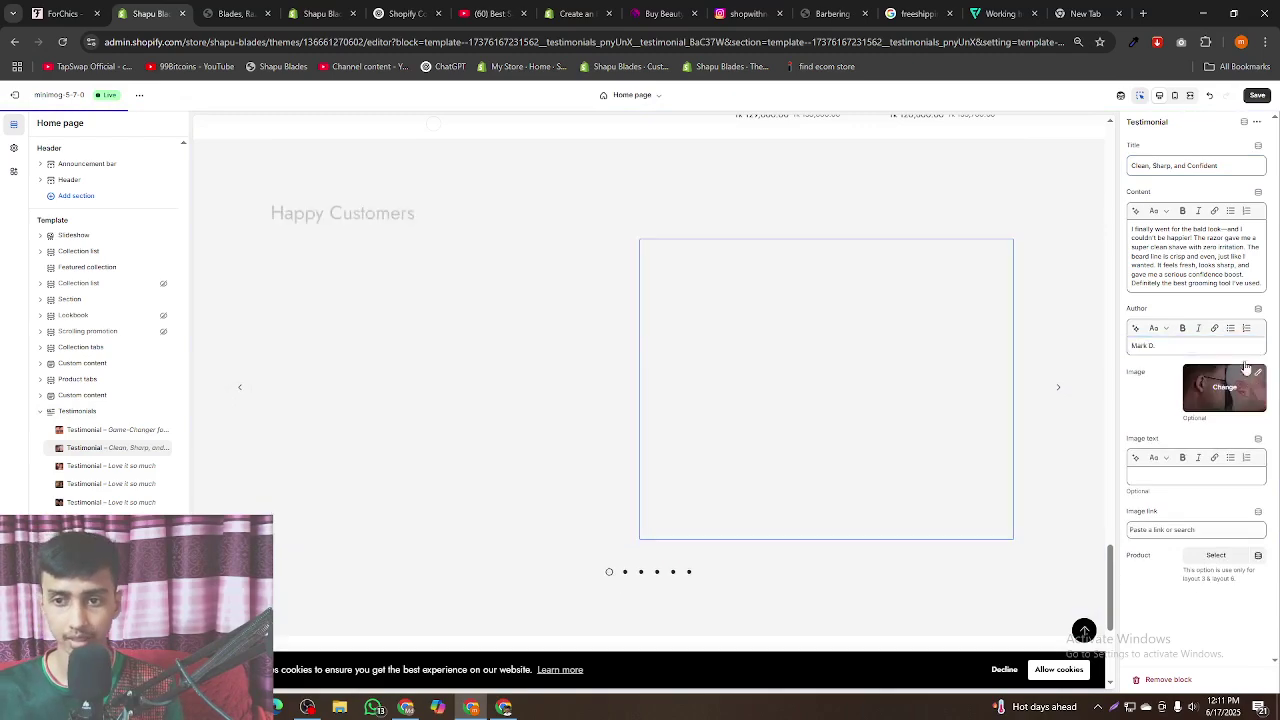
- Open the third testimonial's settings, then send its matching image 12 to ChatGPT with the prompt "now for that"
click(92, 469)
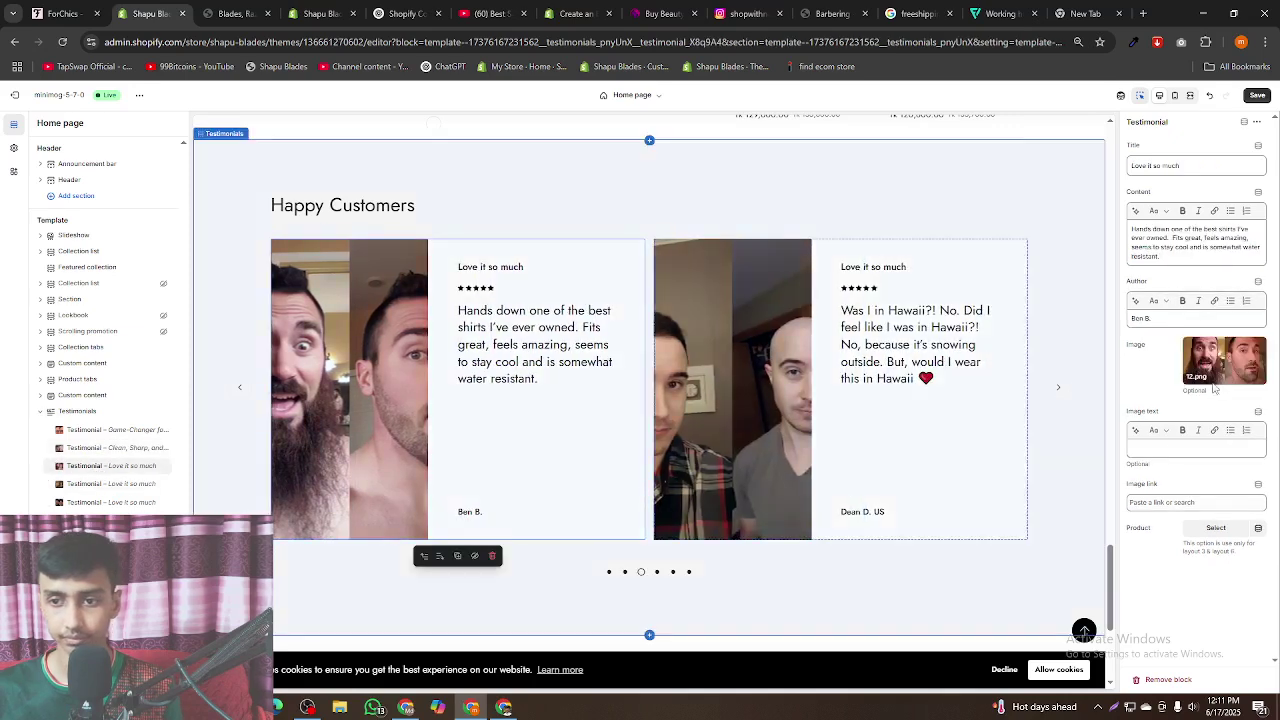
click(403, 13)
click(489, 653)
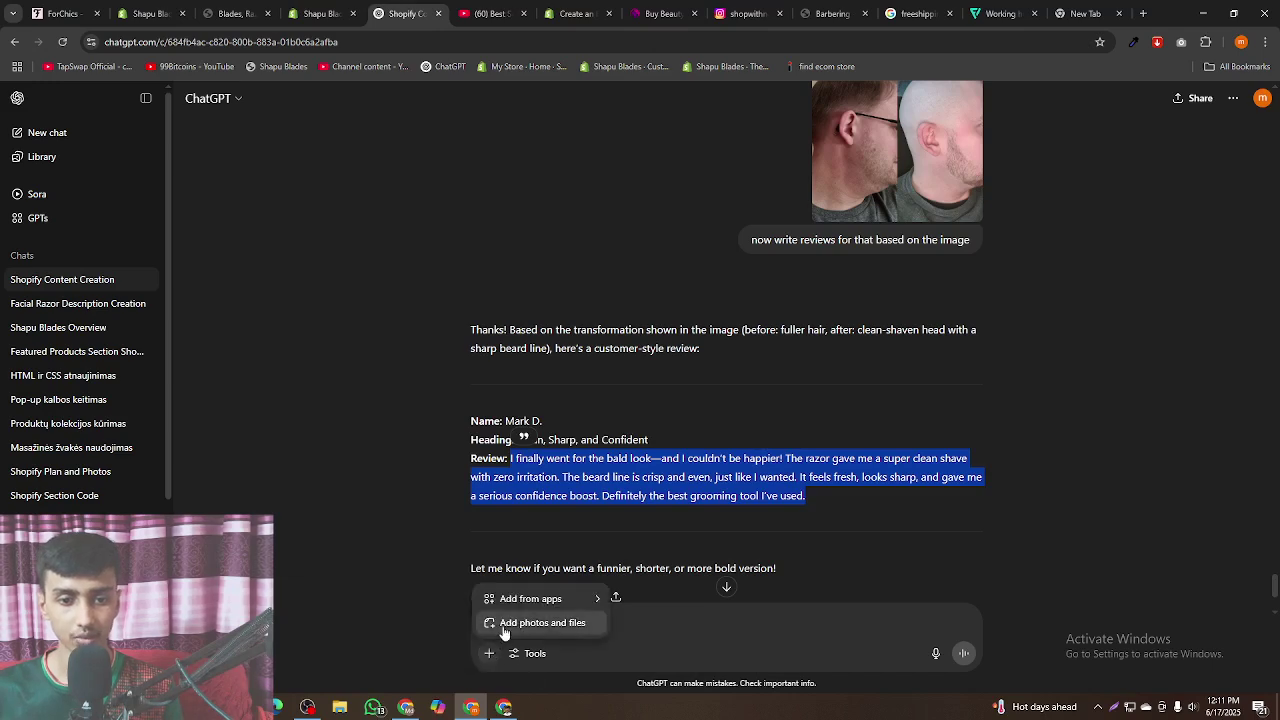
click(504, 620)
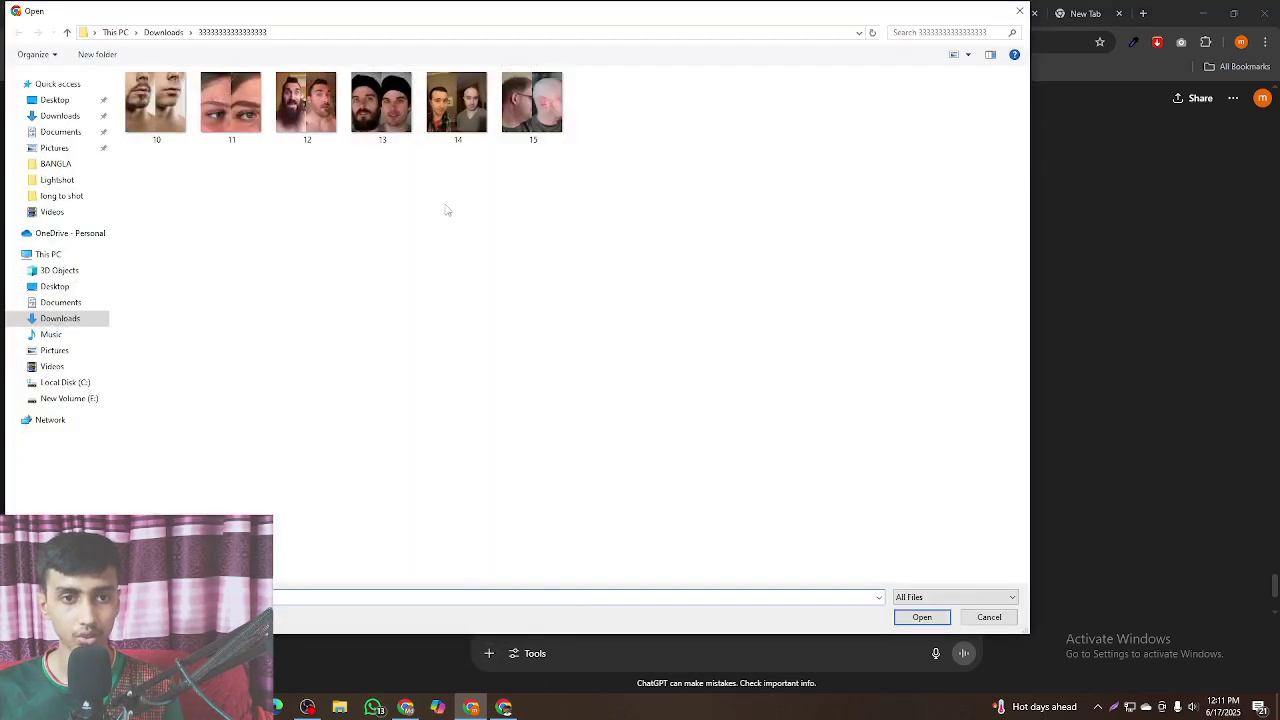
double_click(305, 105)
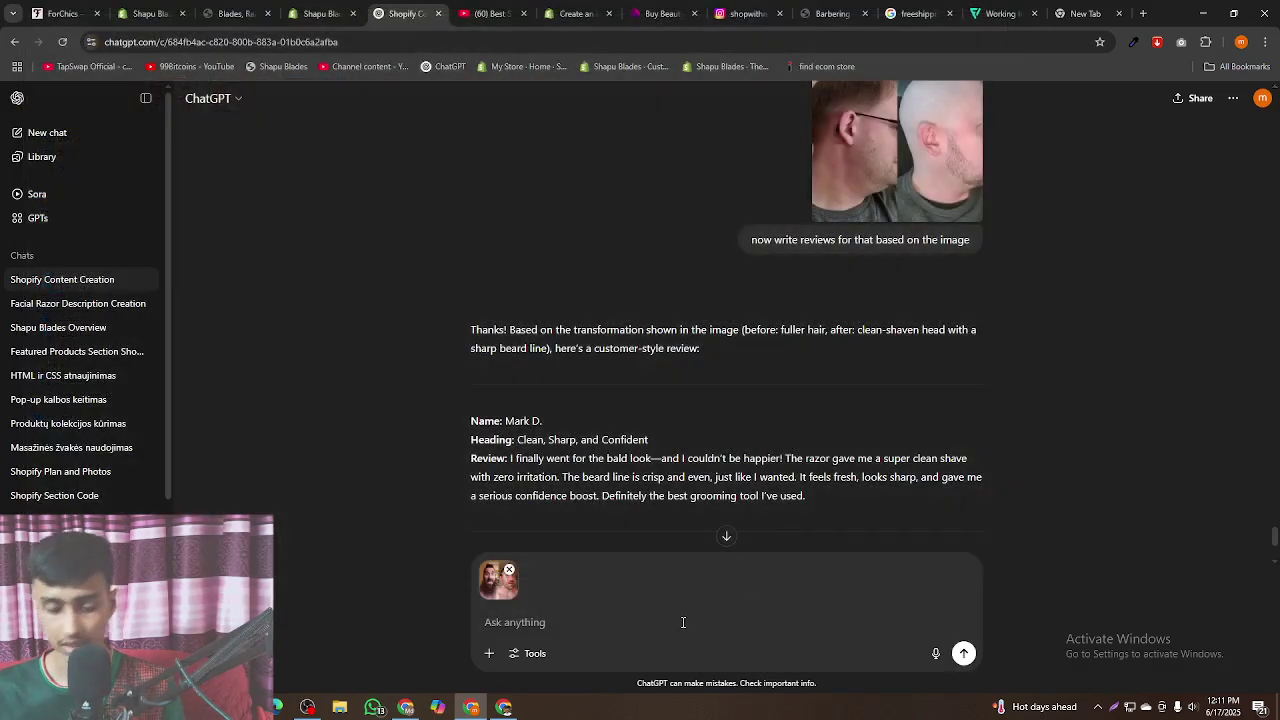
text(now for that)
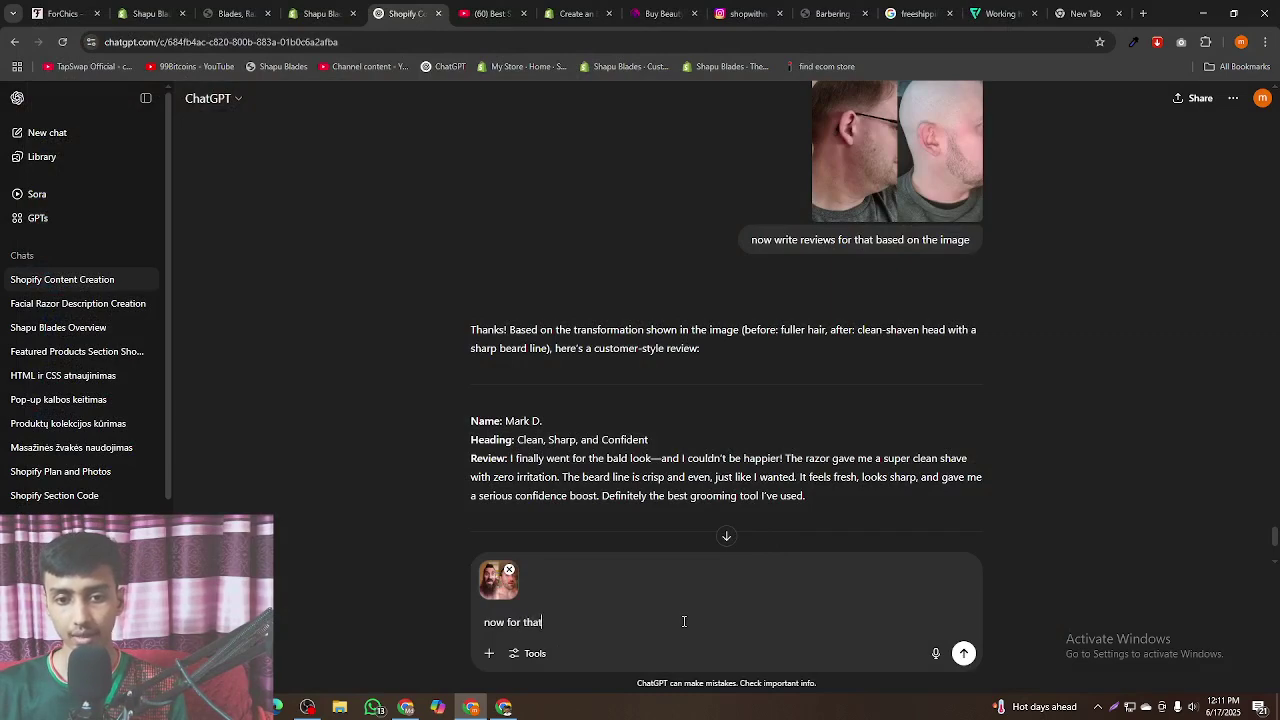
key(Return)
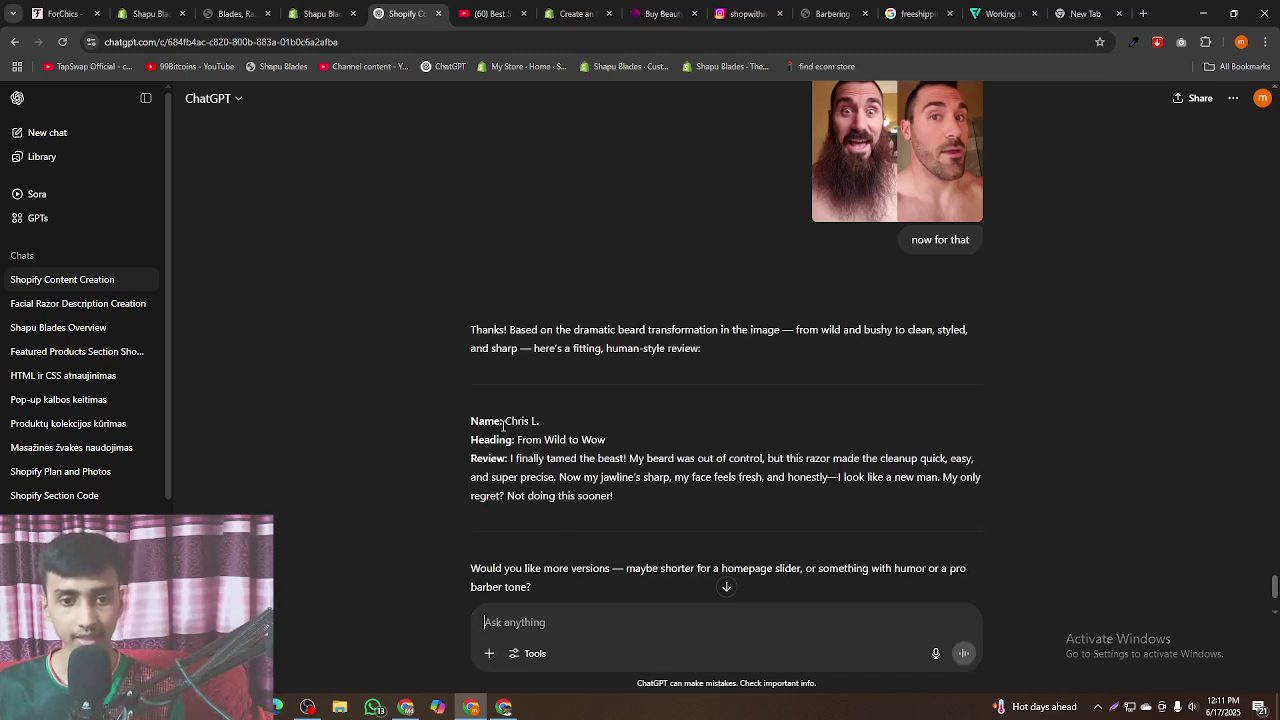
- Copy the reviewer name, the heading and the review text separately from ChatGPT's answer about the beard image
drag(509, 421, 606, 440)
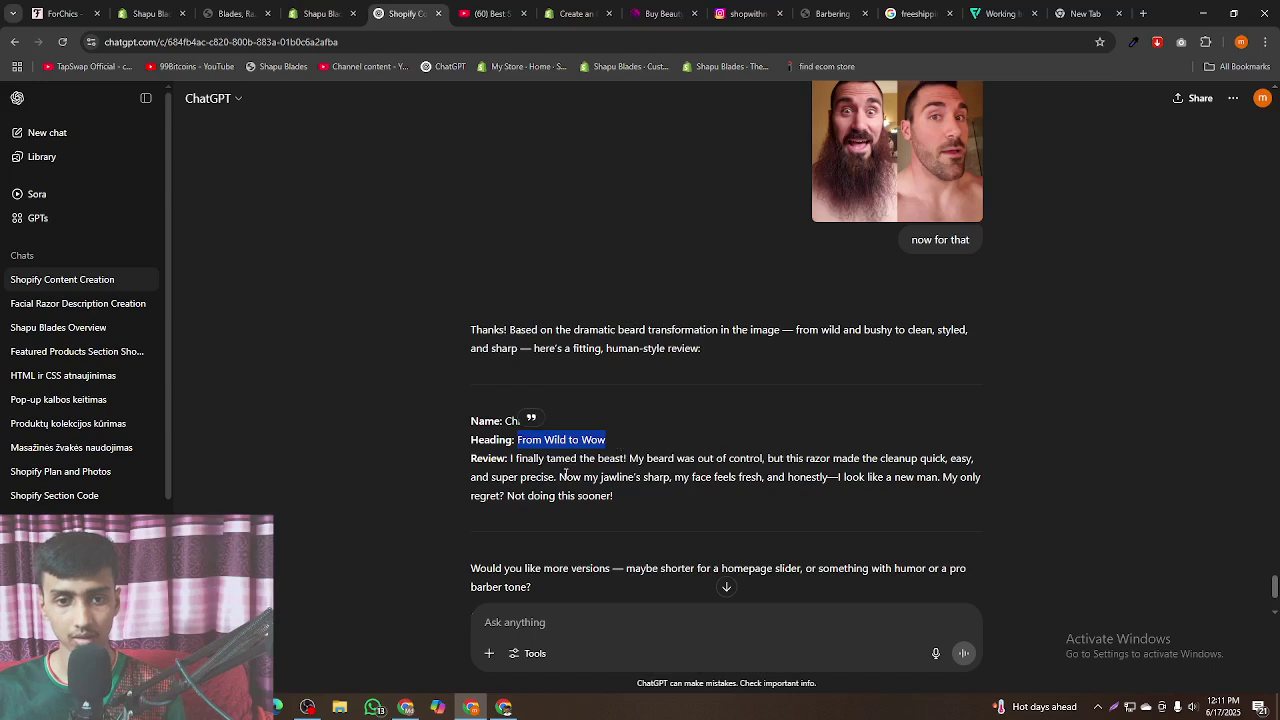
drag(512, 458, 640, 494)
key(ctrl+c)
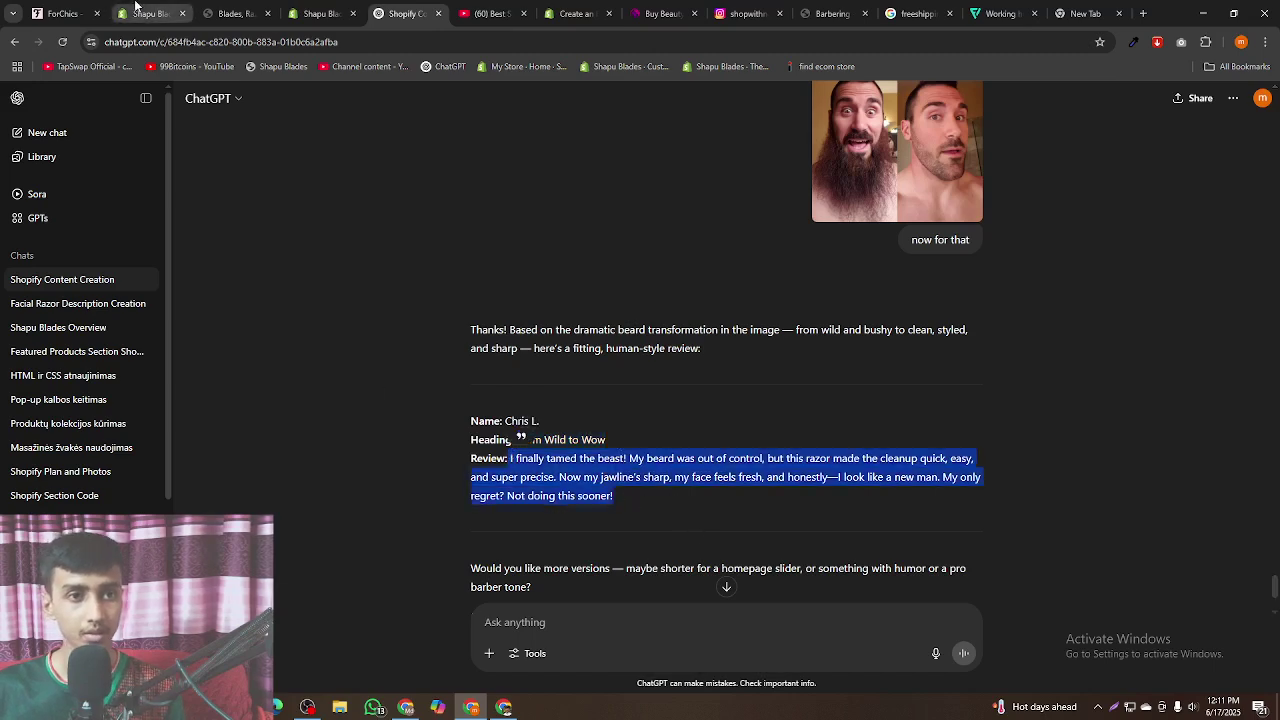
- In the Shopify editor, replace the third testimonial's content with the copied beard review text, removing the blank lines around it
click(150, 13)
click(1148, 245)
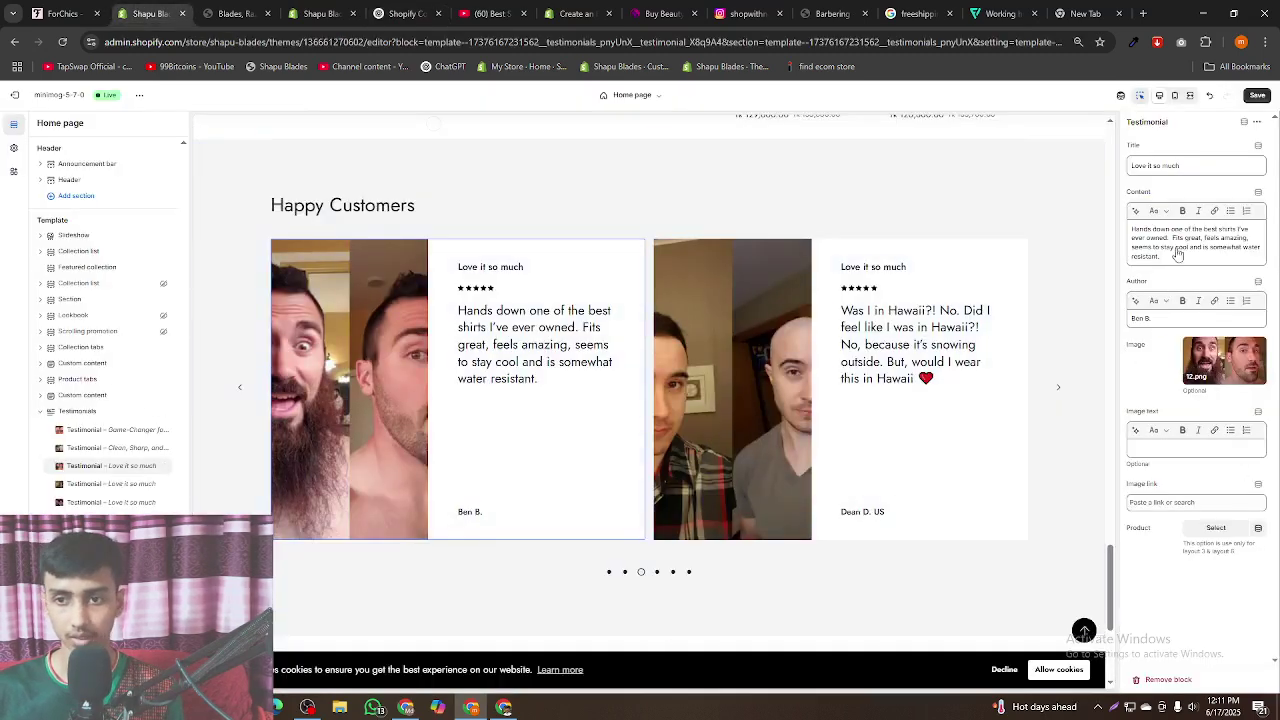
key(ctrl+a)
key(ctrl+v)
click(1141, 248)
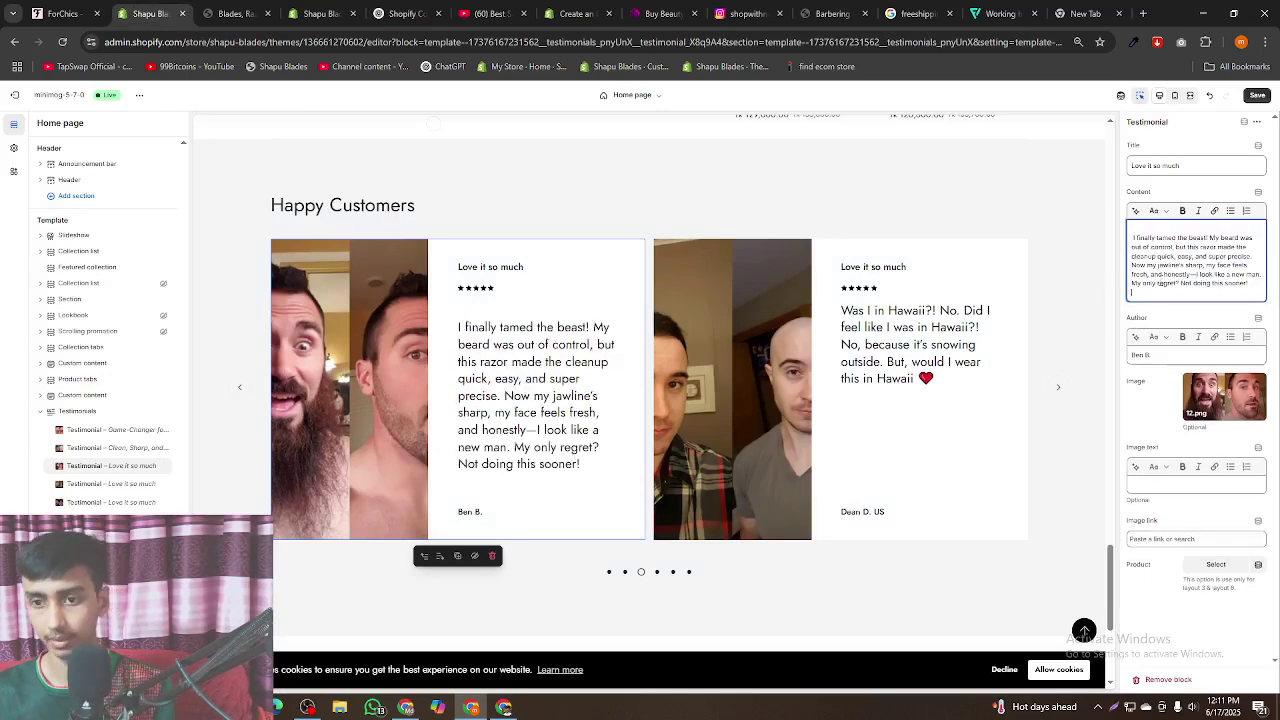
key(BackSpace)
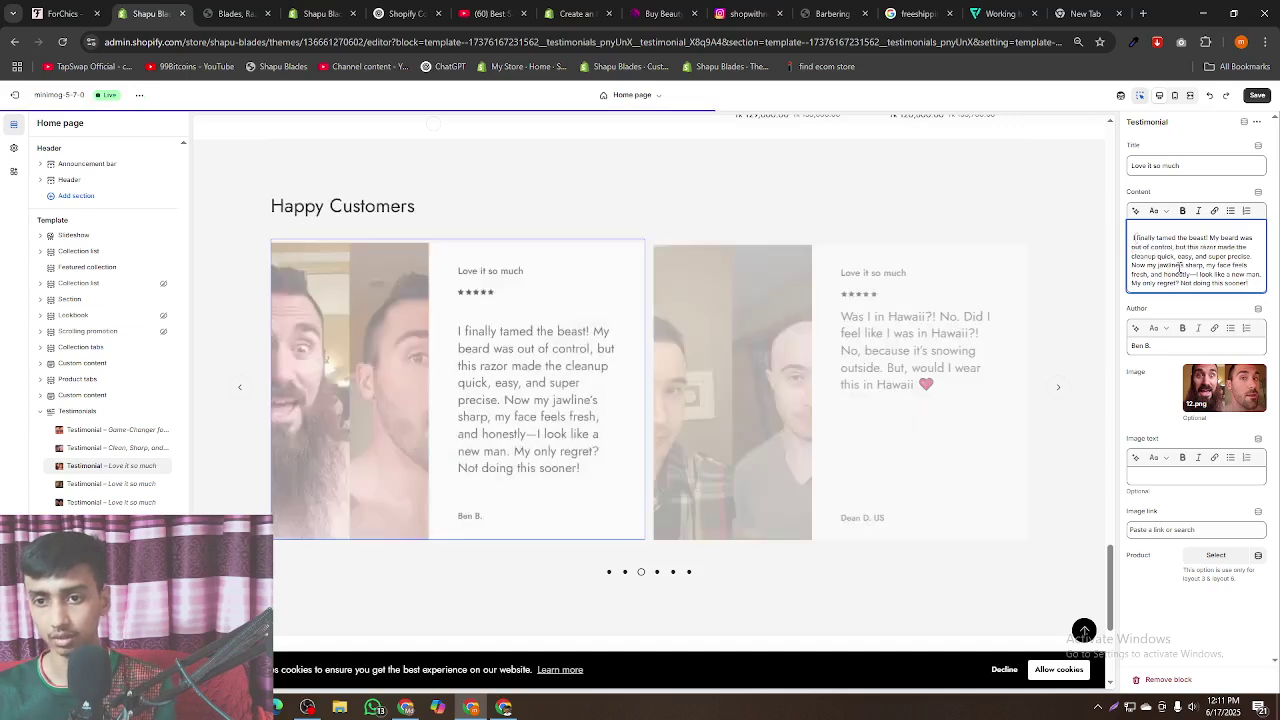
key(BackSpace)
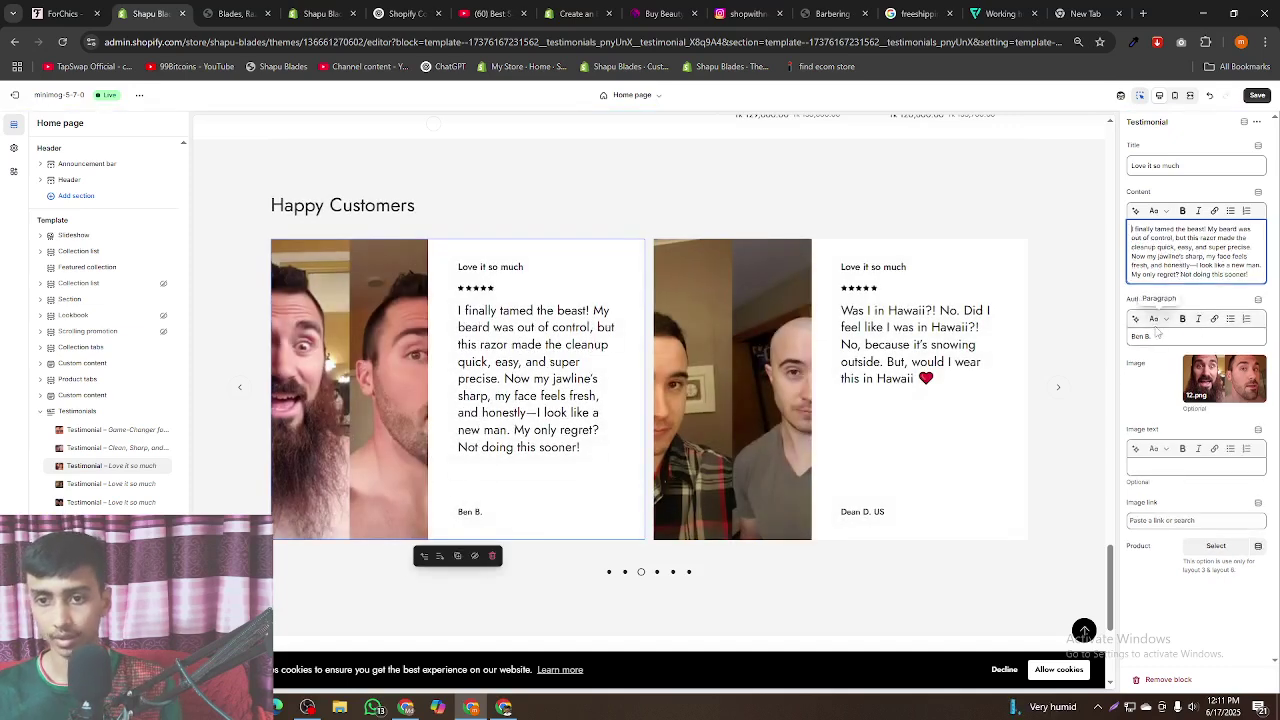
- Set the third testimonial's title to the copied heading "From Wild to Wow"
triple_click(1170, 166)
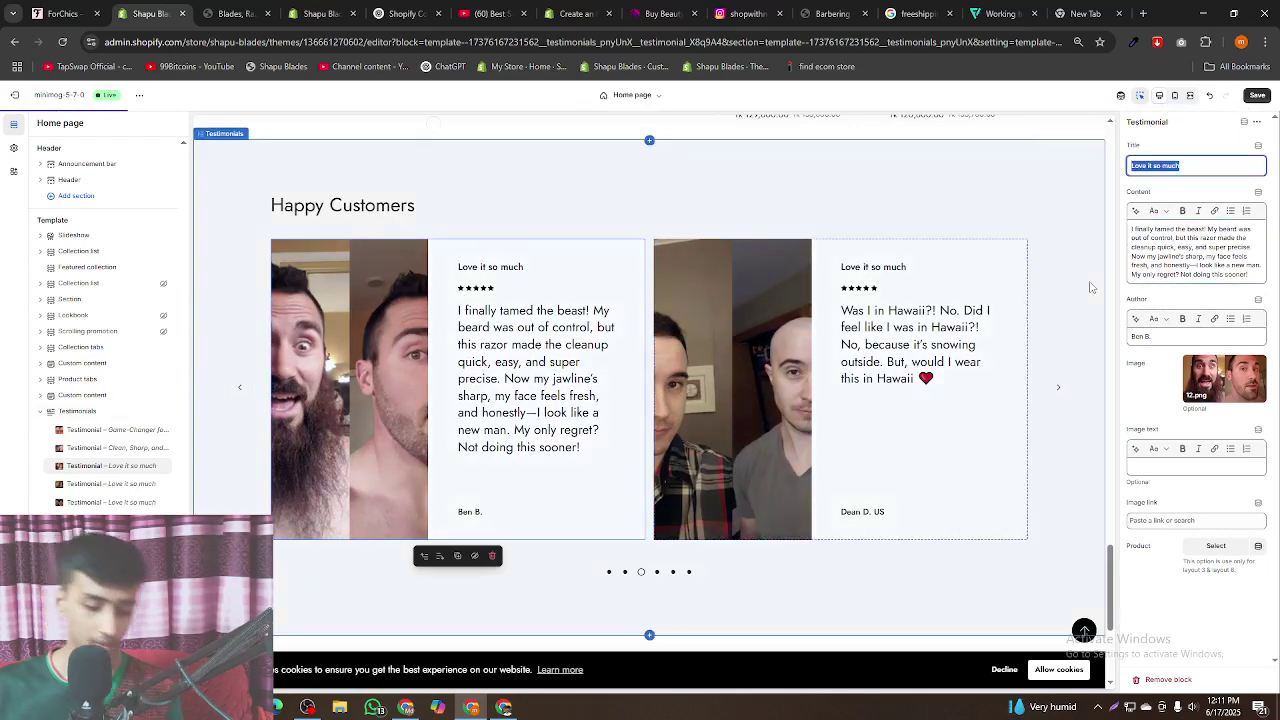
key(super+v)
click(1140, 270)
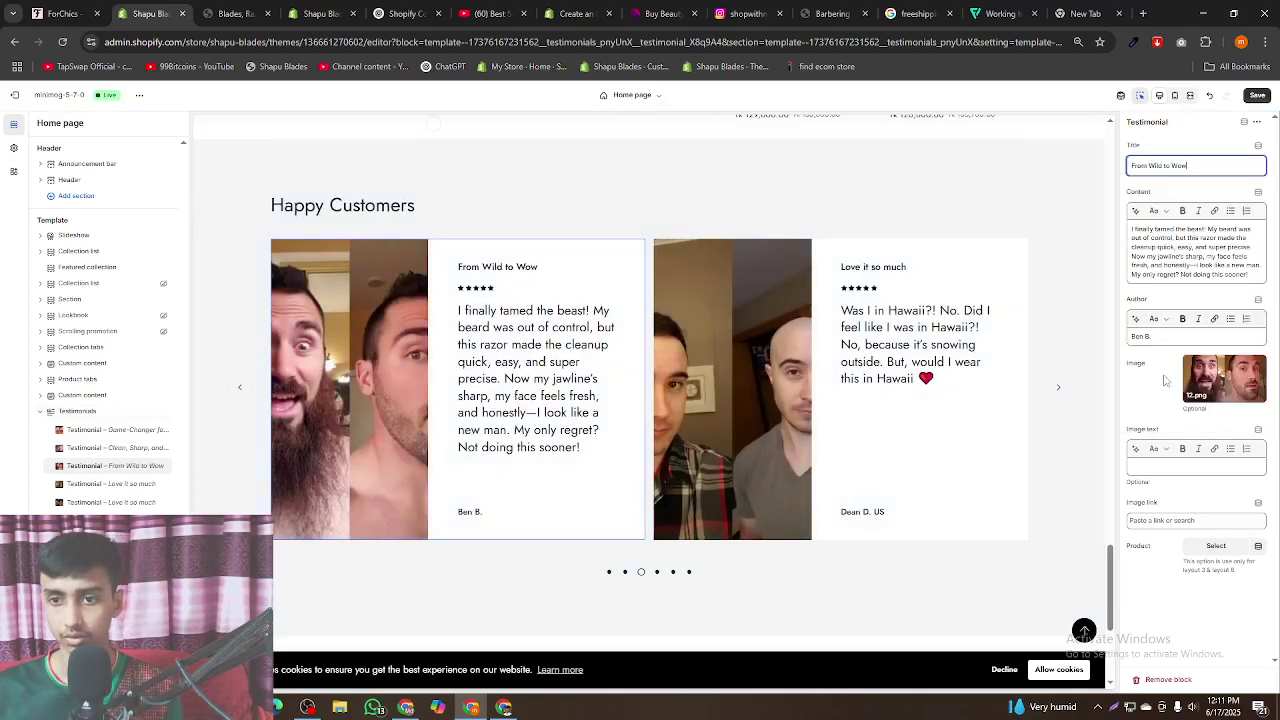
- Replace the third testimonial's author with the reviewer name from the clipboard history, leaving no blank lines
triple_click(1162, 337)
key(super+v)
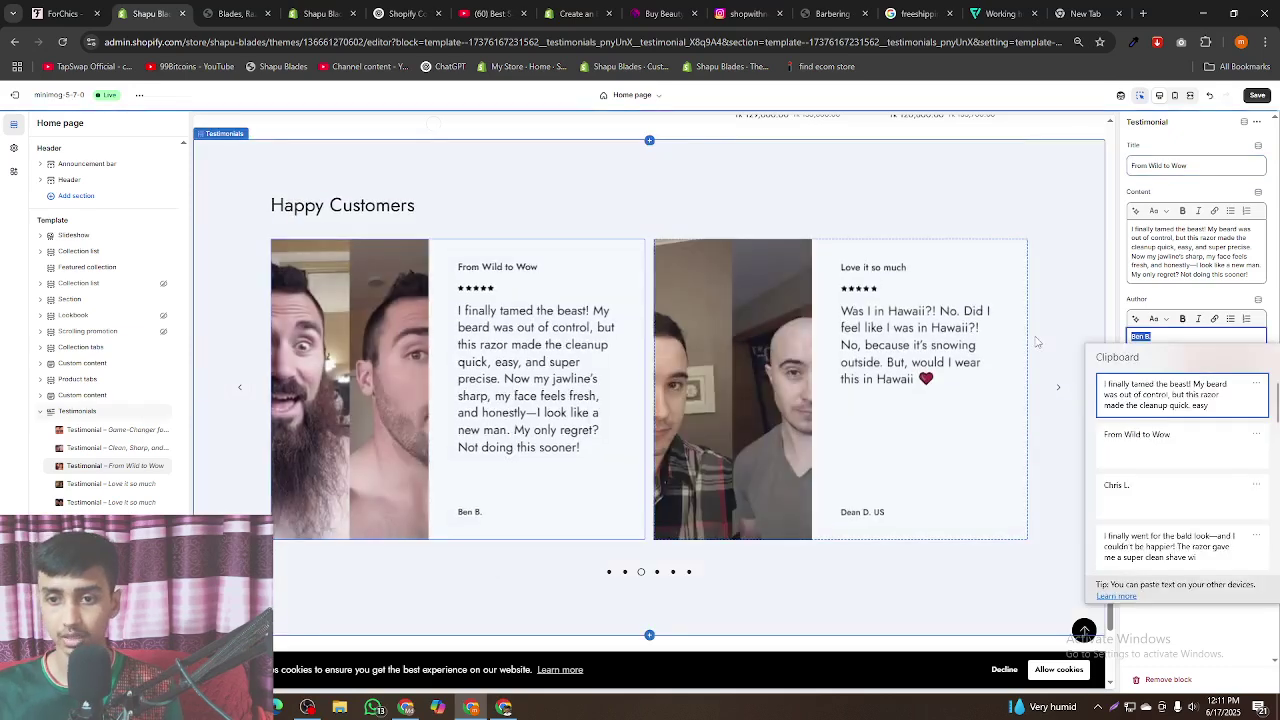
click(1176, 494)
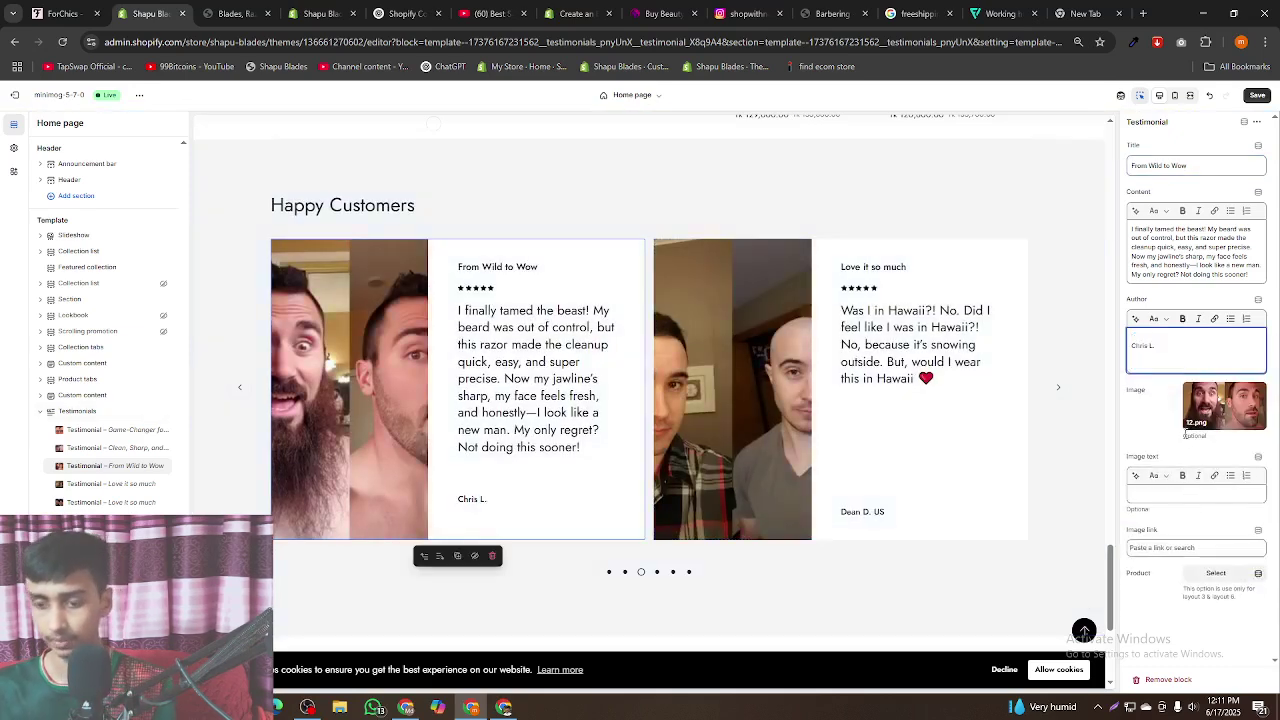
key(BackSpace)
key(BackSpace)
key(BackSpace)
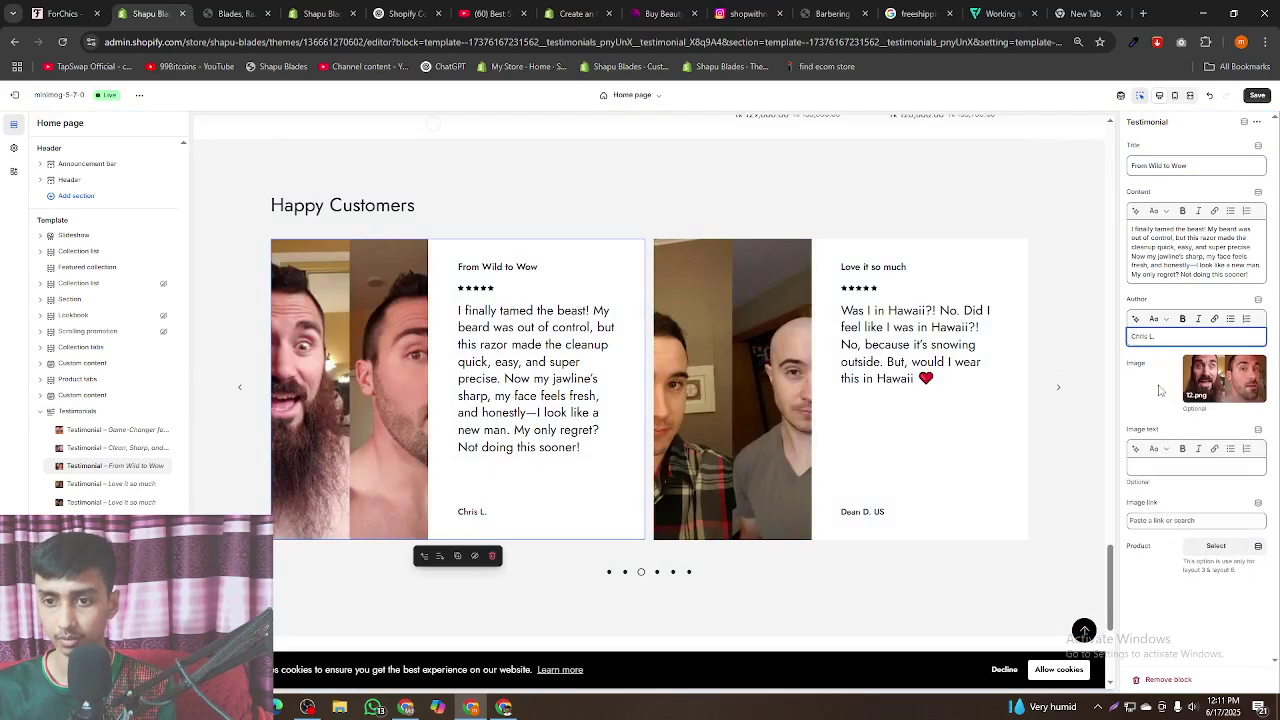
click(1159, 391)
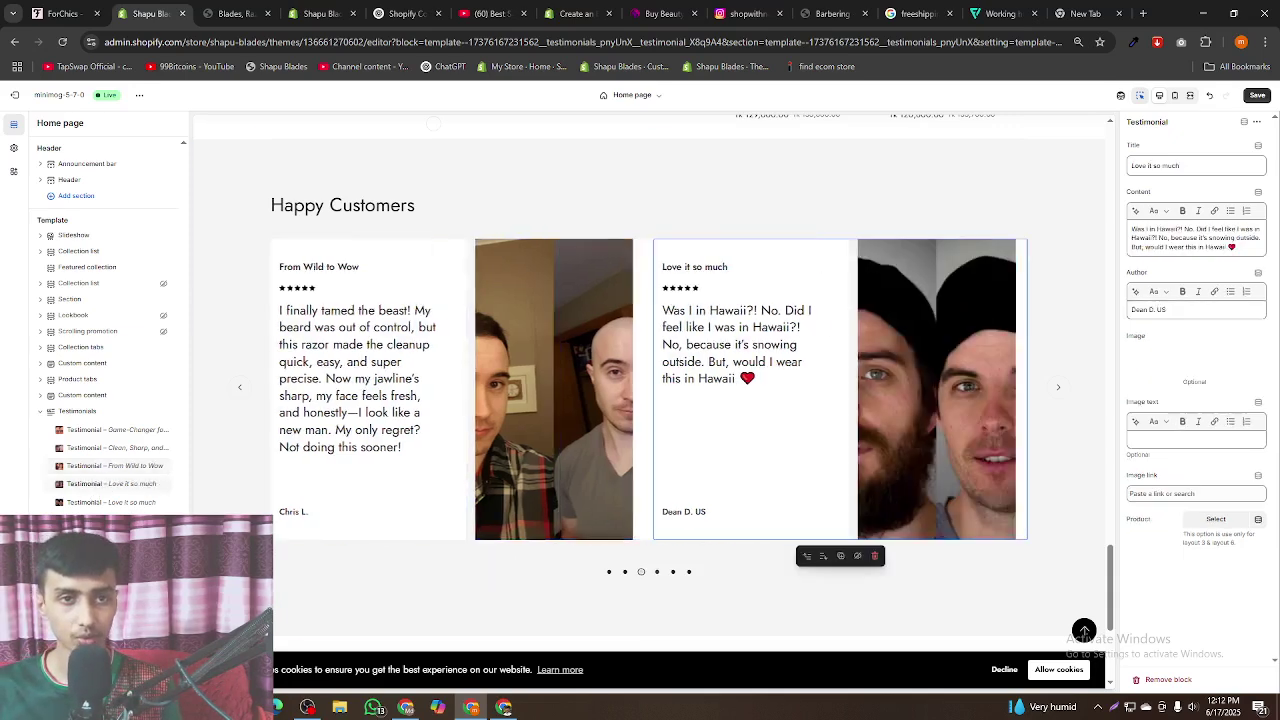
- Check the fourth testimonial's image in the Shopify editor and try to attach image 14 to the existing ChatGPT conversation
click(222, 6)
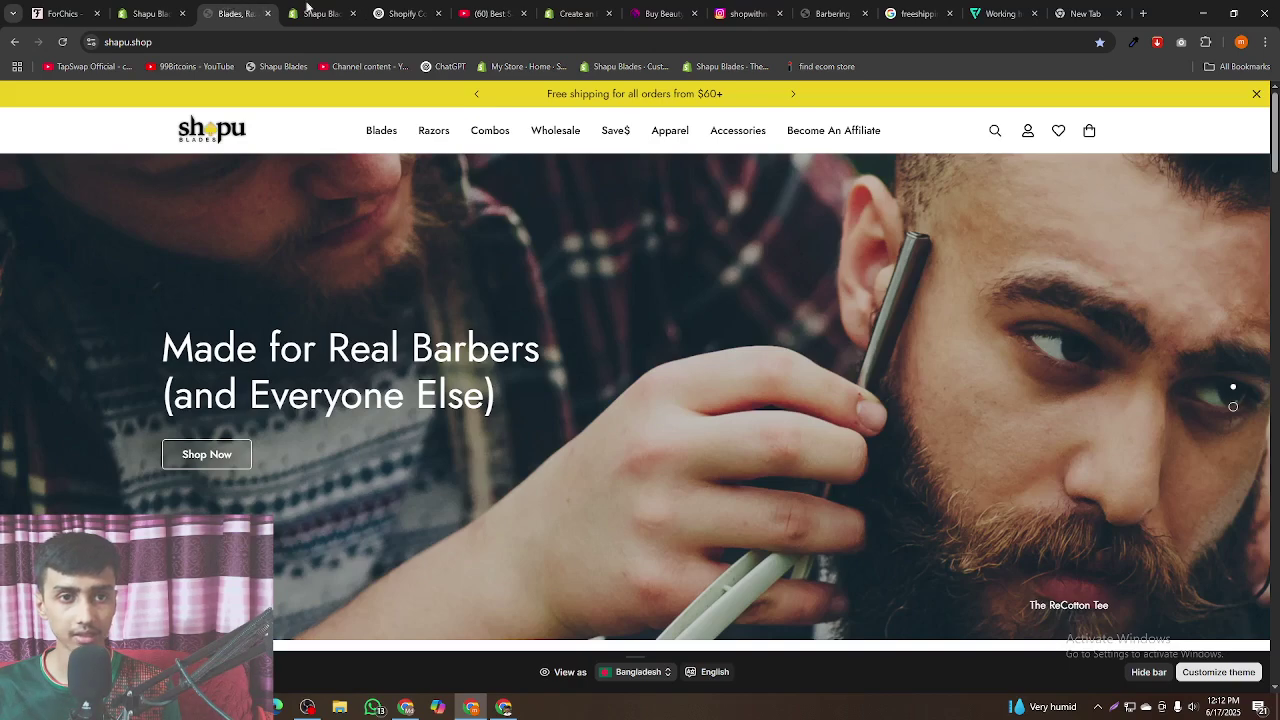
click(400, 12)
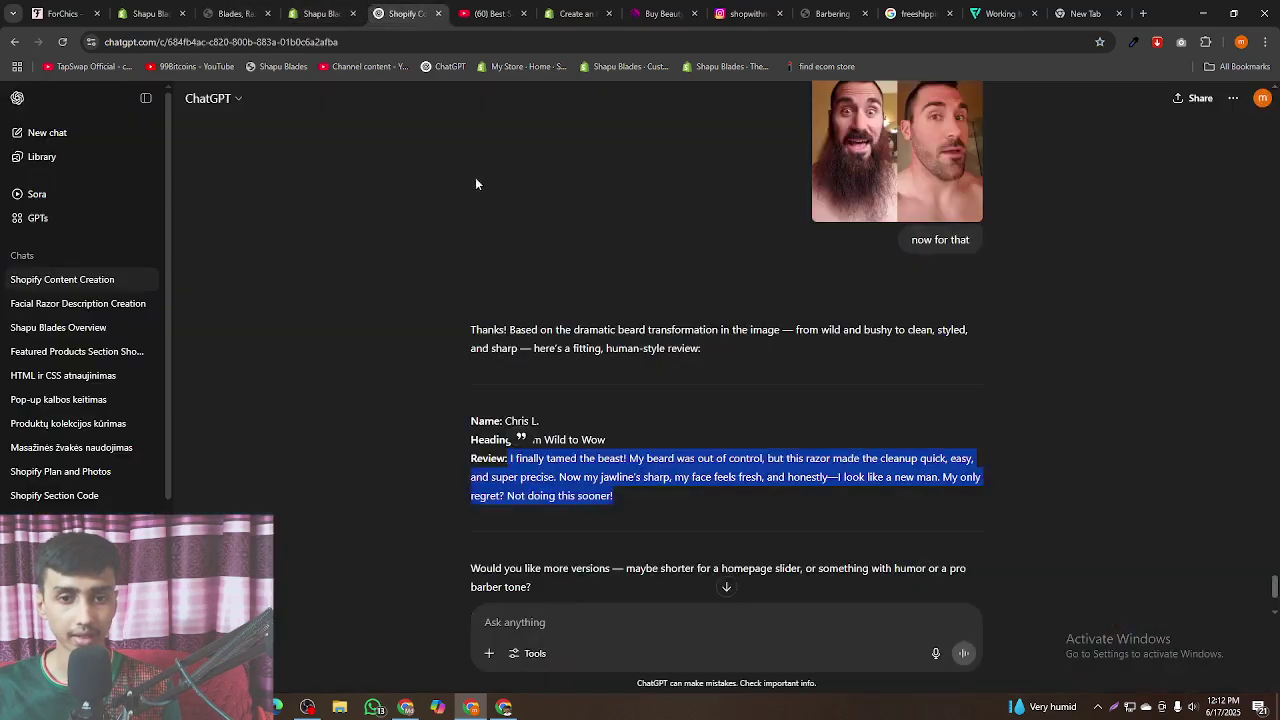
click(150, 12)
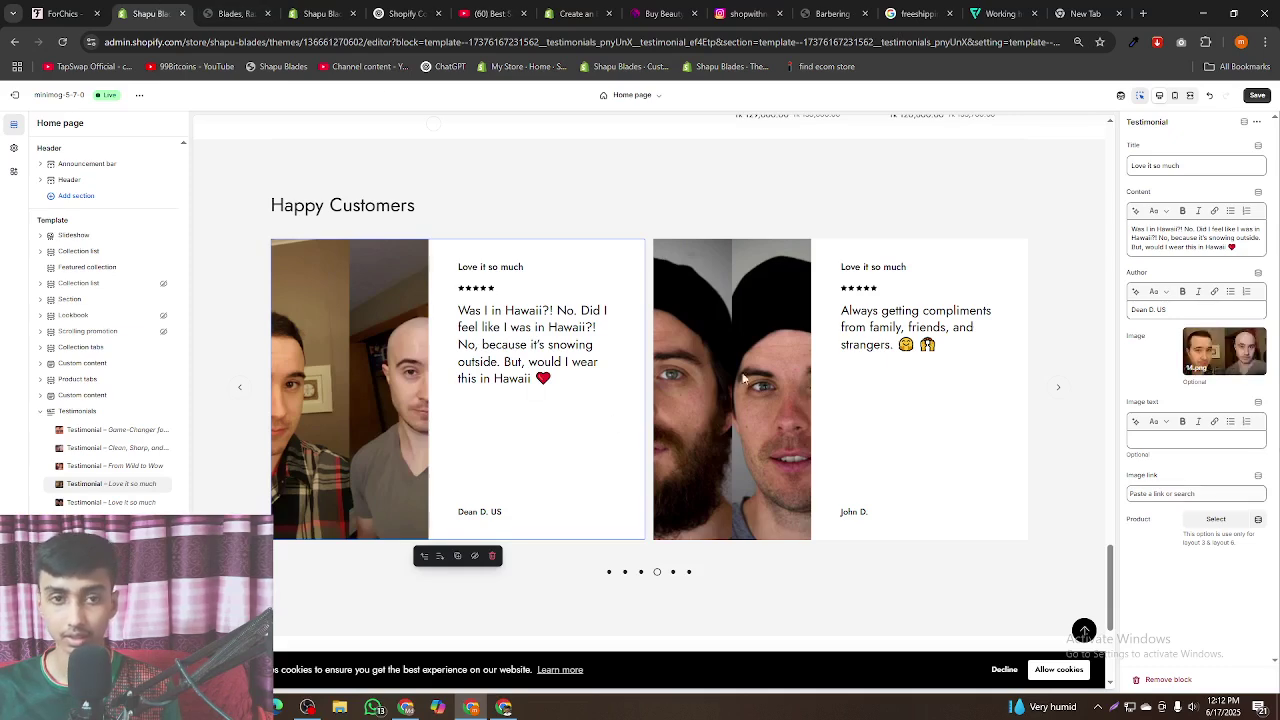
click(405, 13)
click(480, 653)
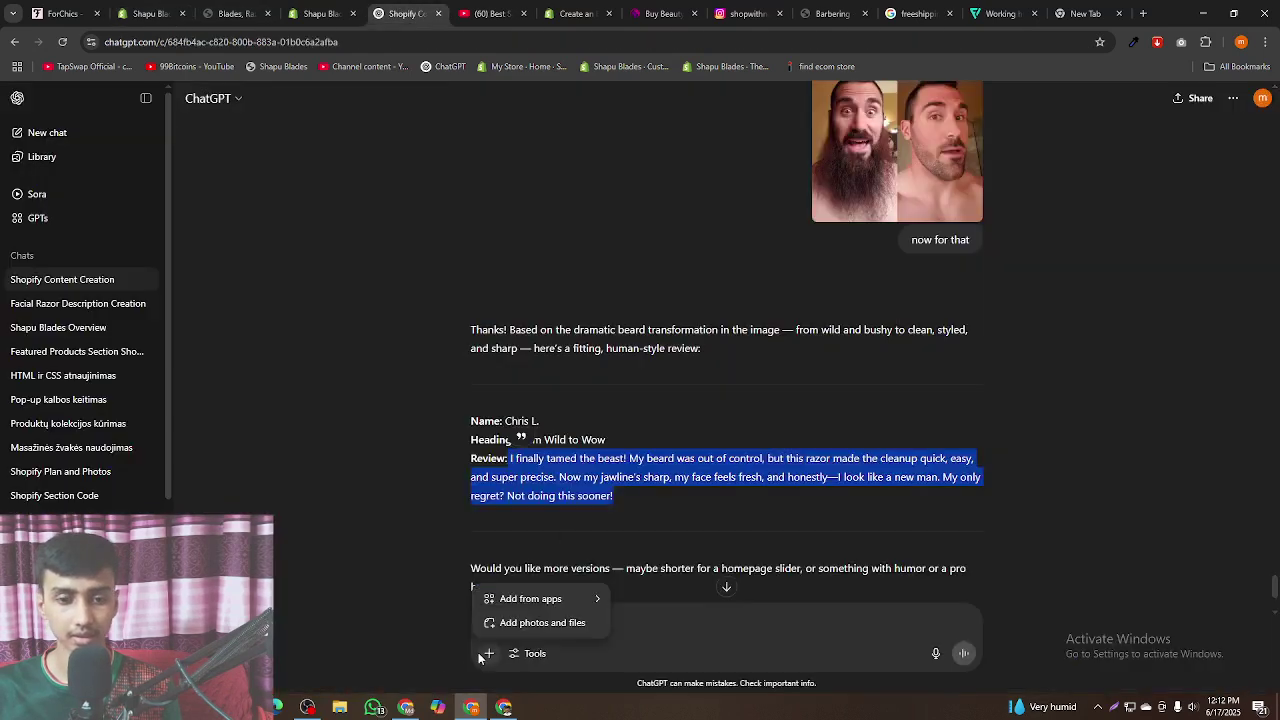
click(505, 614)
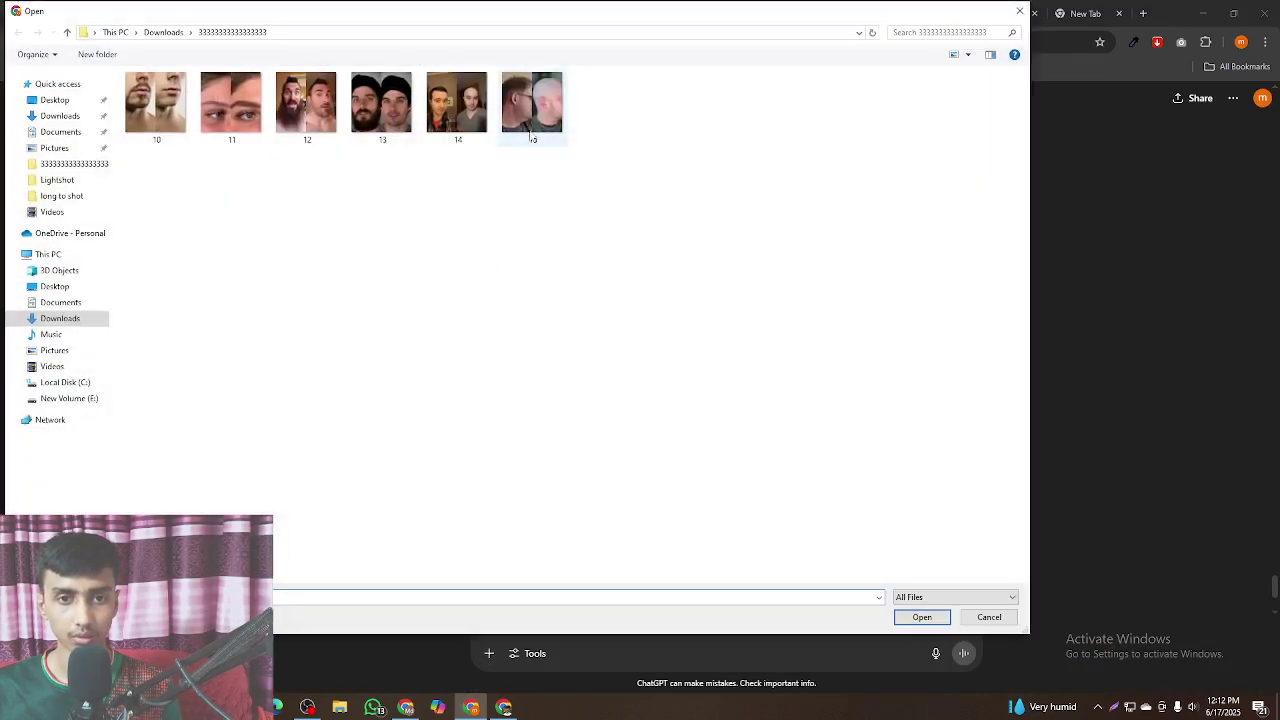
double_click(475, 115)
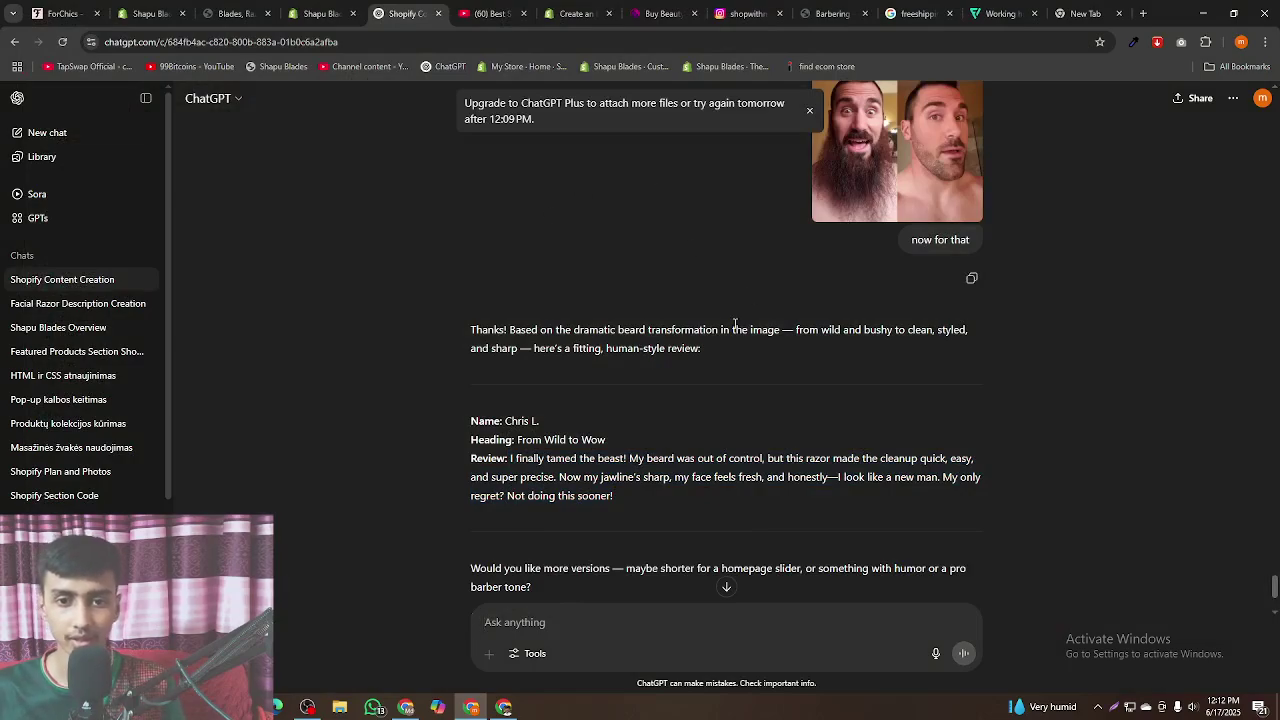
- Look through the Shopify Content Creation conversation for the store's product information
scroll(772, 376, up, 3)
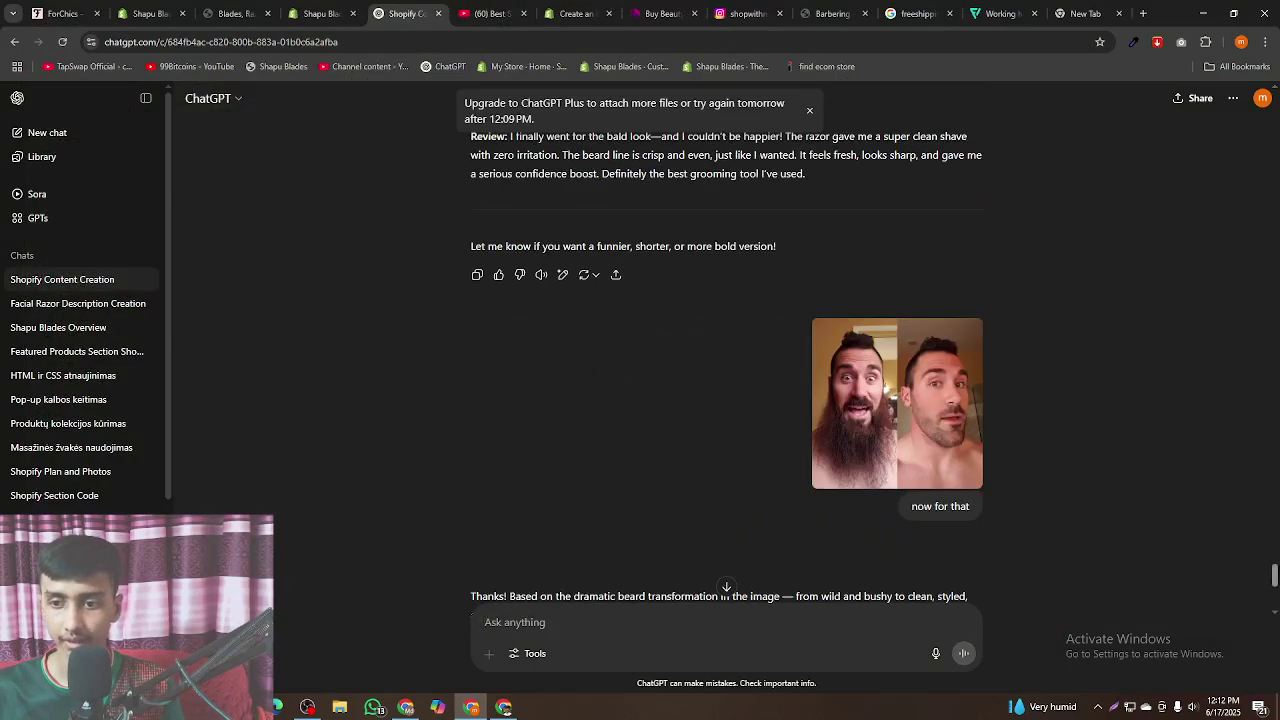
scroll(772, 376, up, 15)
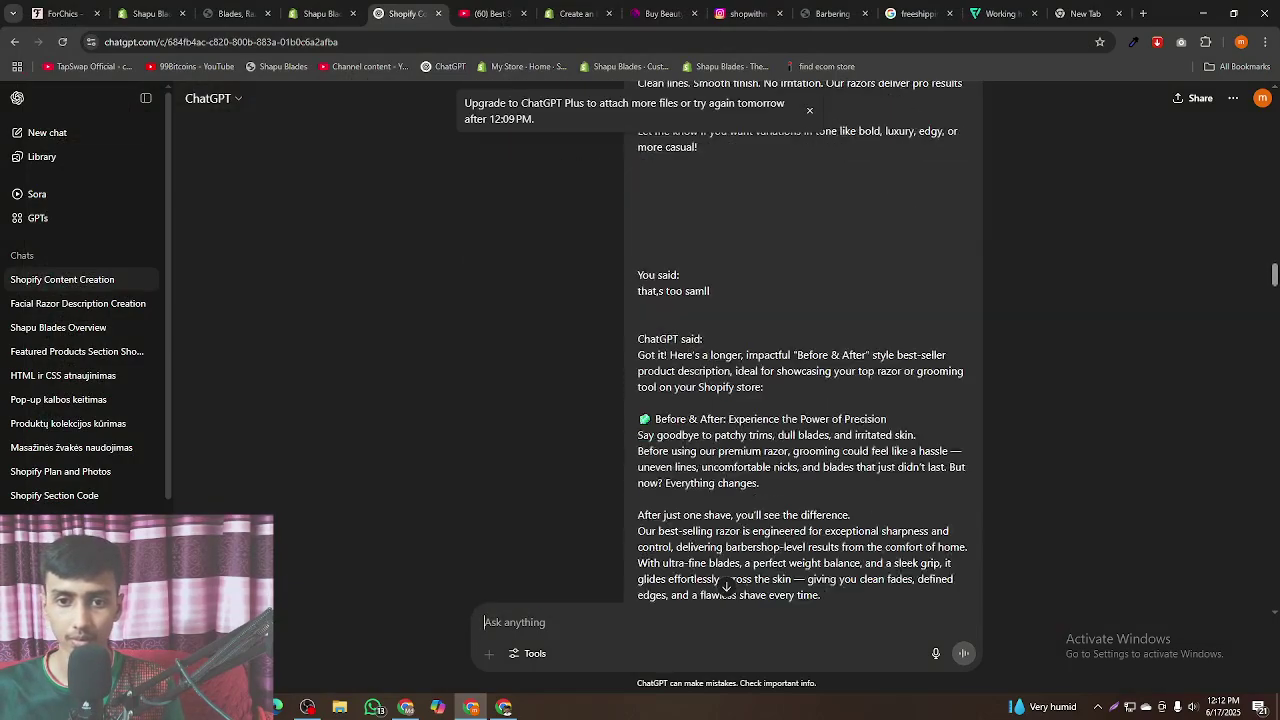
scroll(800, 350, up, 20)
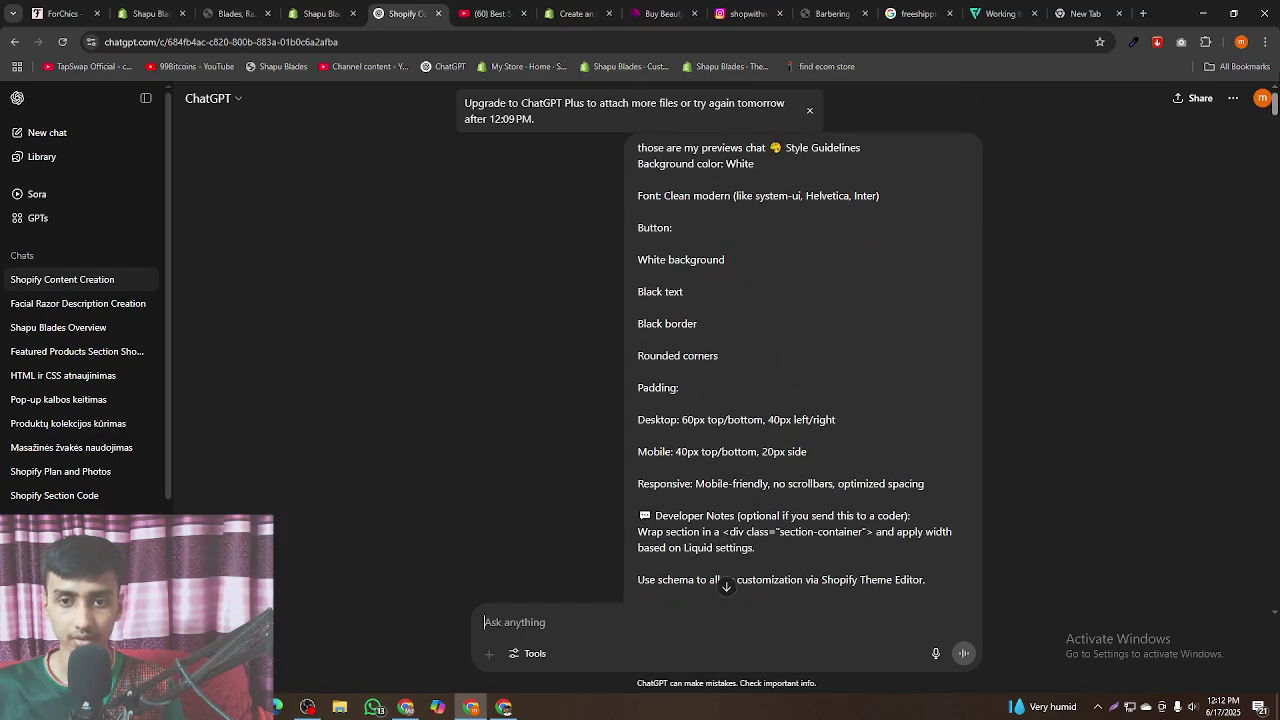
scroll(800, 350, down, 20)
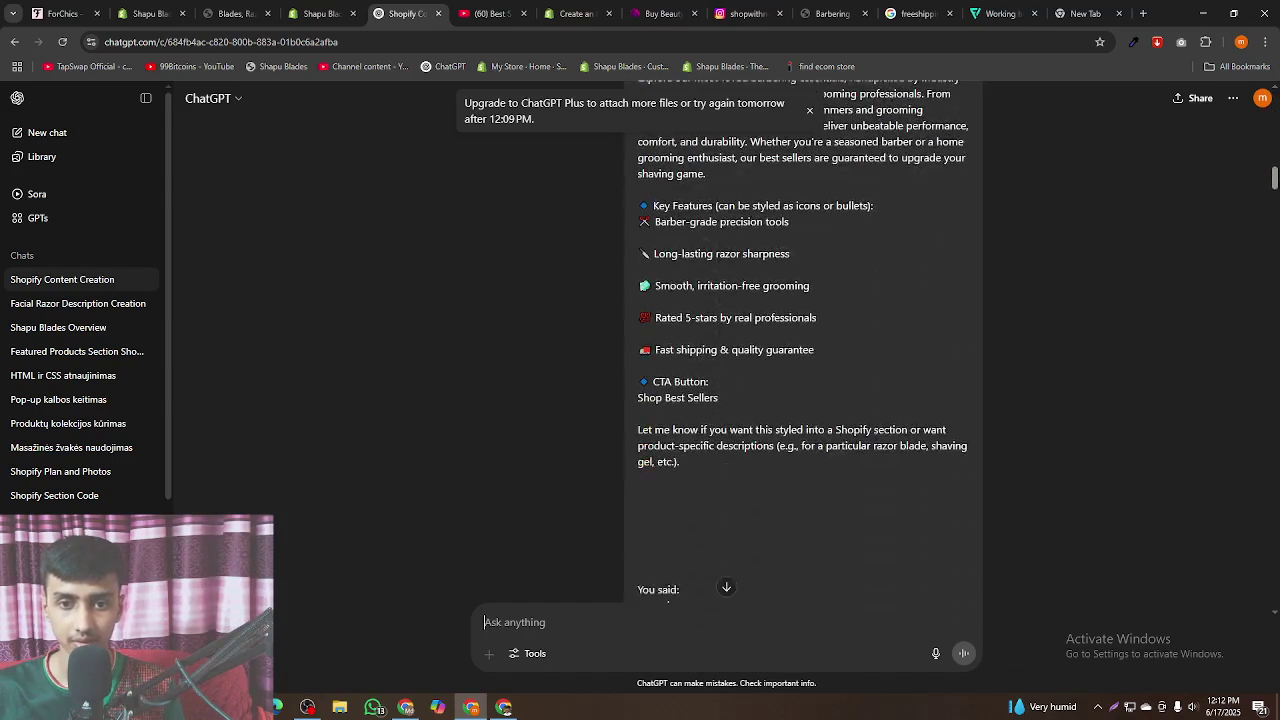
drag(1274, 228, 1275, 355)
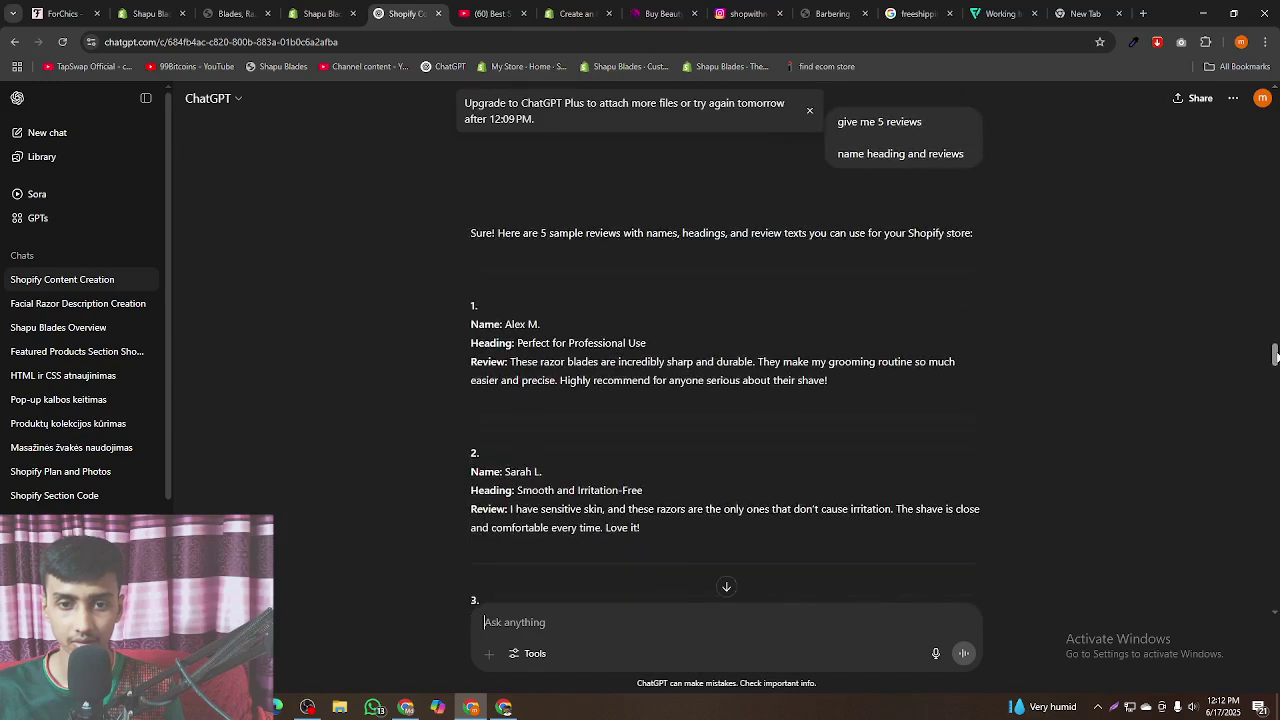
- Open the Facial Razor Description Creation chat and copy its complete numbered list of product titles
click(72, 305)
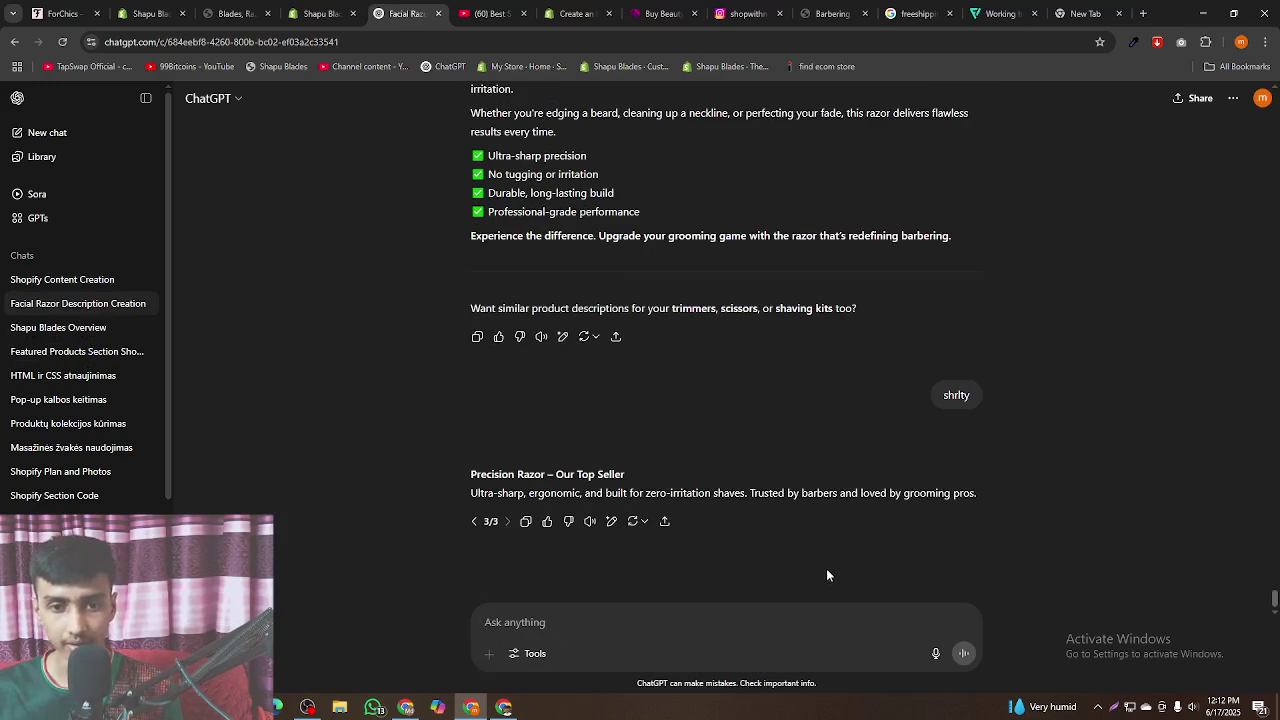
text(sds)
key(BackSpace)
key(BackSpace)
key(BackSpace)
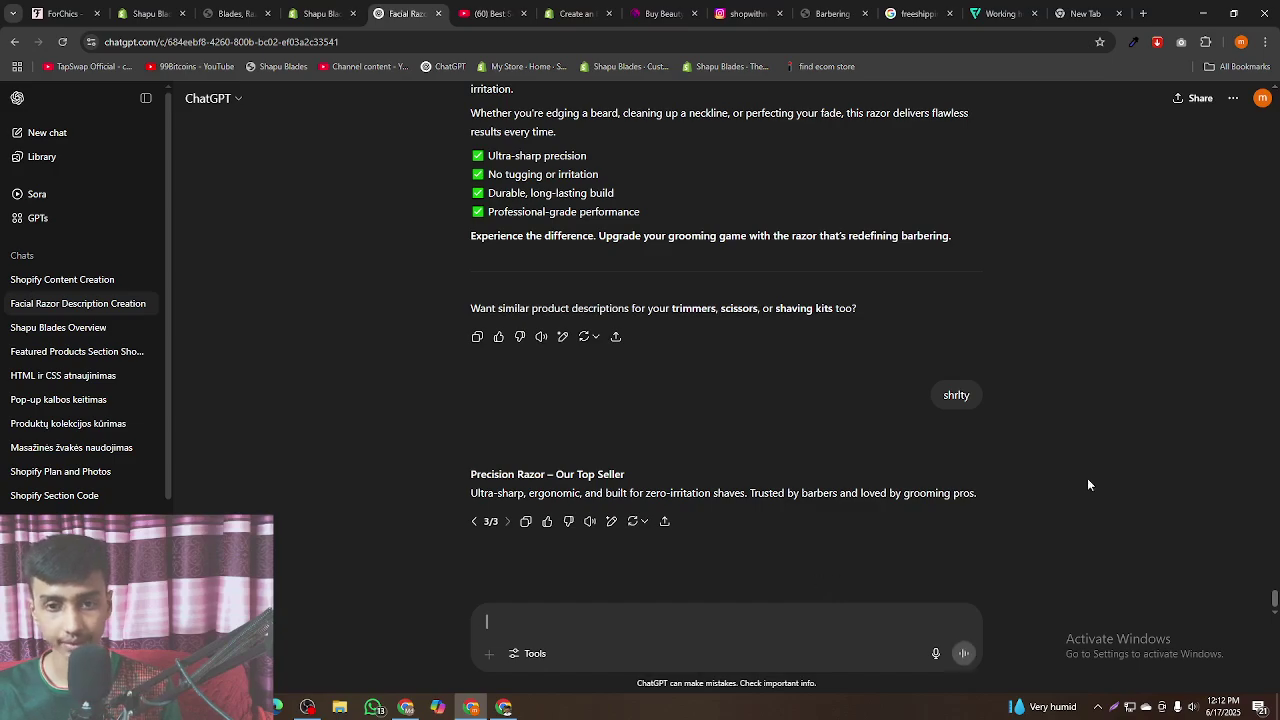
drag(1277, 604, 1273, 328)
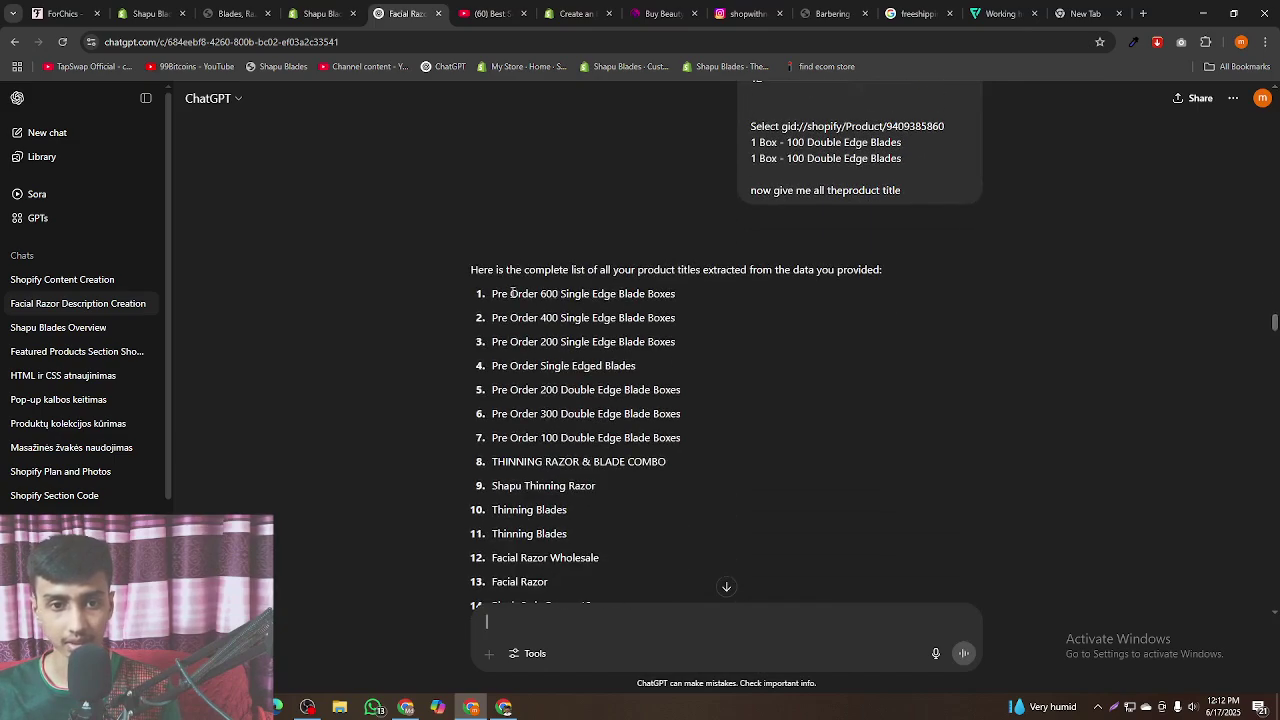
drag(494, 292, 554, 462)
click(504, 341)
mouse_move(487, 293)
mouse_down()
mouse_move(540, 429)
mouse_move(677, 320)
mouse_move(672, 360)
mouse_up()
scroll(540, 428, down, 7)
scroll(540, 429, down, 4)
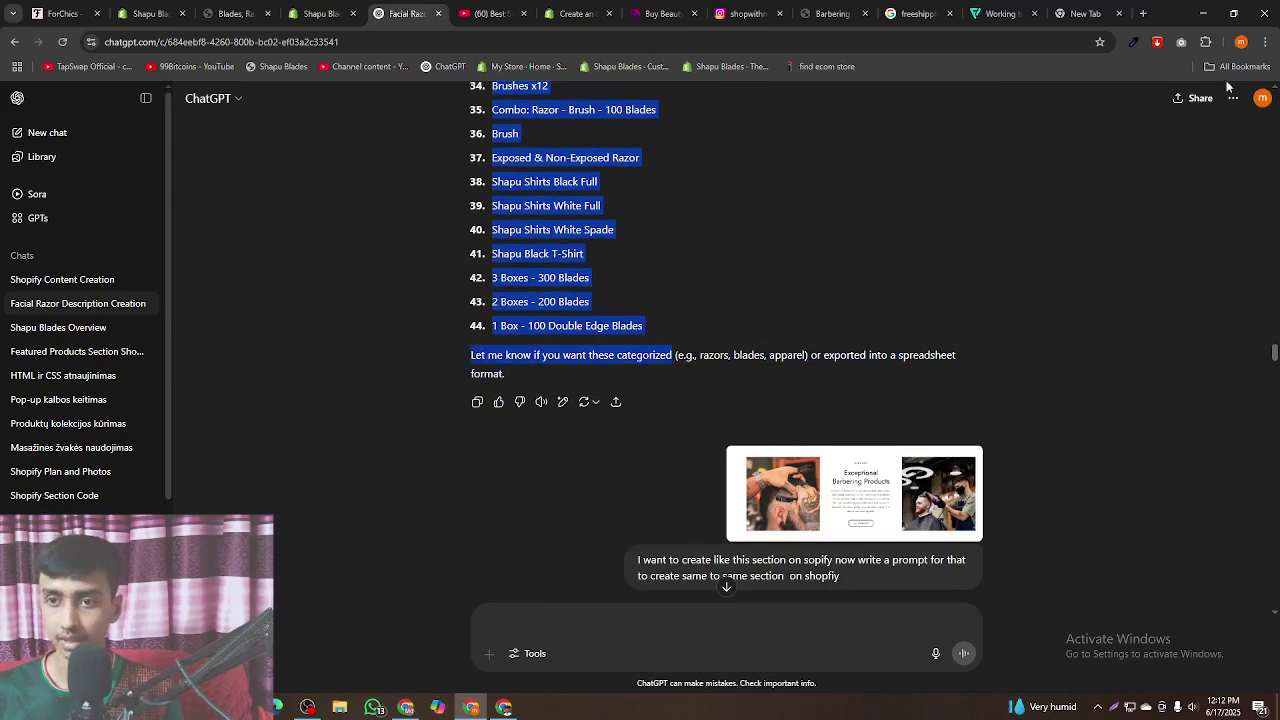
- Switch to the other Chrome profile and open a new ChatGPT conversation in a new tab
click(1241, 42)
click(1079, 357)
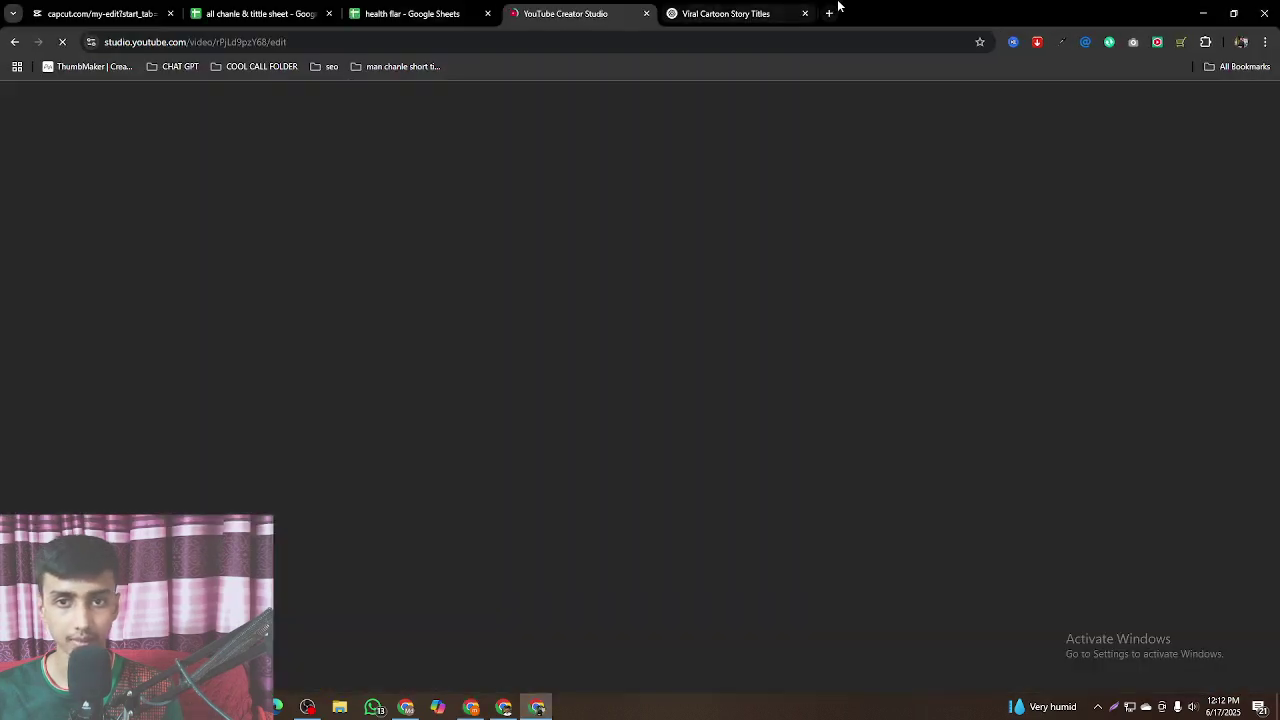
click(836, 12)
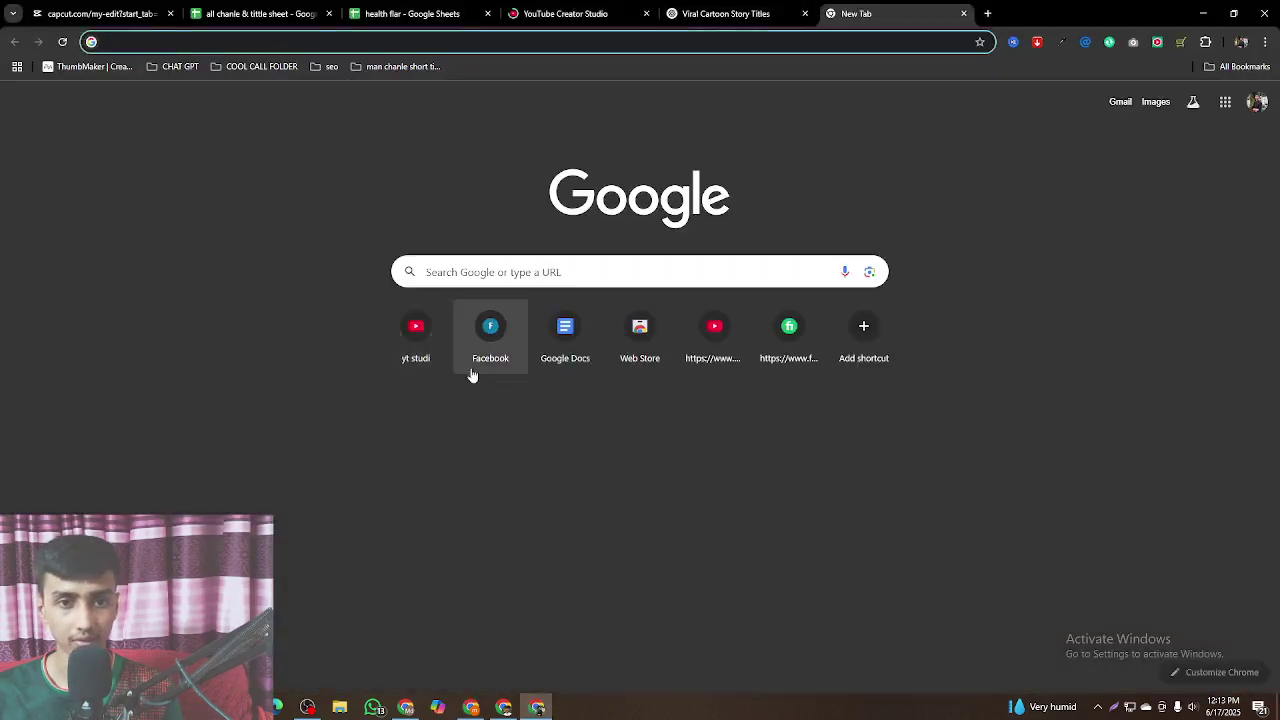
click(179, 72)
click(185, 175)
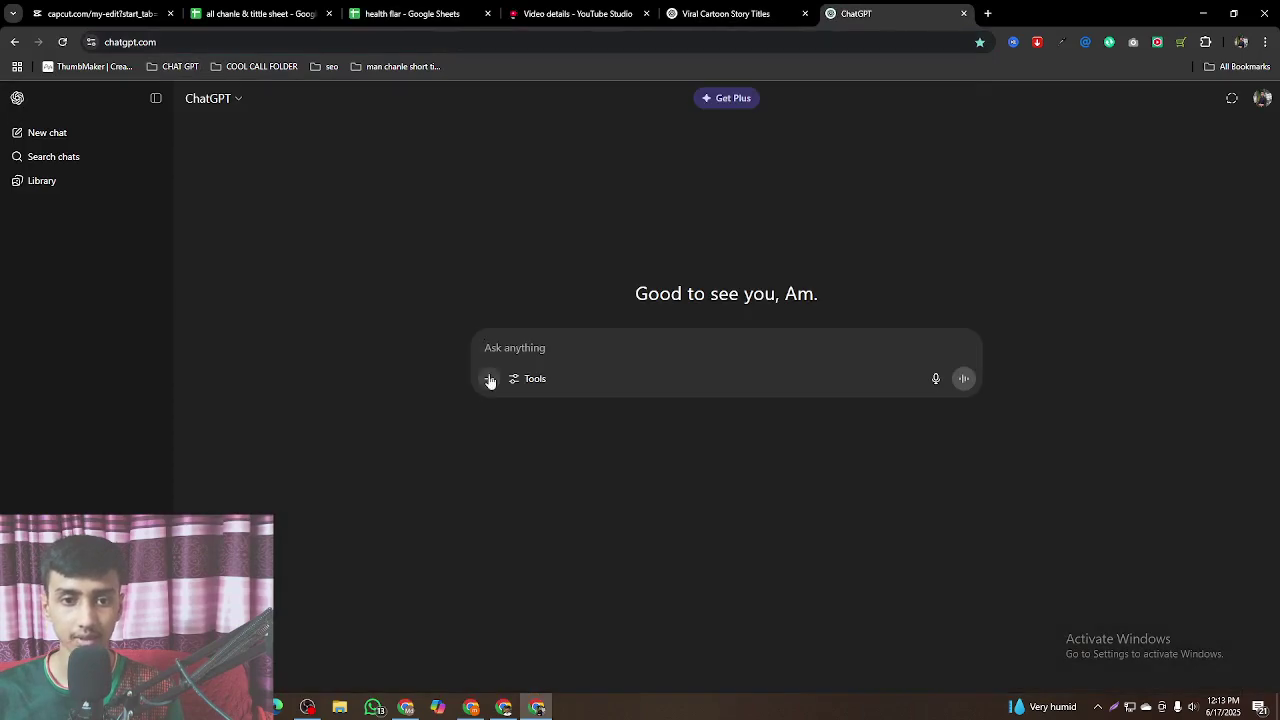
- Attach image 14 from the testimonial images folder in Downloads to the new ChatGPT prompt
click(489, 378)
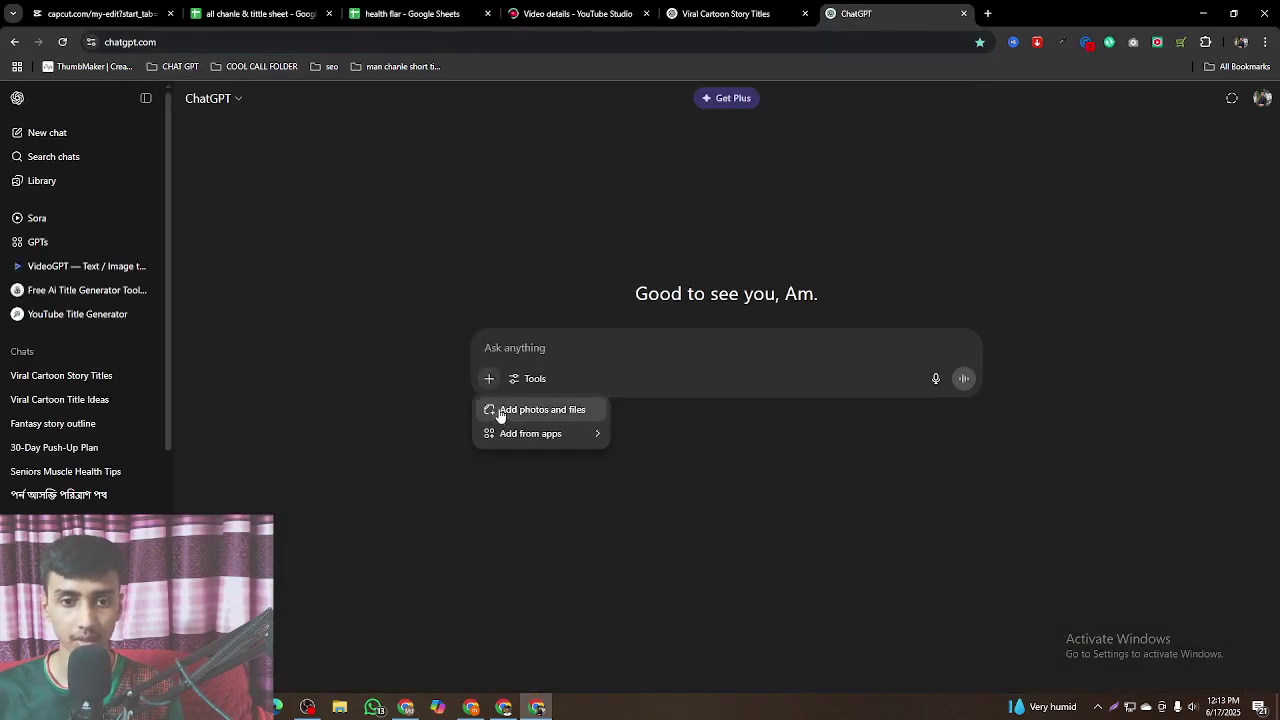
click(501, 412)
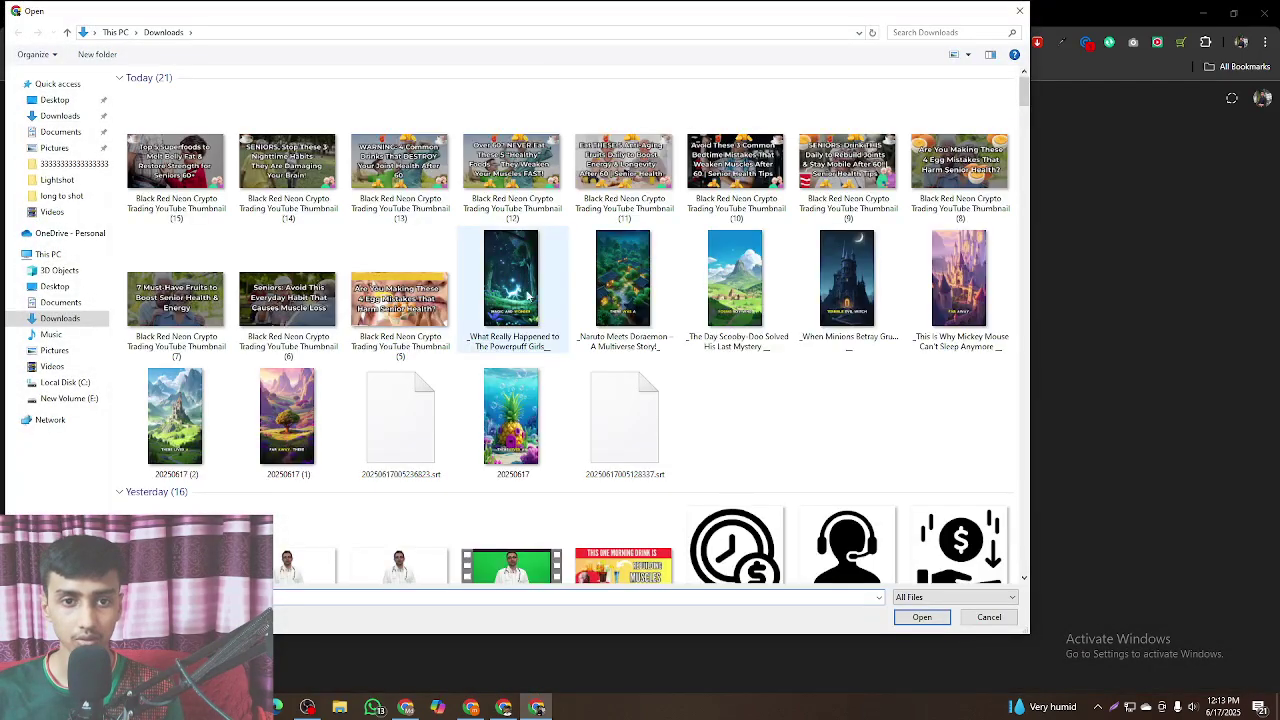
scroll(608, 430, down, 5)
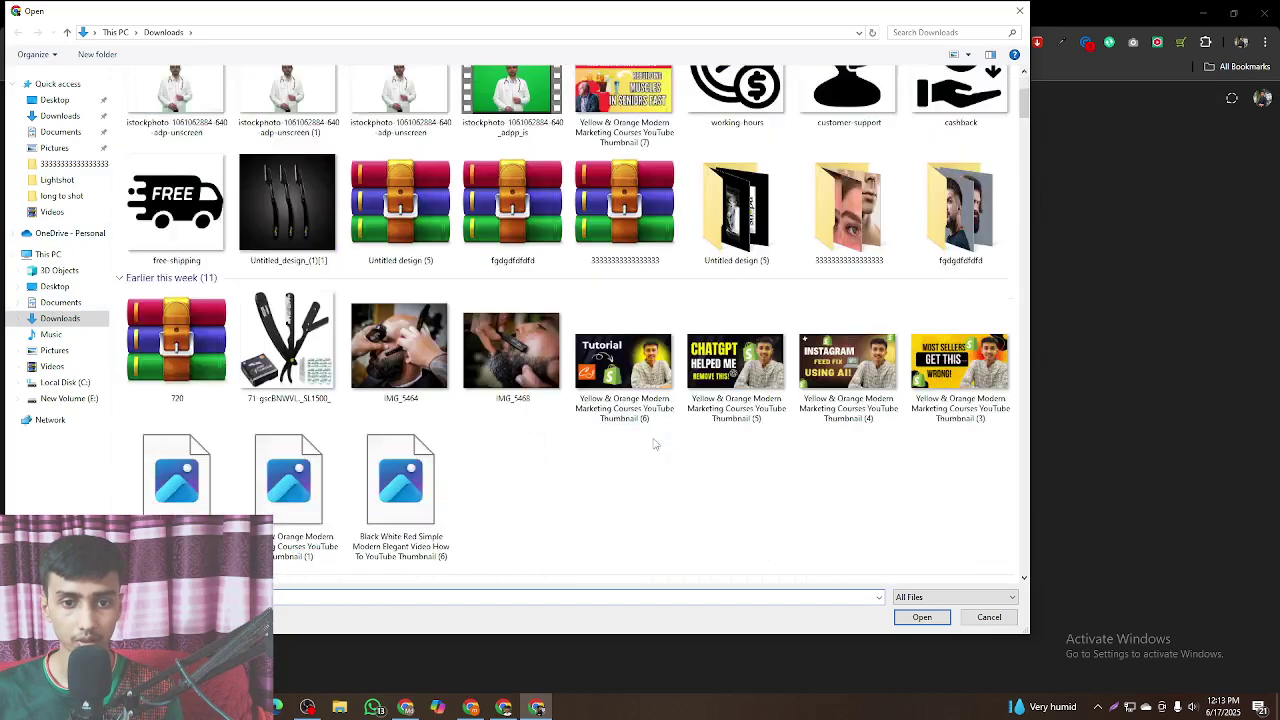
double_click(836, 234)
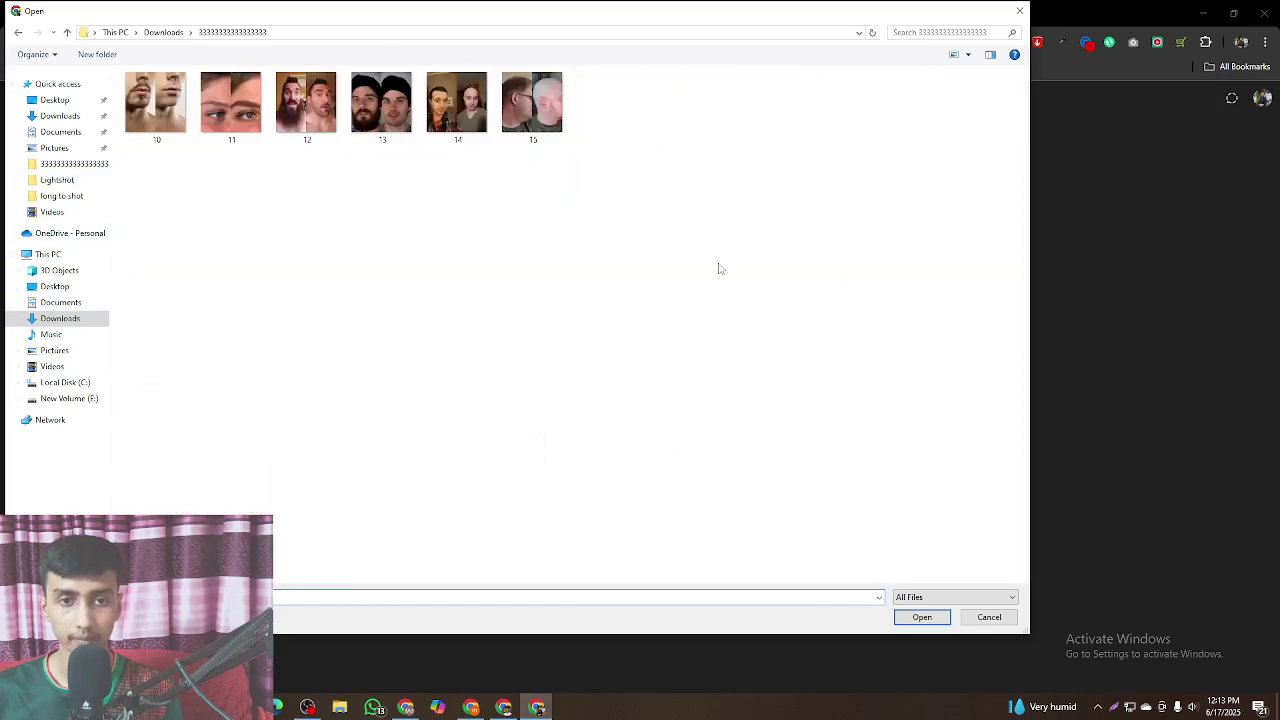
double_click(473, 133)
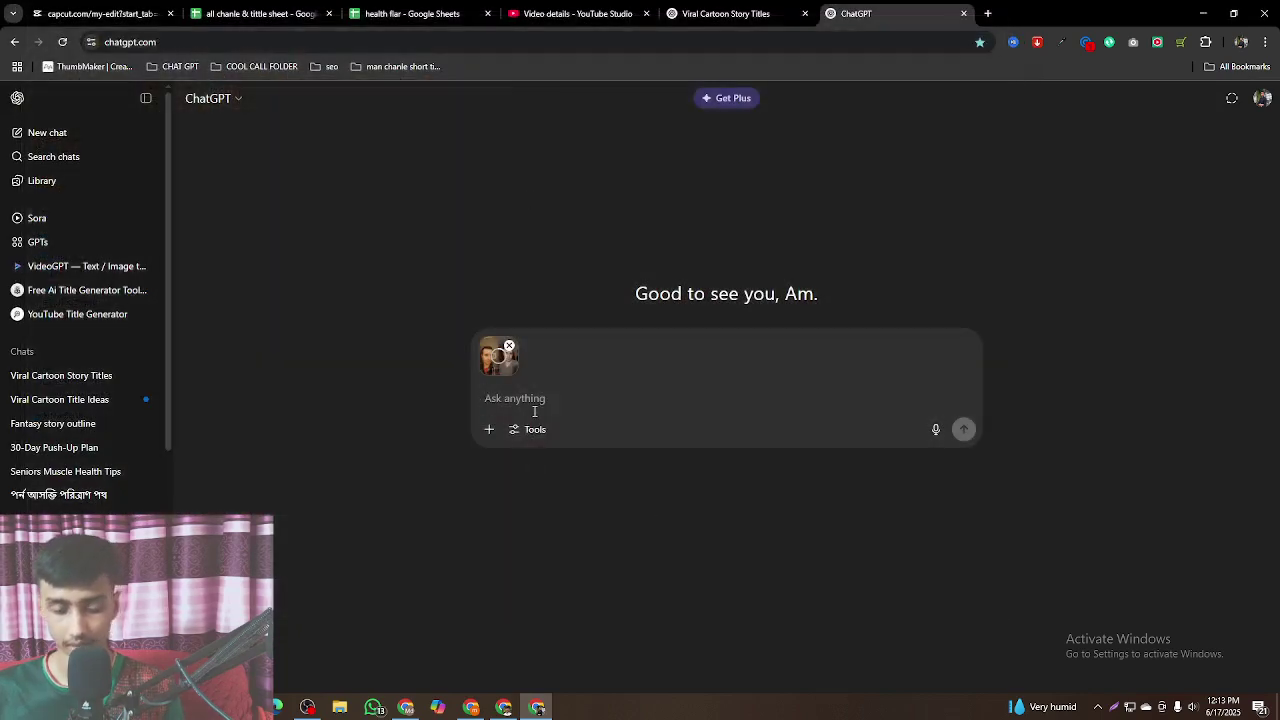
- Write the prompt "those are my product", insert the copied product titles, and add "now write a reviews base on the image"
text(those are)
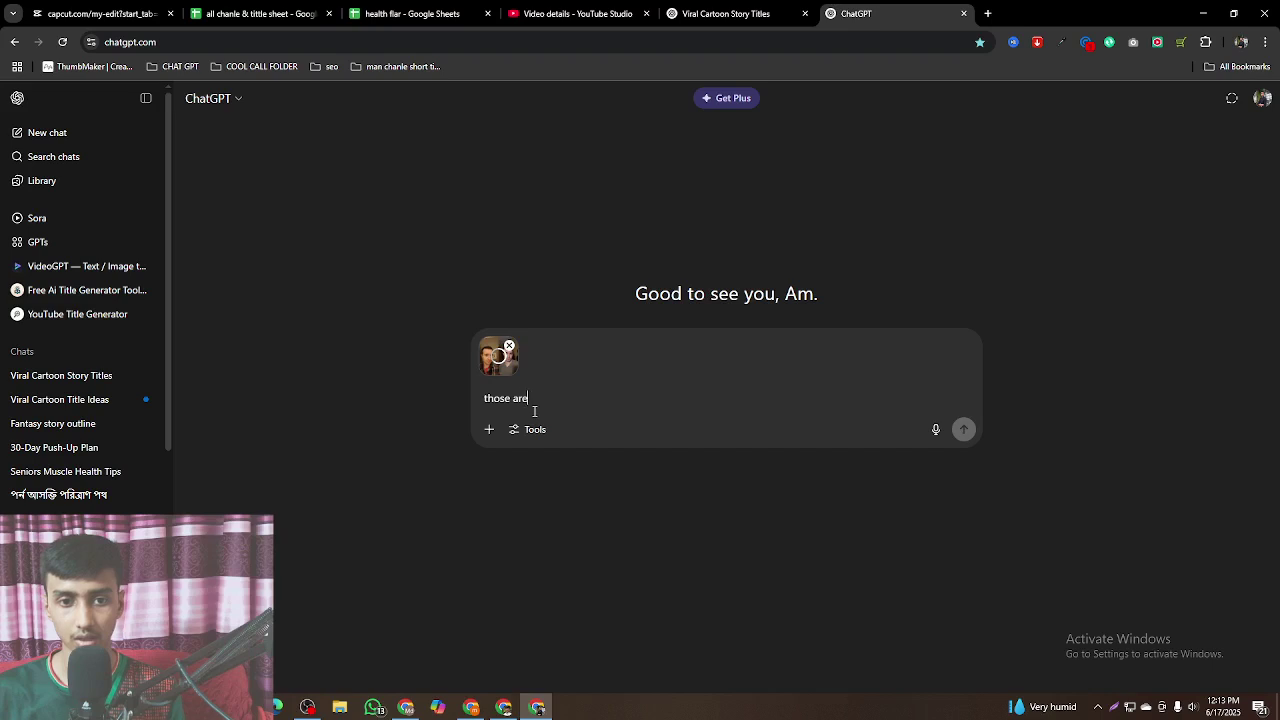
text( my prod)
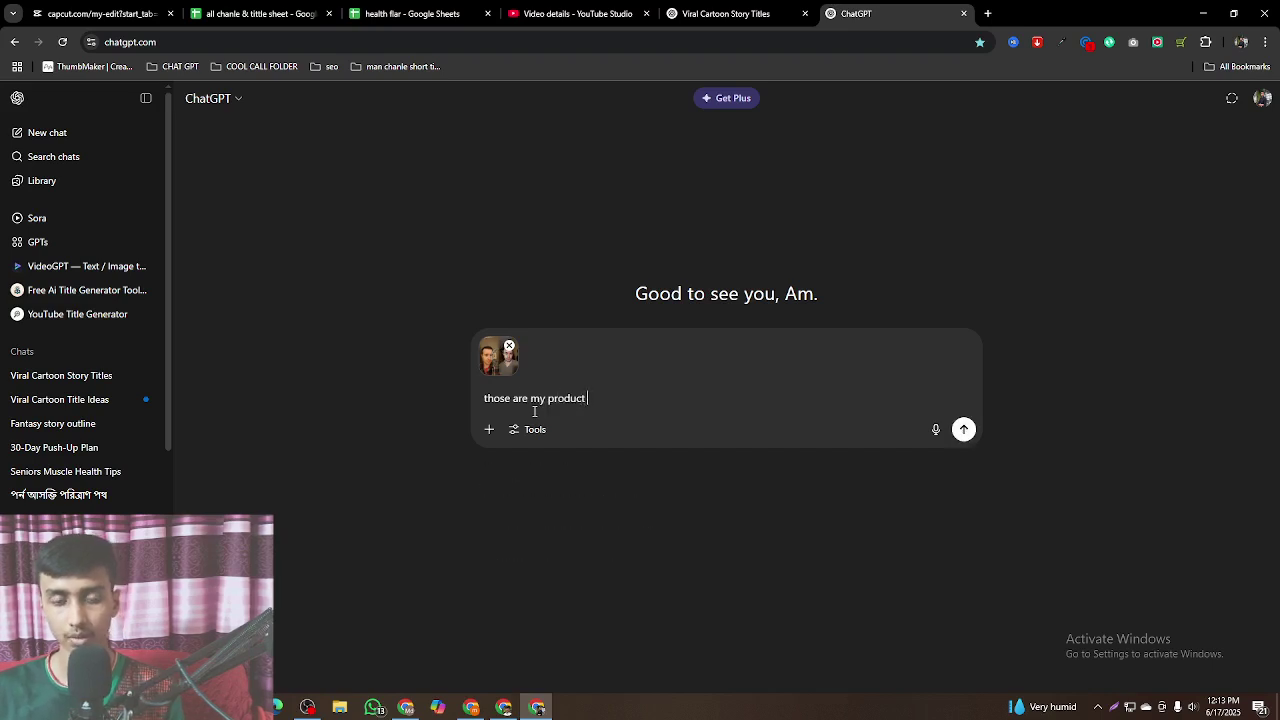
text(uct)
key(ctrl+v)
text(no)
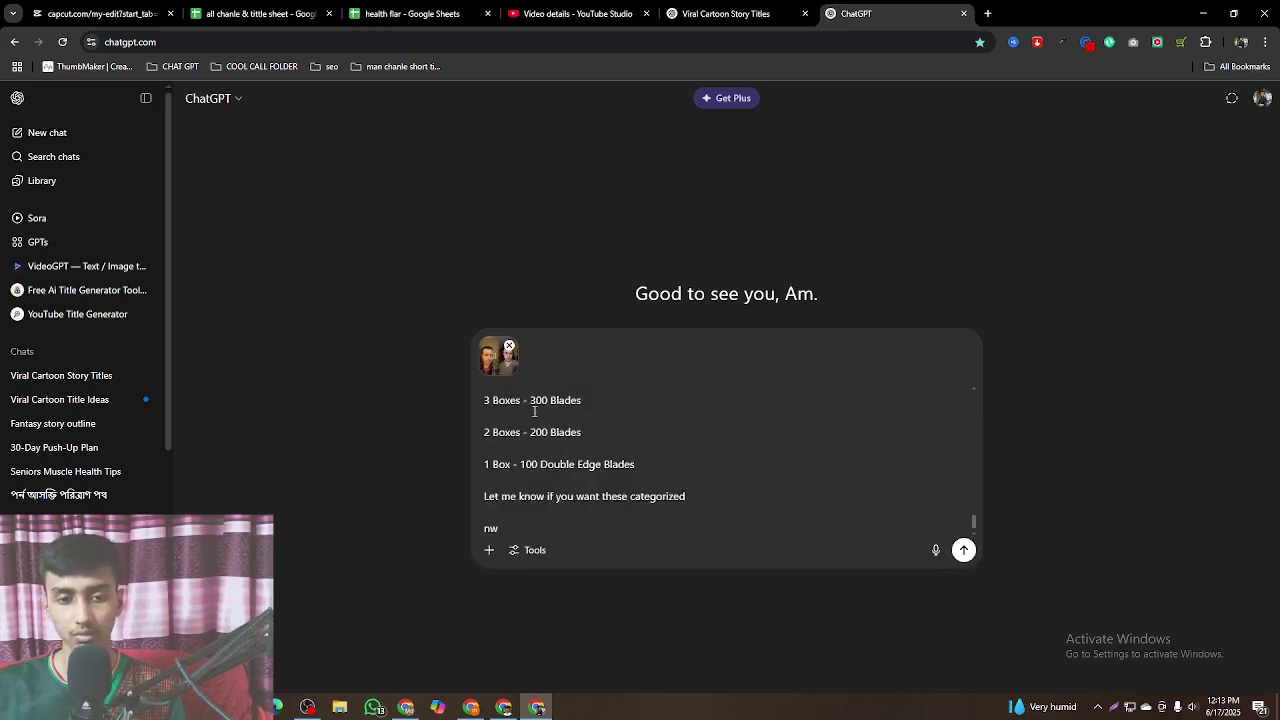
text(w write a reviews)
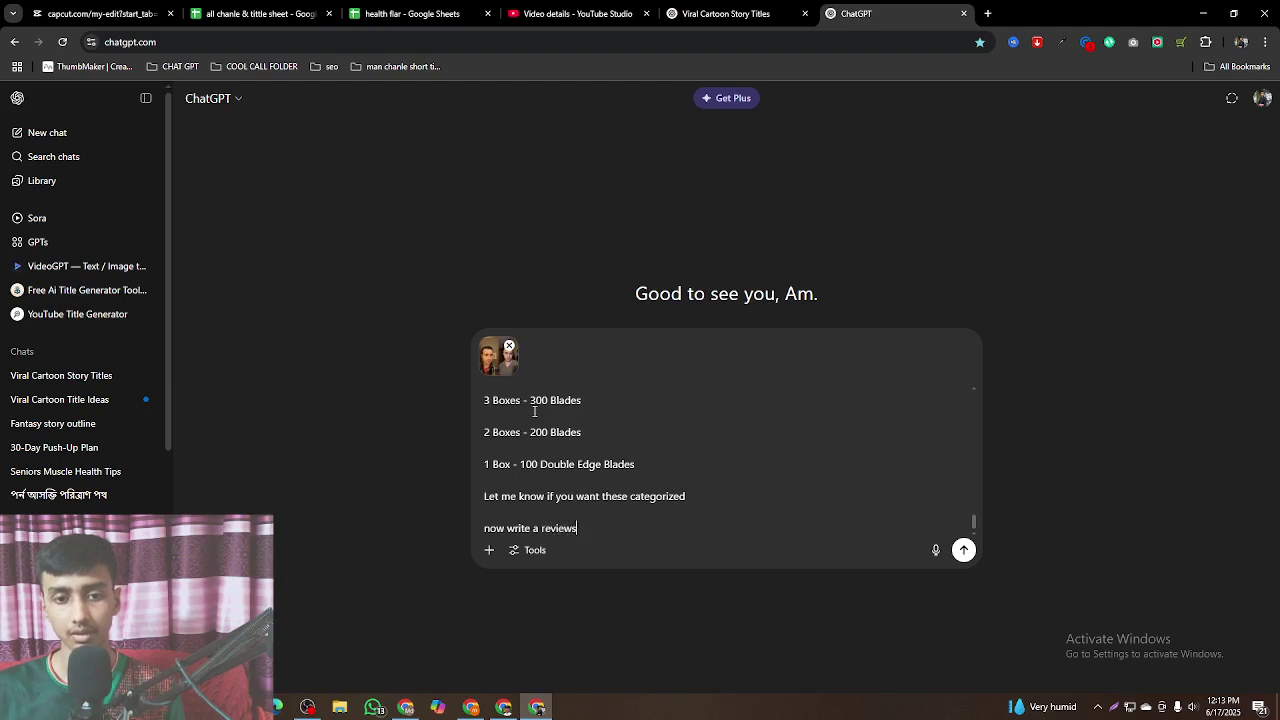
text(base on)
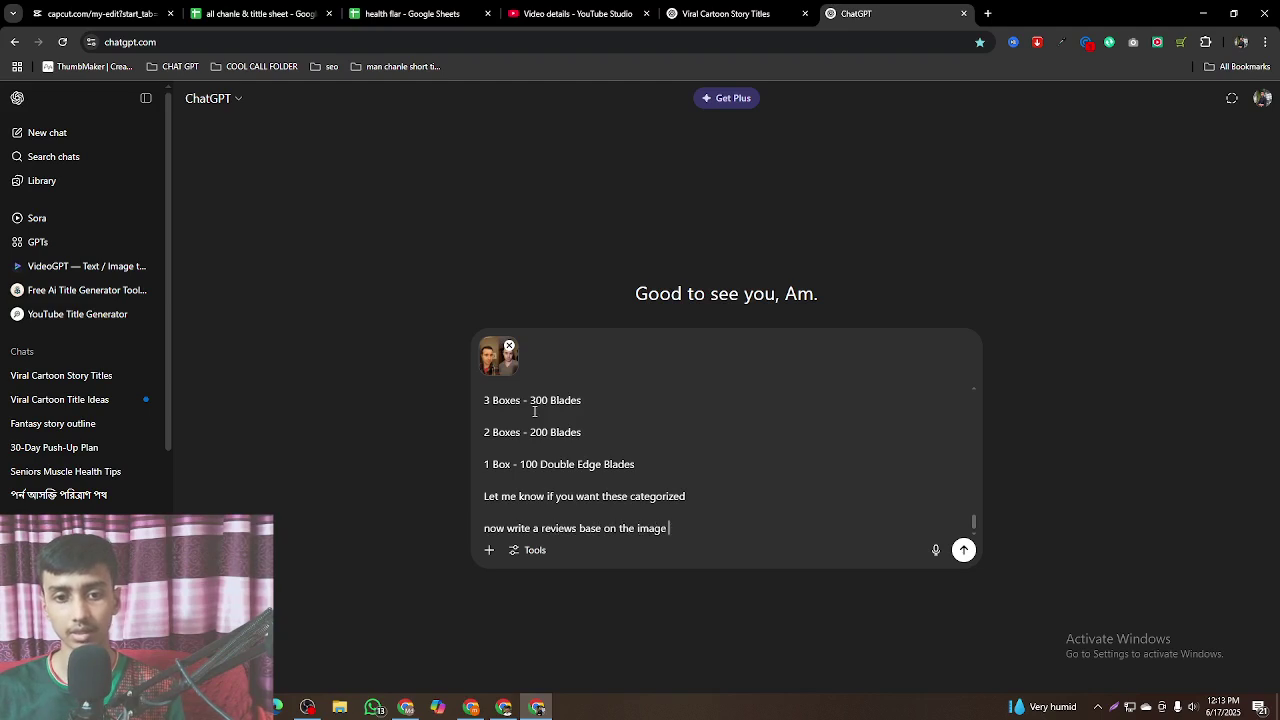
text( the image)
- Return to the Shopify Content Creation chat in the first profile and copy the full "From Wild to Wow" review with its name and heading
click(471, 707)
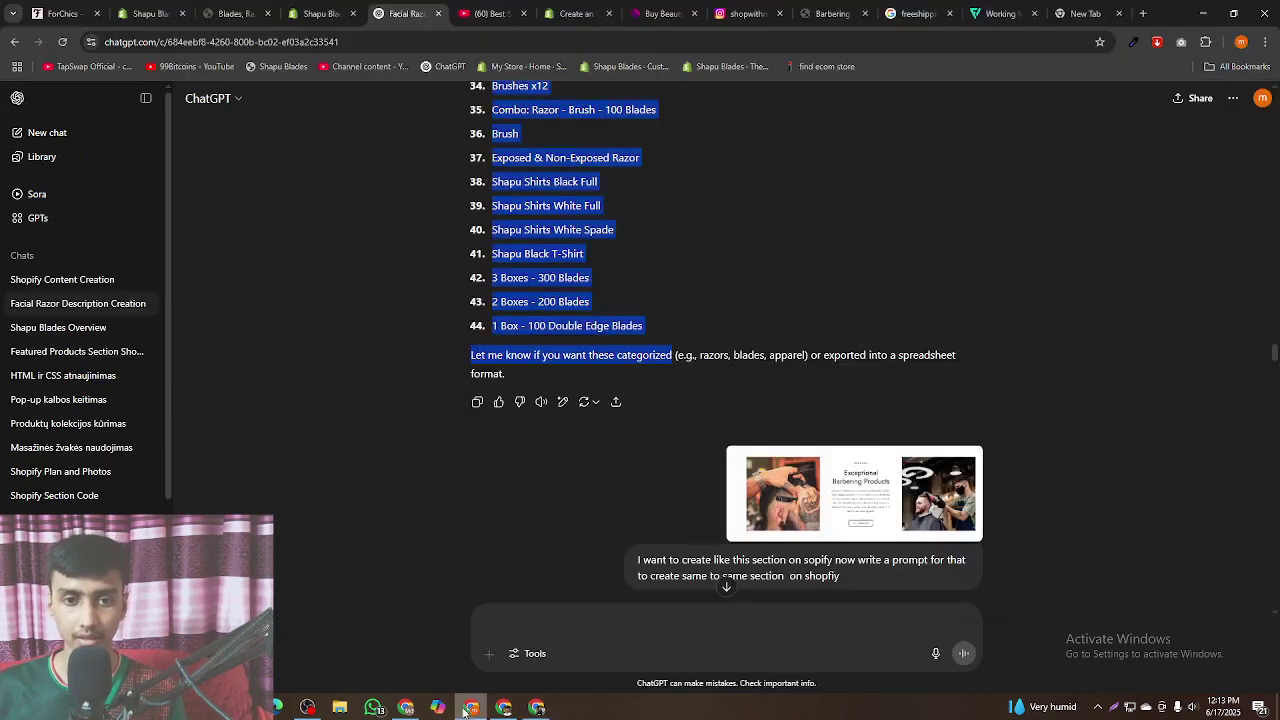
click(47, 284)
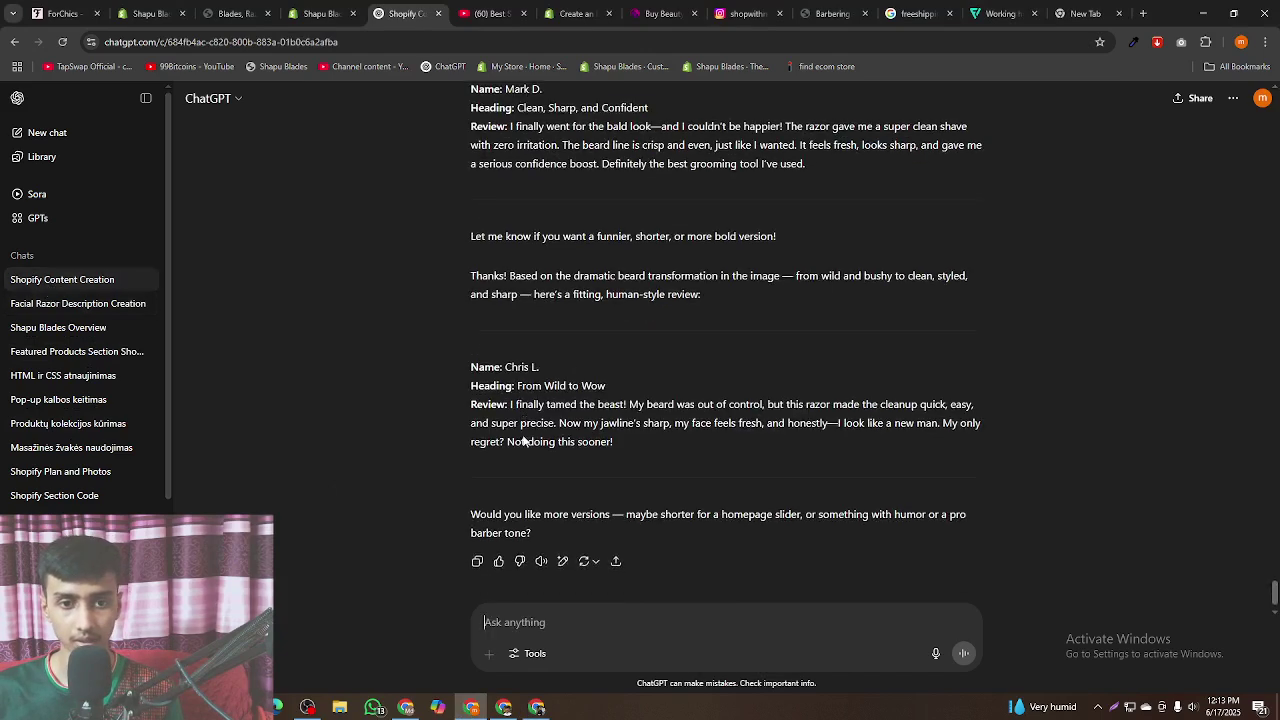
drag(468, 328, 614, 407)
key(ctrl+c)
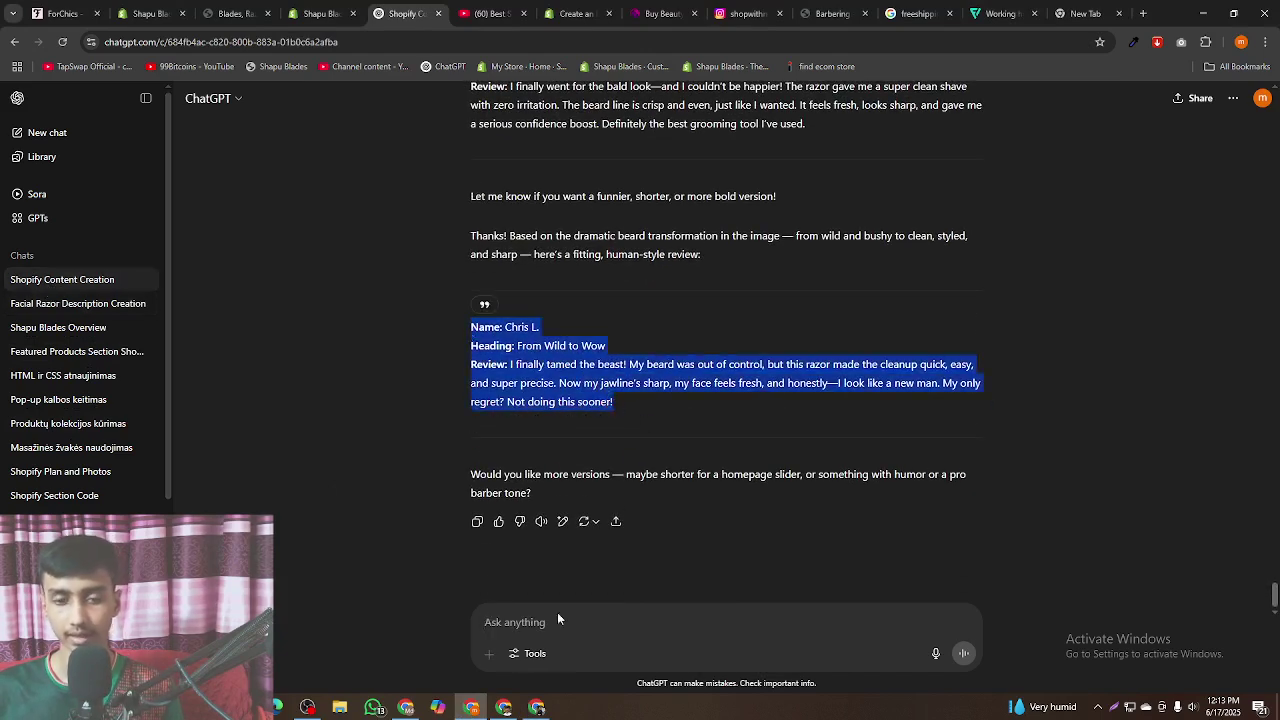
- In the other profile's prompt, add "the reviews style will be like that" with the copied sample review on a new line and send it
click(537, 707)
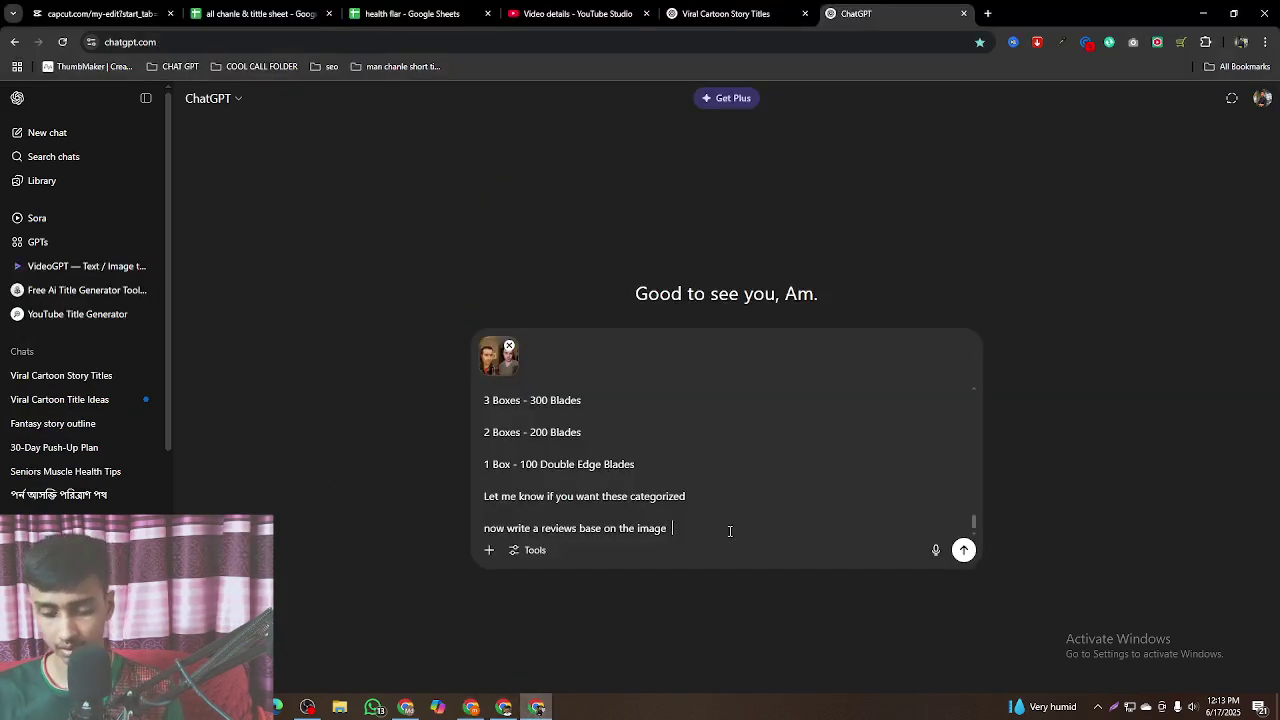
key(shift+Return)
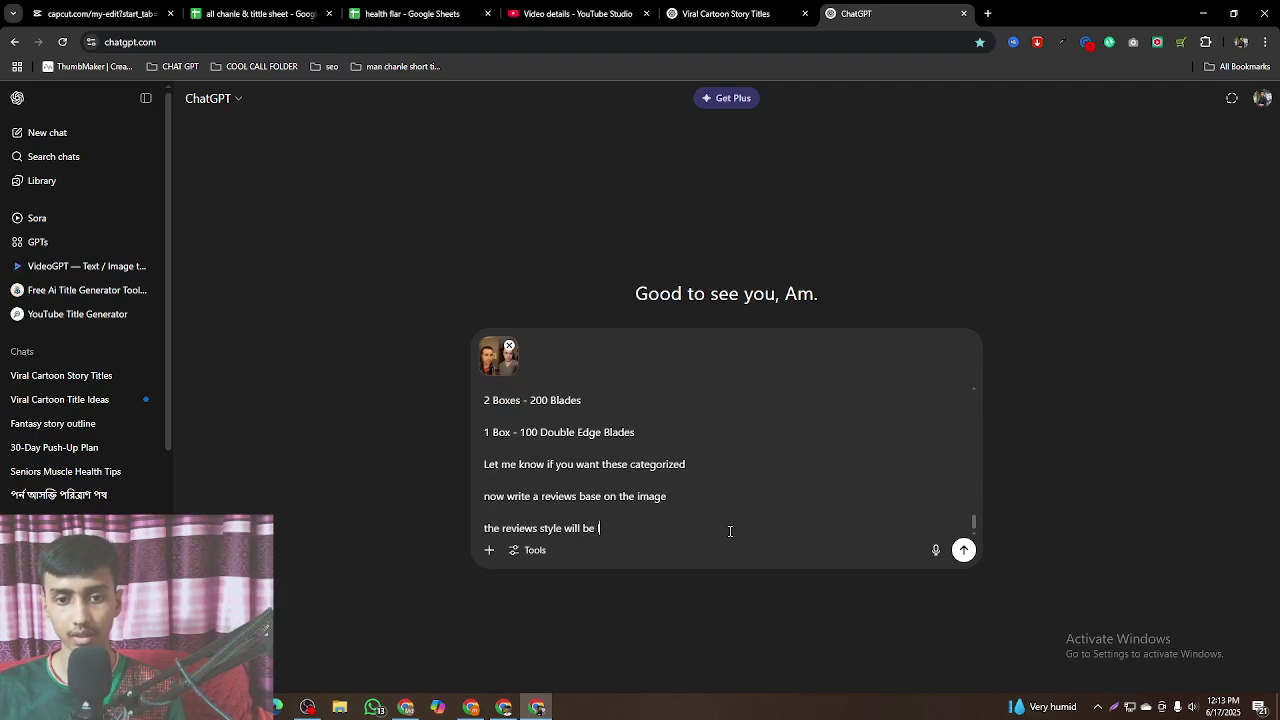
key(ctrl+v)
key(Return)
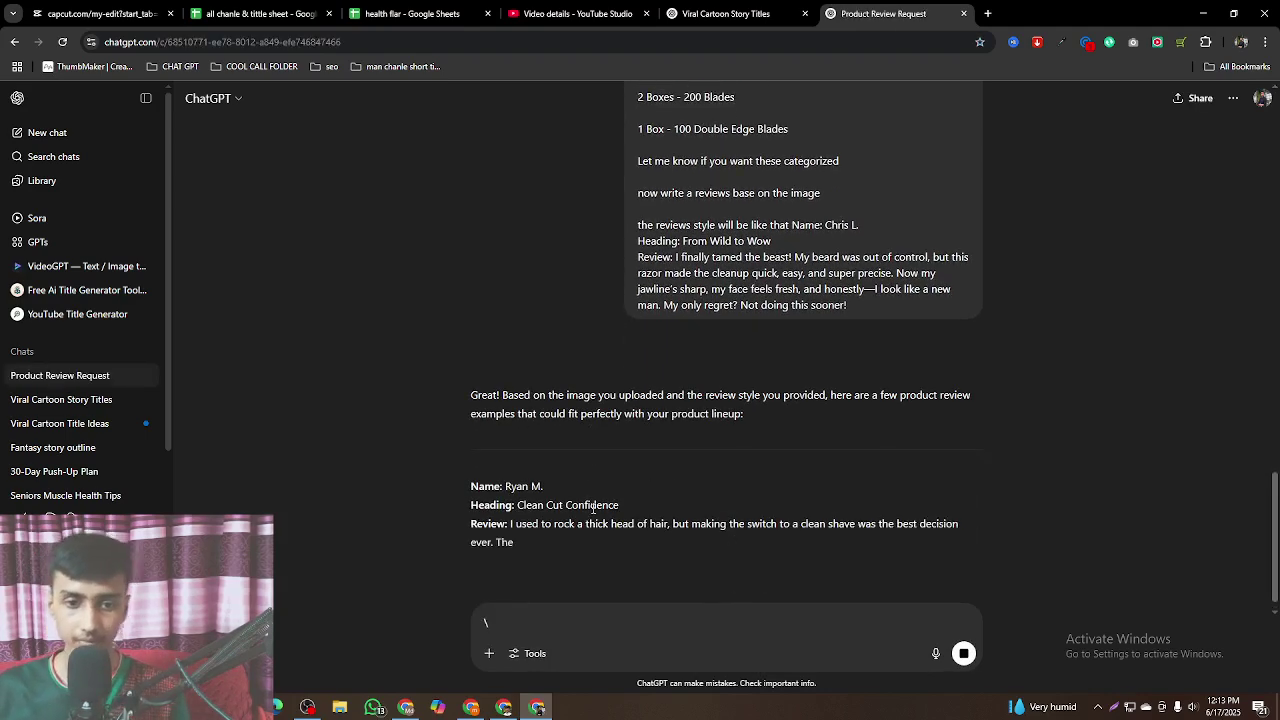
- Copy the reviewer's name from the first generated review into the author field of the testimonial that uses image 14
drag(506, 486, 550, 486)
key(ctrl+c)
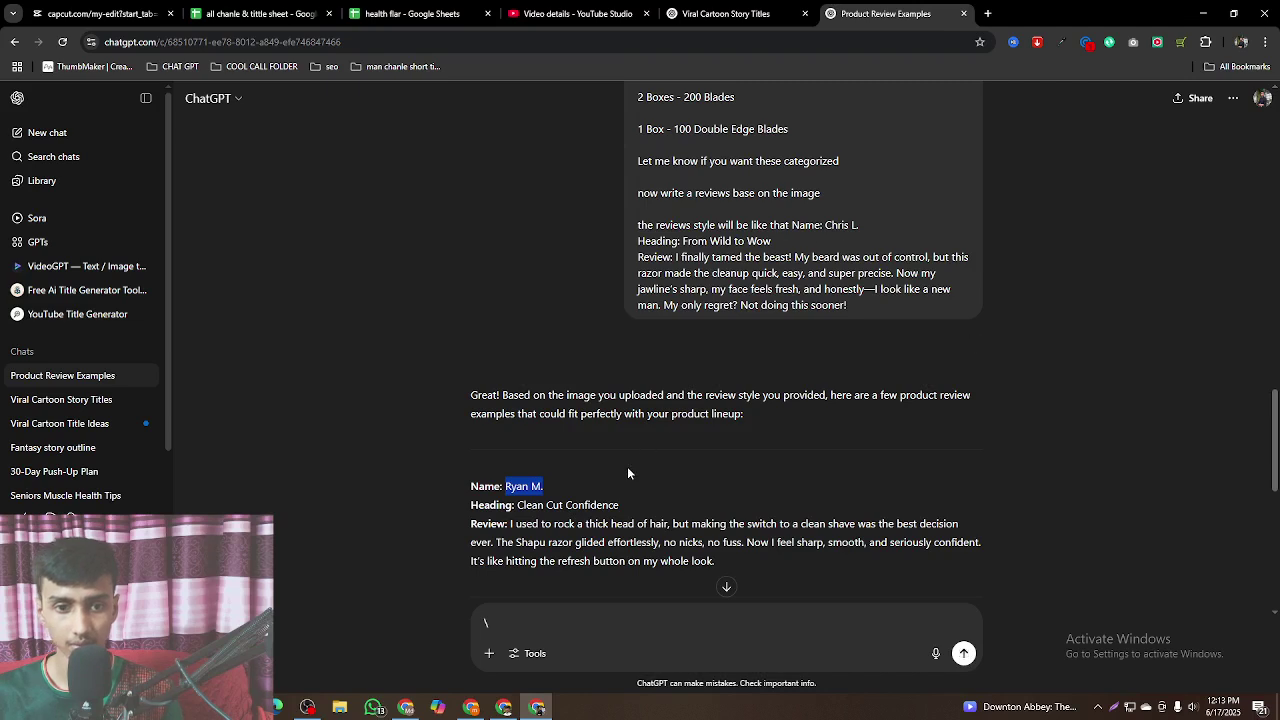
click(535, 708)
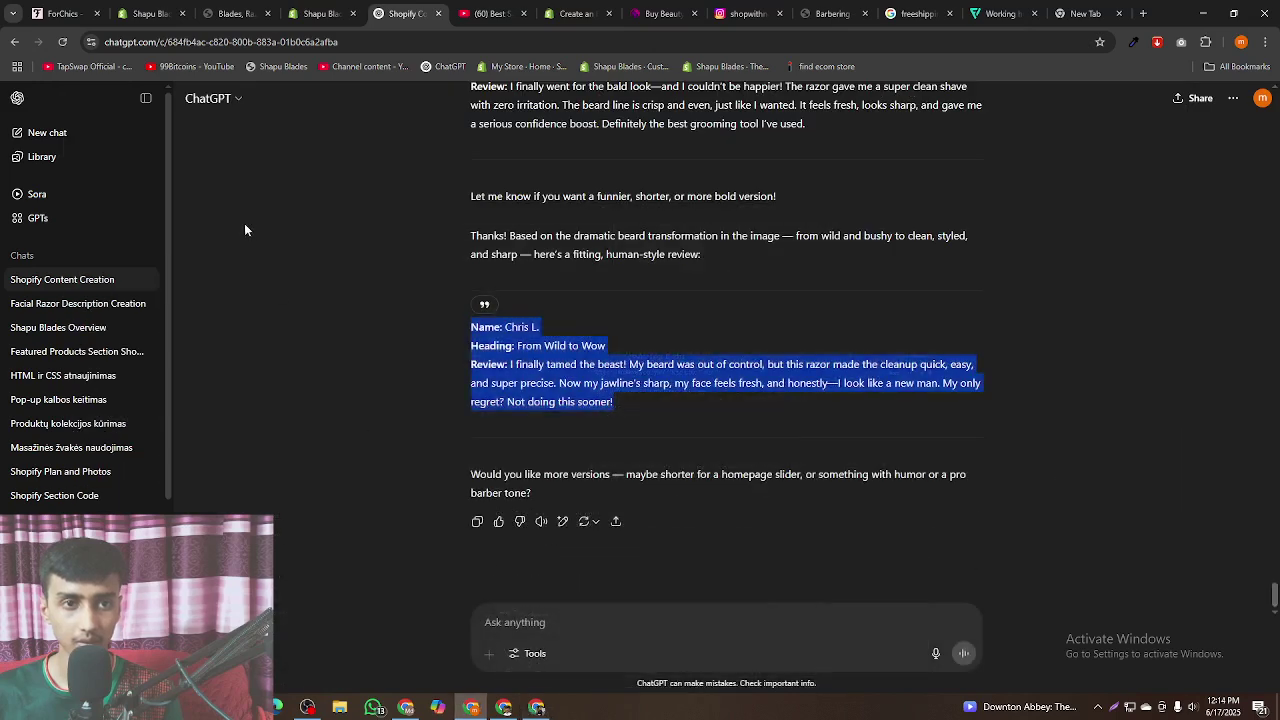
click(150, 13)
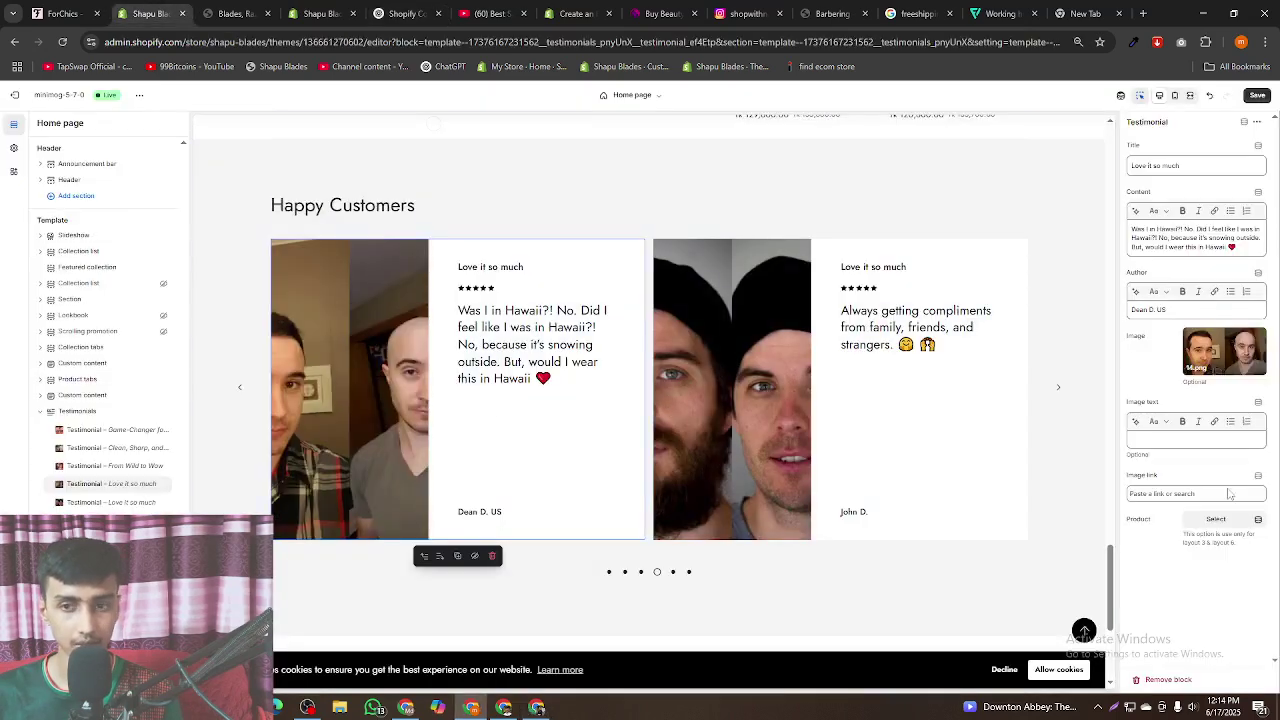
triple_click(1180, 308)
key(ctrl+v)
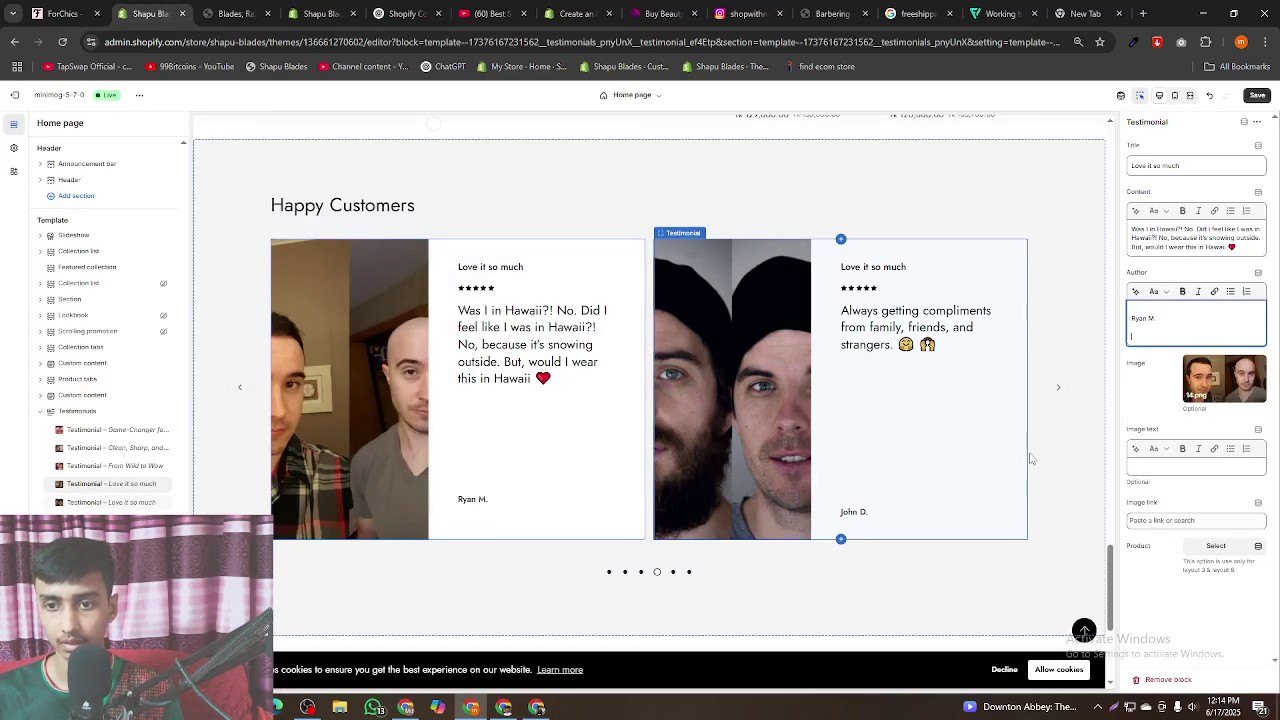
key(BackSpace)
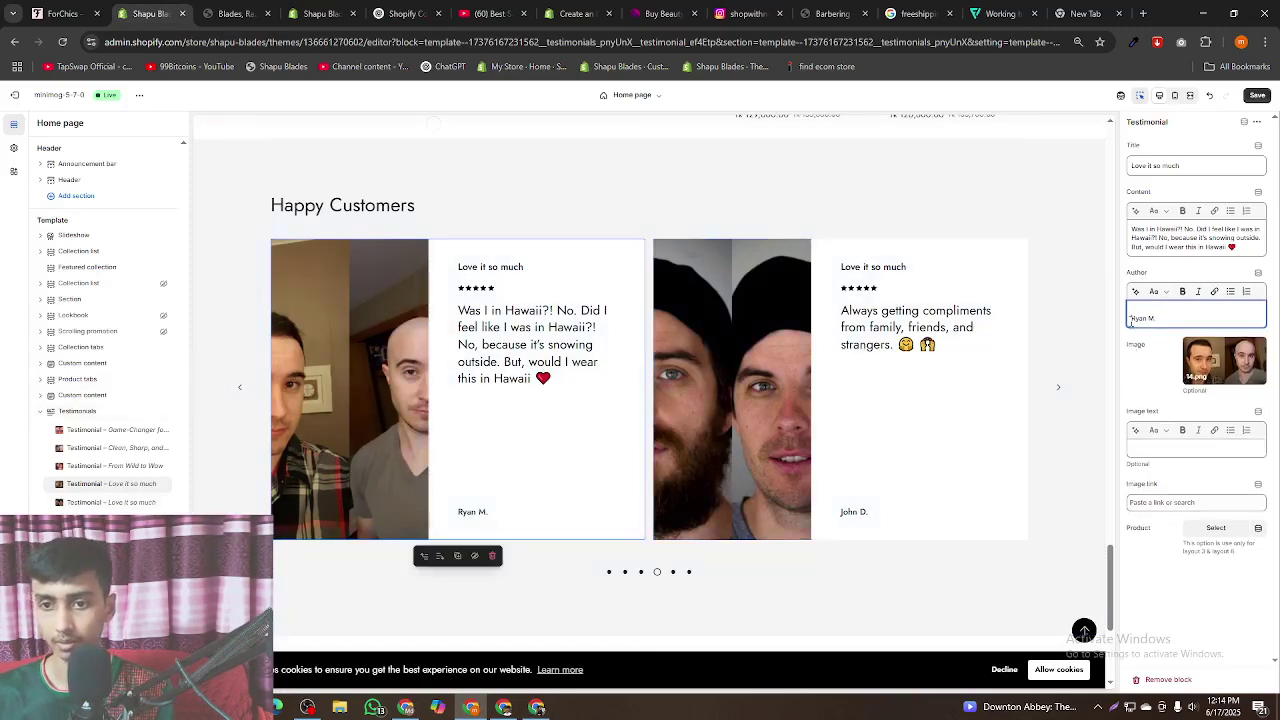
- Copy the heading "Clean Cut Confidence" and its review text from the ChatGPT reply, then return to the Shopify theme editor
click(537, 707)
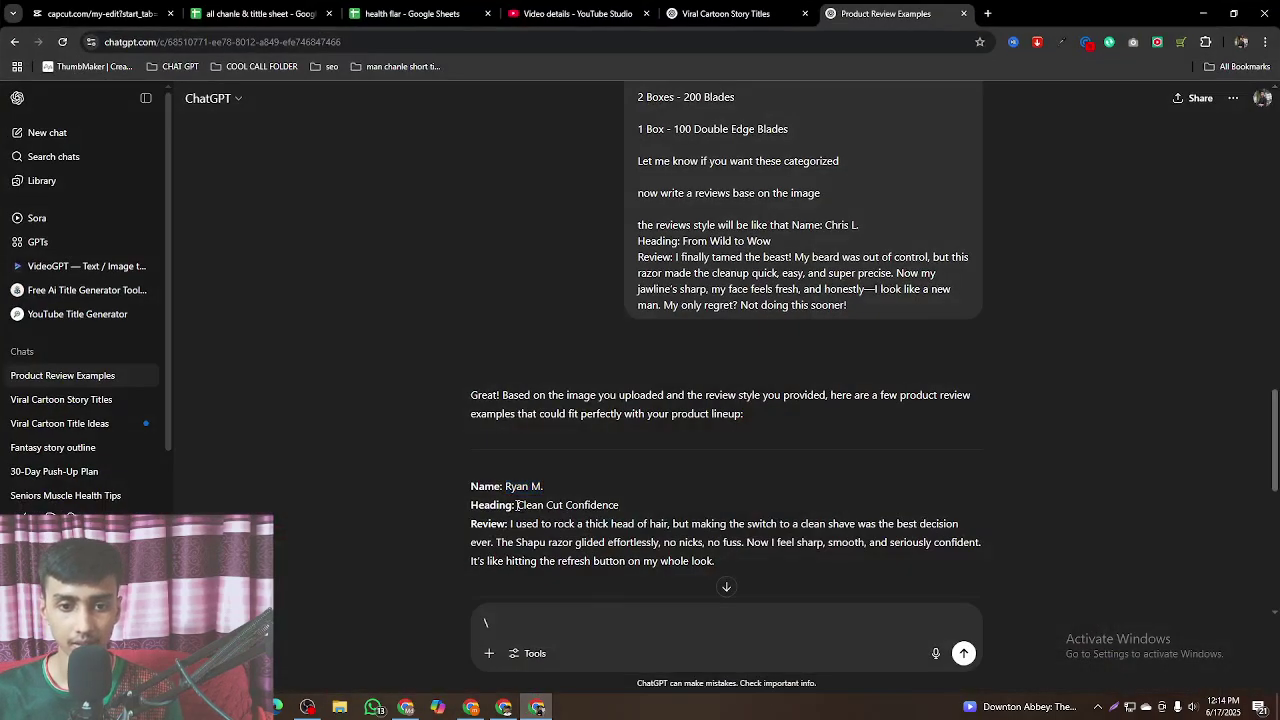
drag(517, 505, 656, 508)
drag(511, 522, 716, 561)
key(ctrl+c)
click(1208, 10)
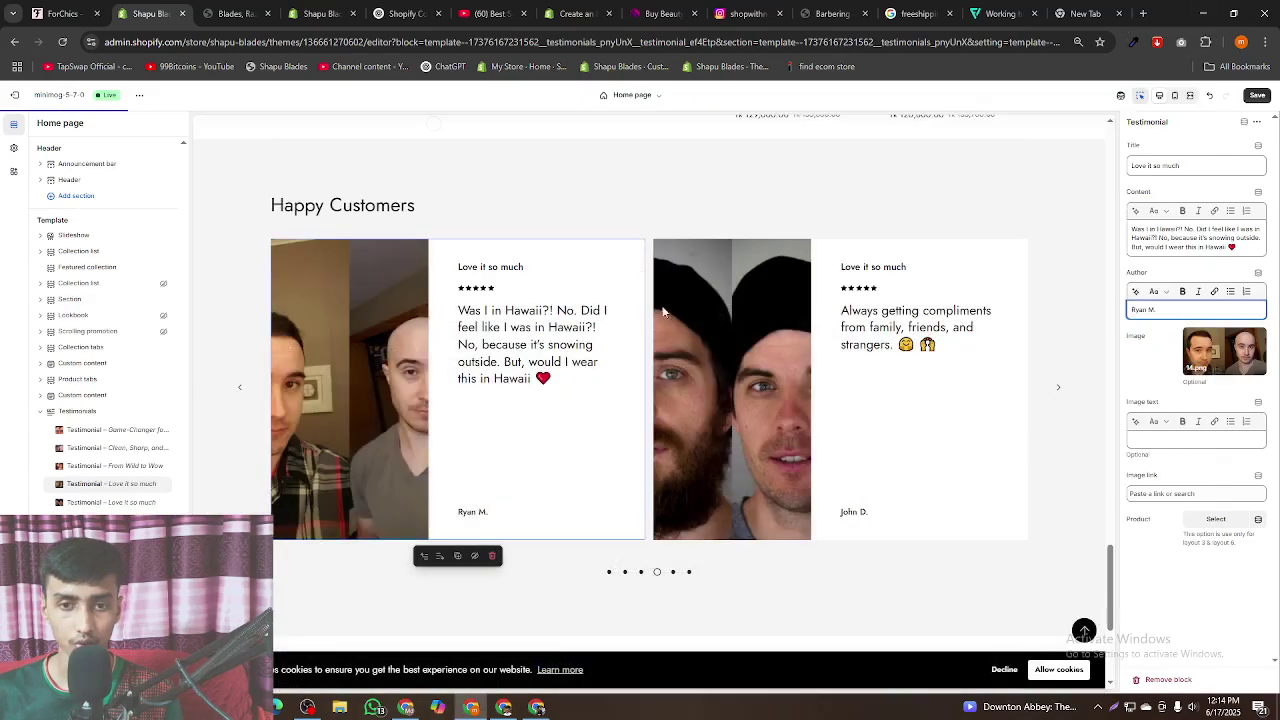
click(1180, 238)
key(ctrl+a)
key(ctrl+v)
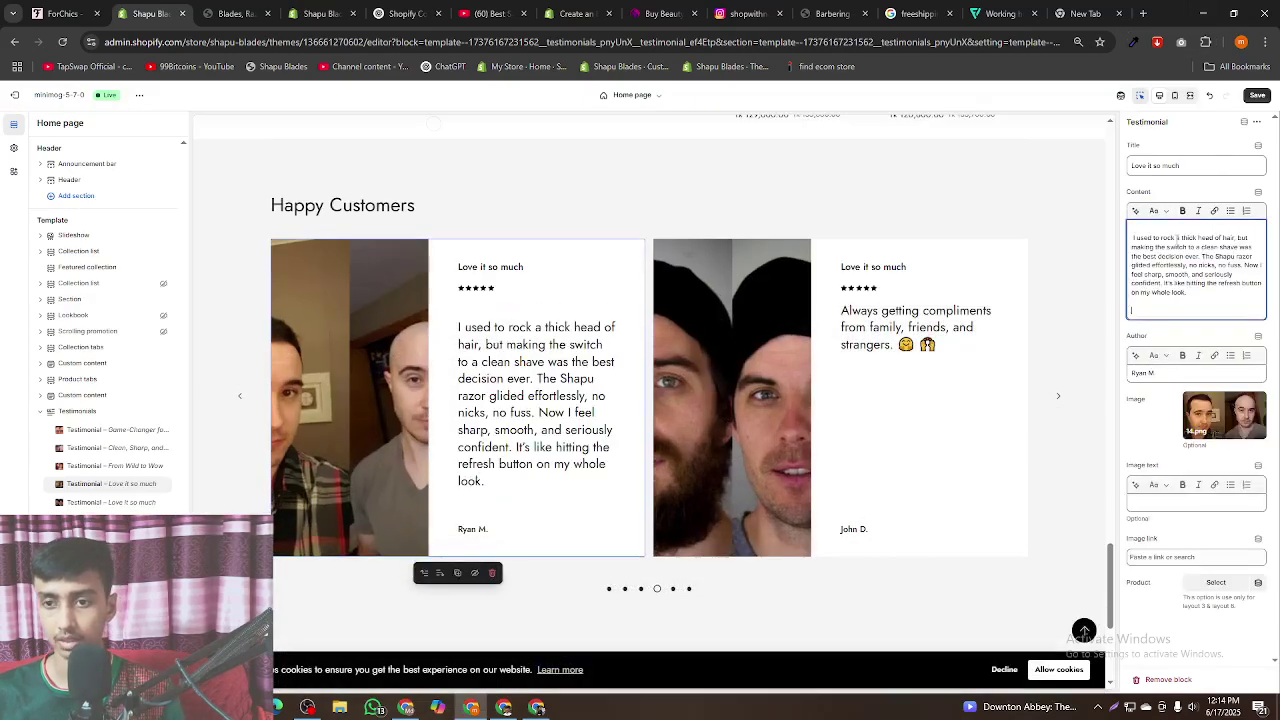
key(ctrl+z)
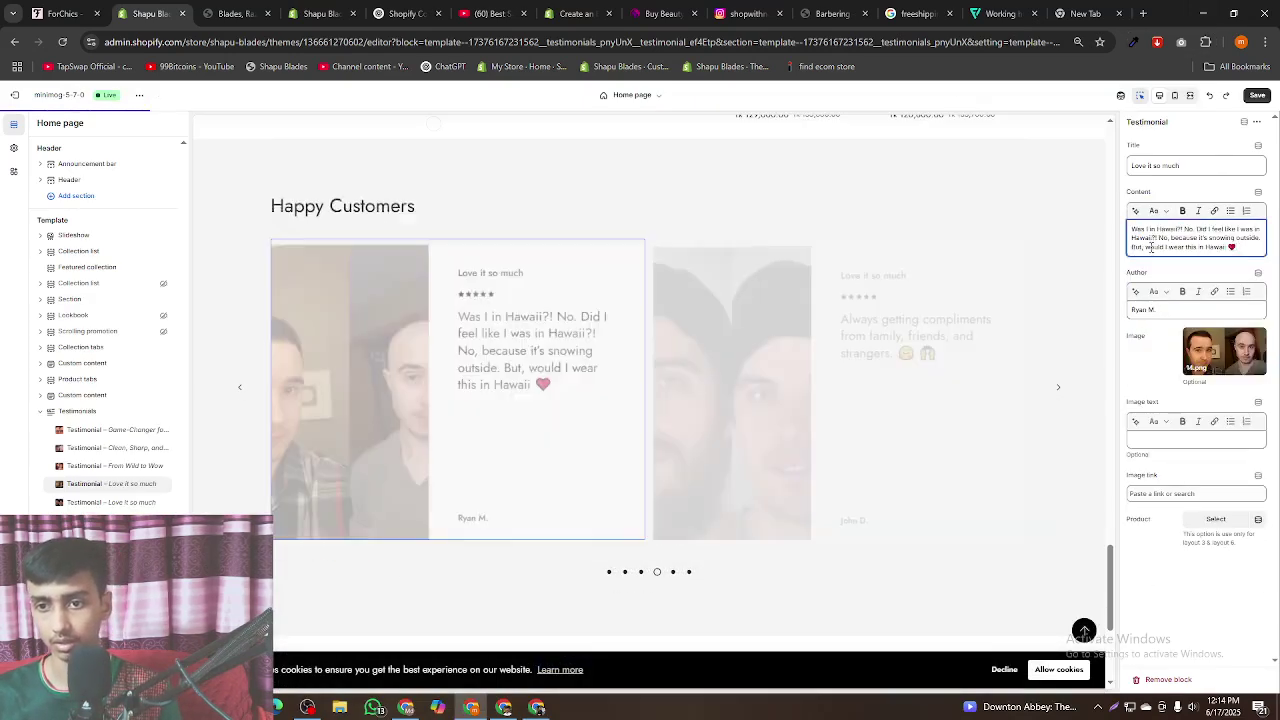
- Replace the testimonial's content with the copied "I used to rock a thick head of hair" review and remove stray blank lines from content and author
key(ctrl+a)
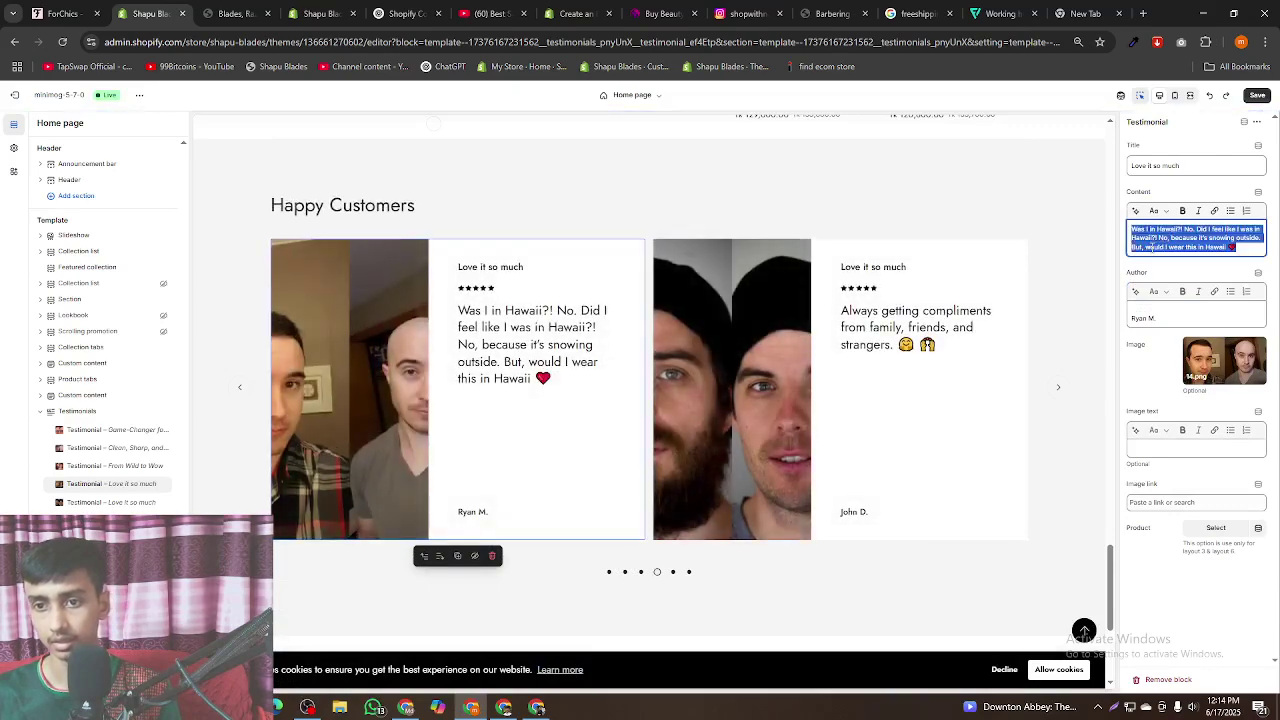
key(ctrl+v)
key(BackSpace)
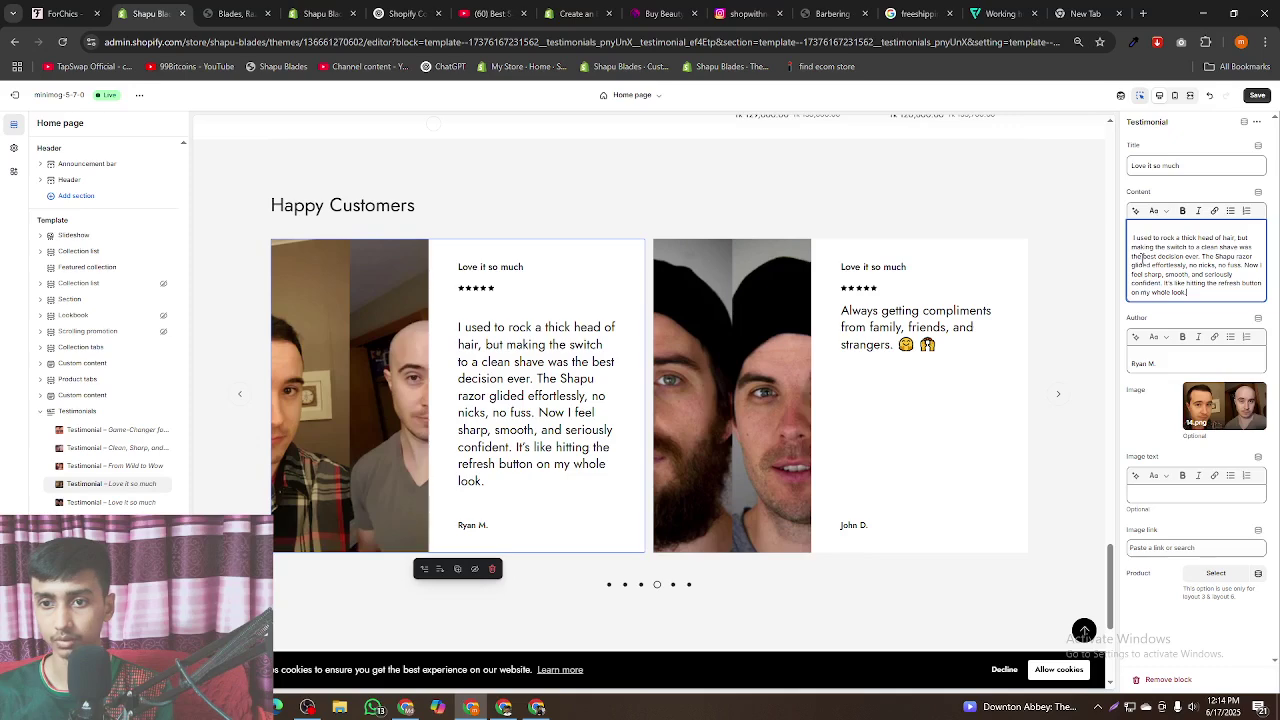
click(1137, 240)
key(BackSpace)
key(Delete)
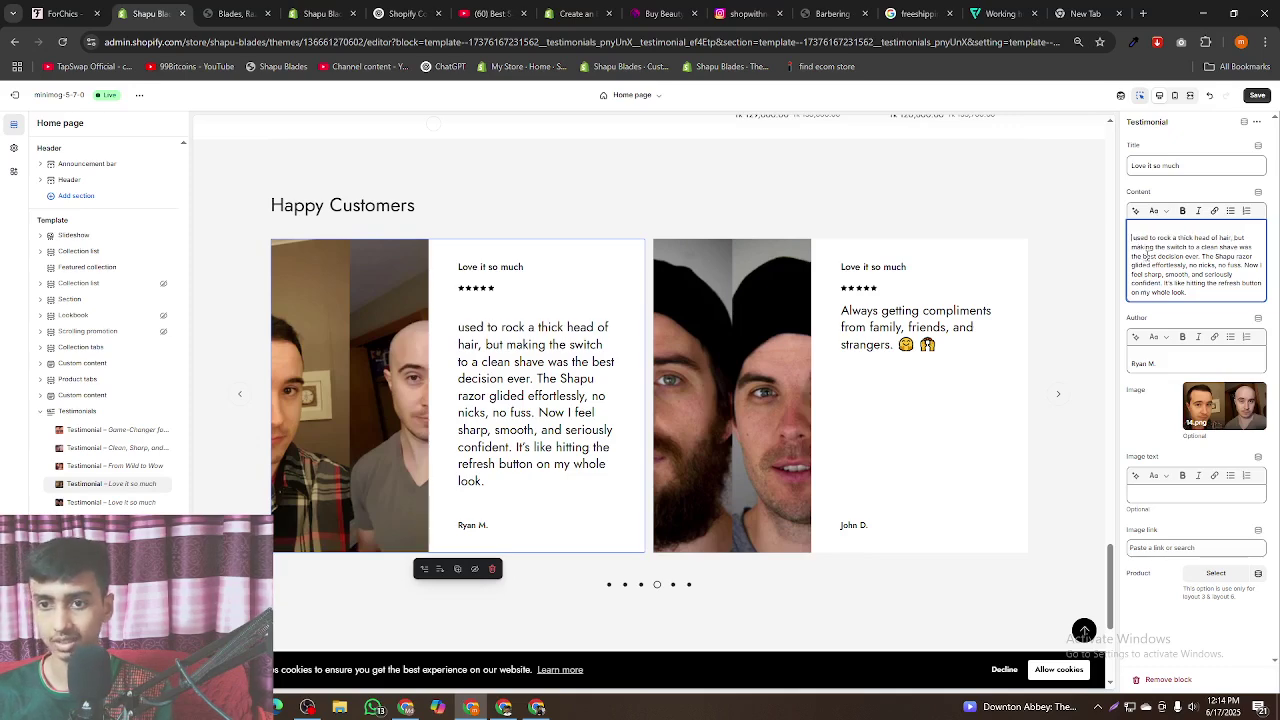
text(I)
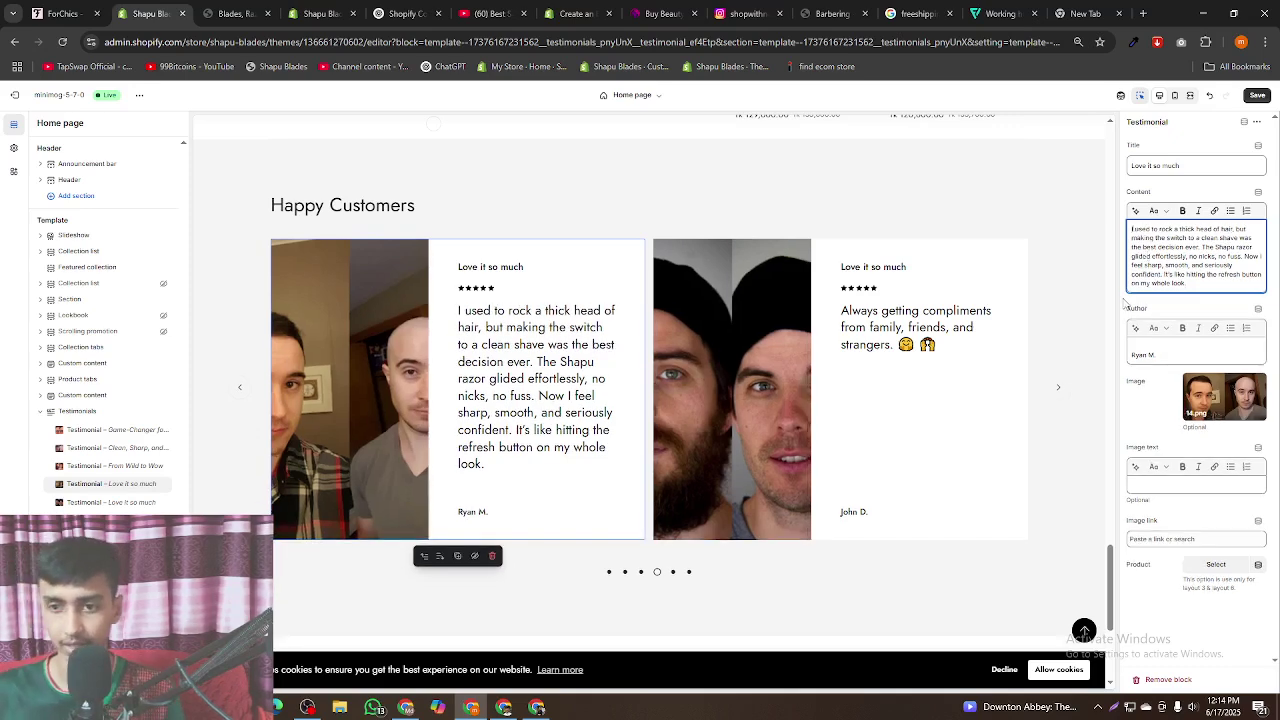
click(1158, 354)
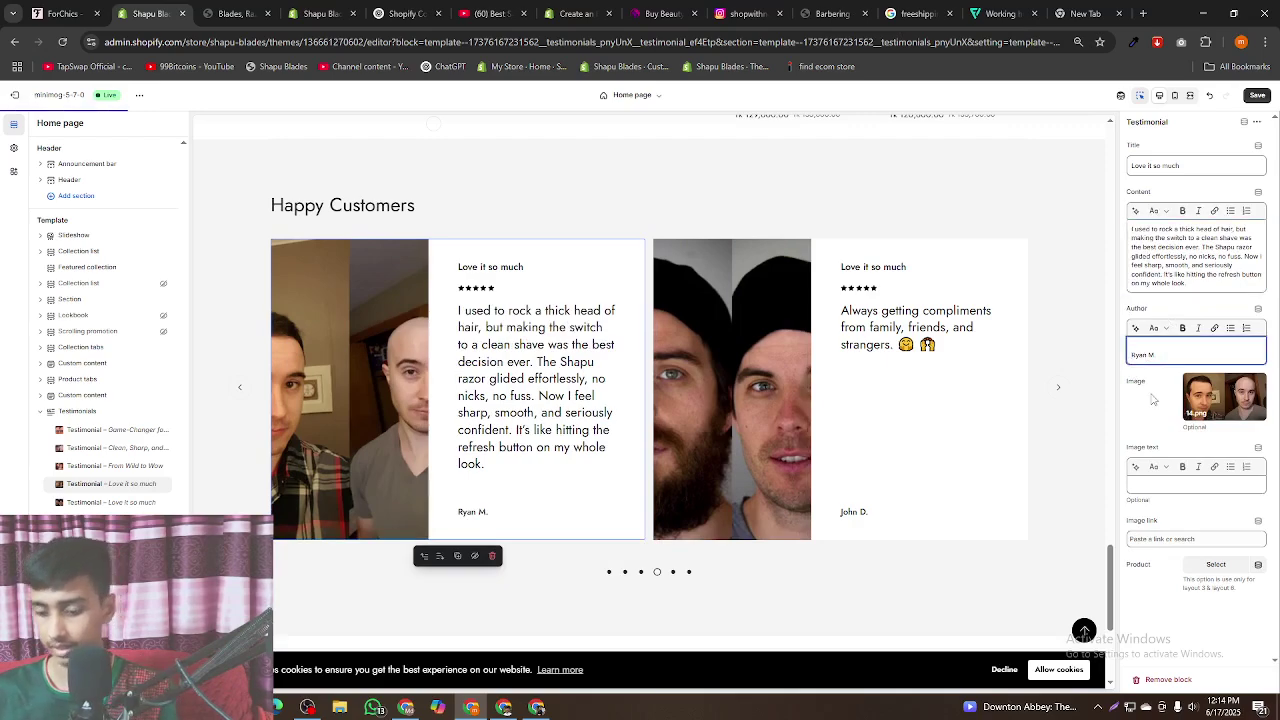
- Set the testimonial's title to "Clean Cut Confidence" from the clipboard history
triple_click(1150, 165)
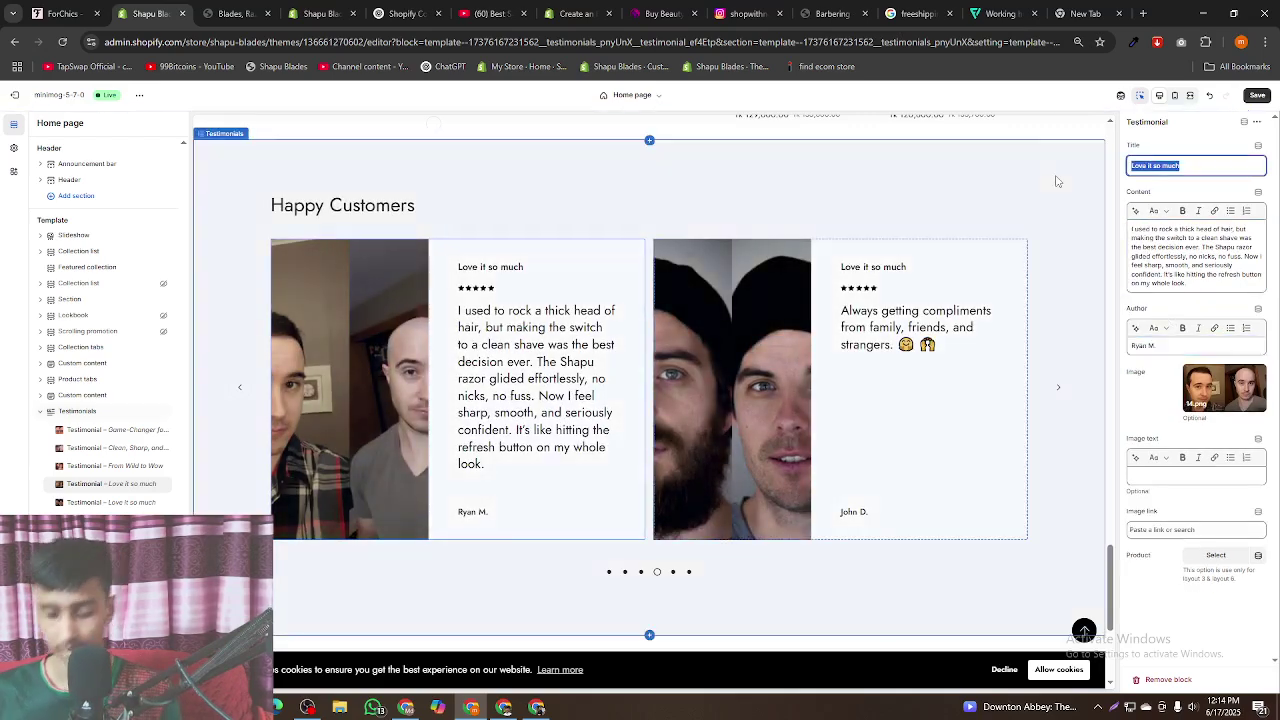
key(super+v)
click(1165, 260)
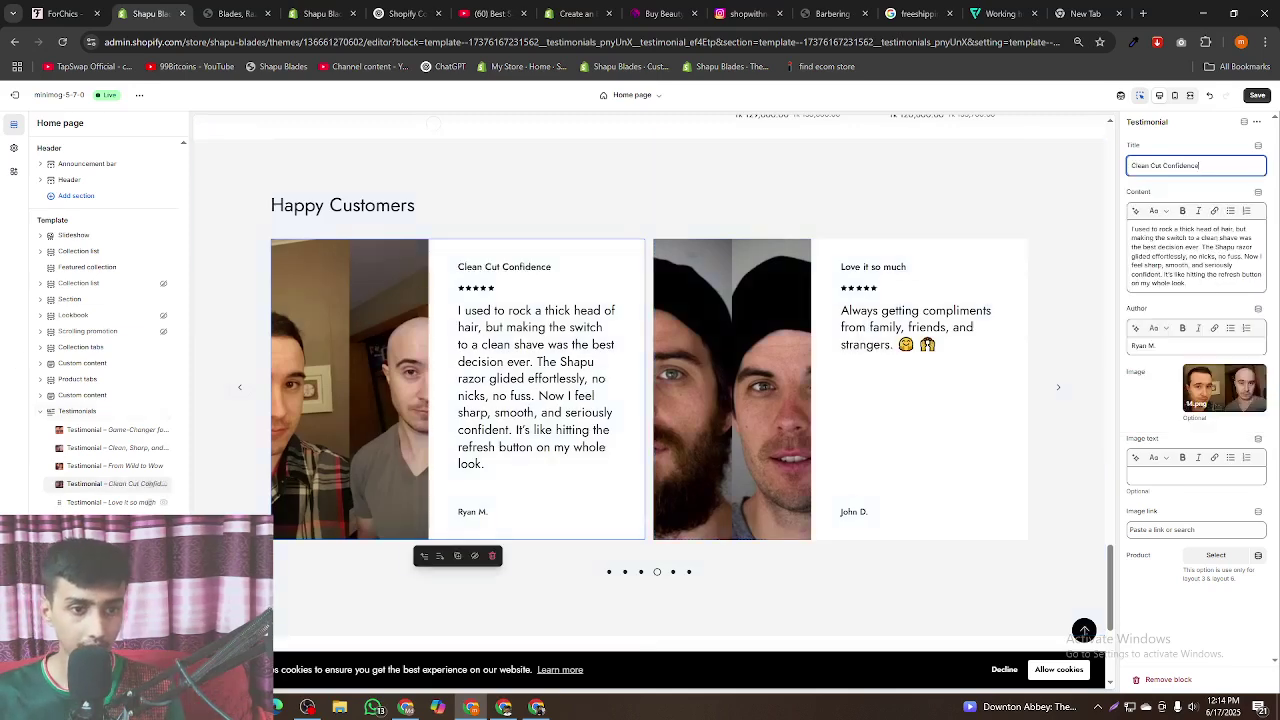
- Select the next testimonial block, switch the preview to full width, and save the home page changes
click(97, 503)
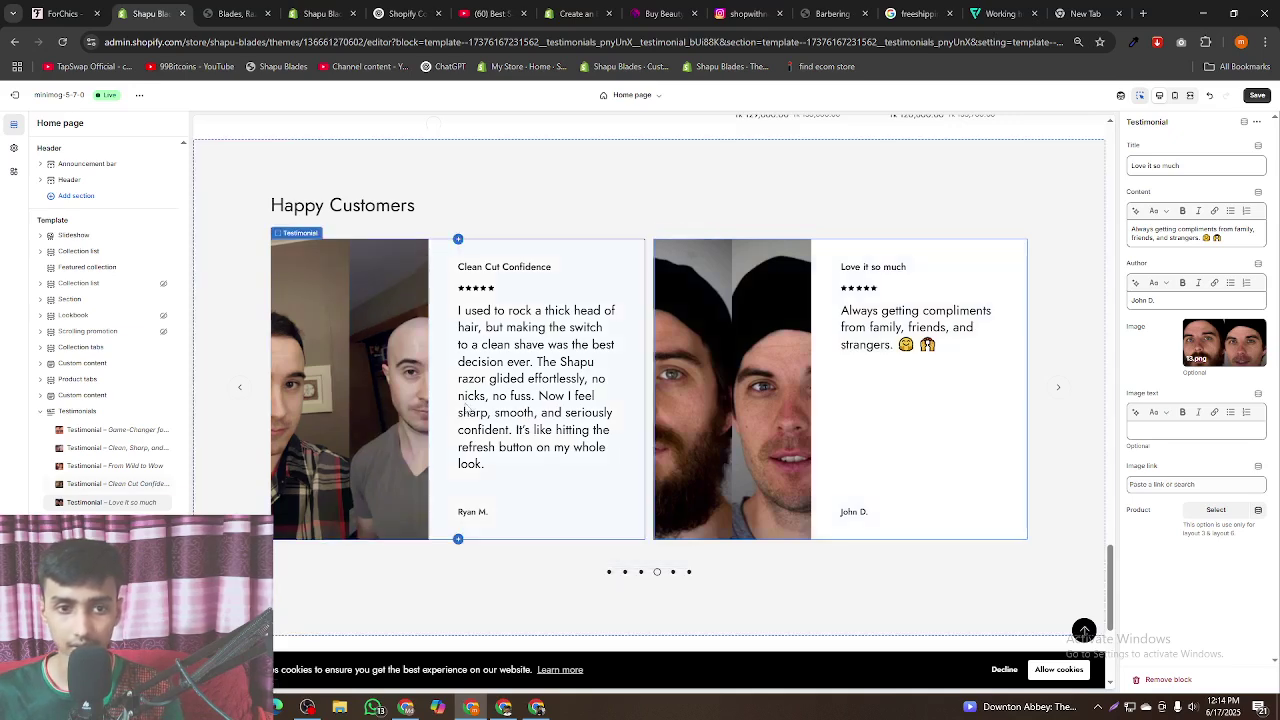
click(1189, 96)
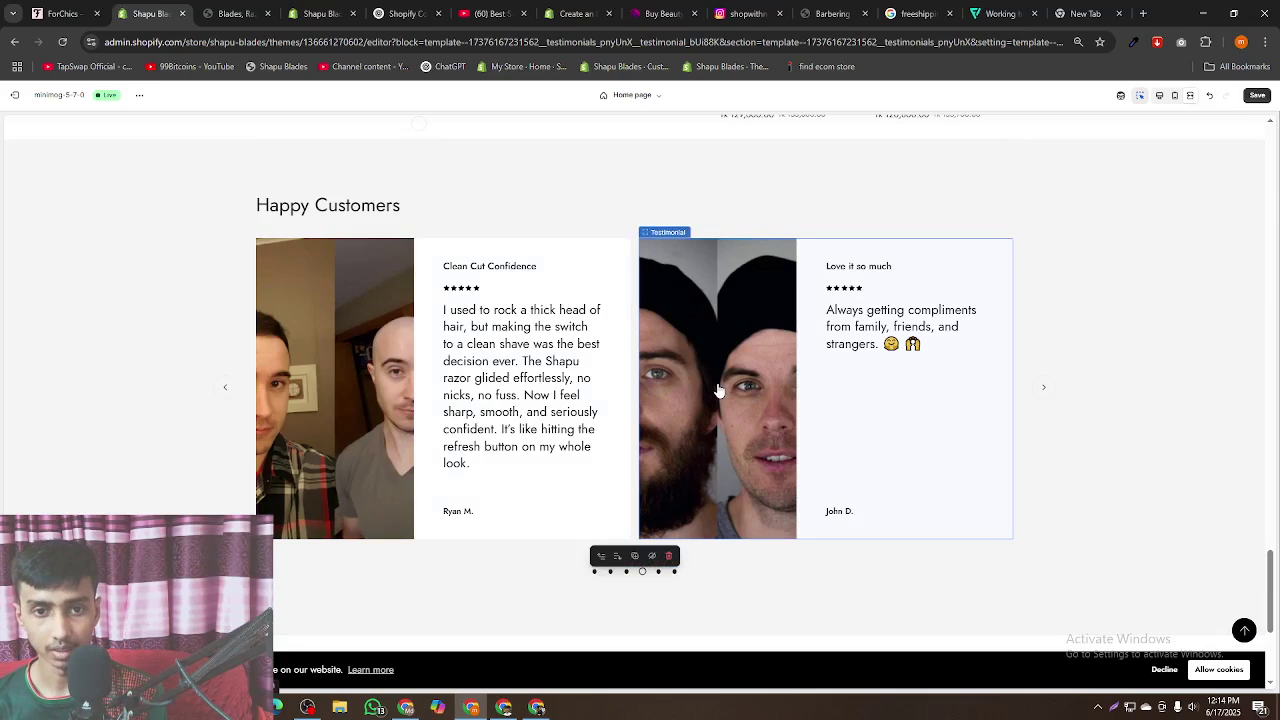
click(1258, 96)
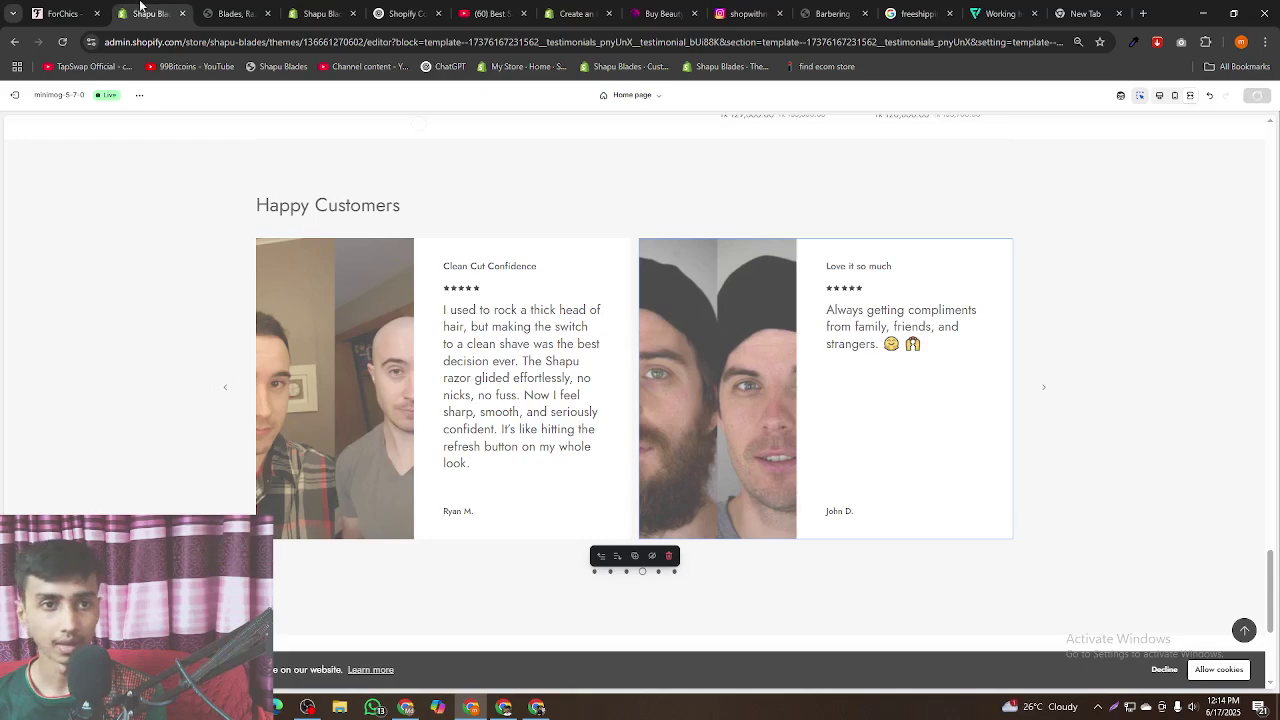
- Reload the live shapu.shop home page and check the reviews in its Happy Customers section
click(225, 14)
click(64, 41)
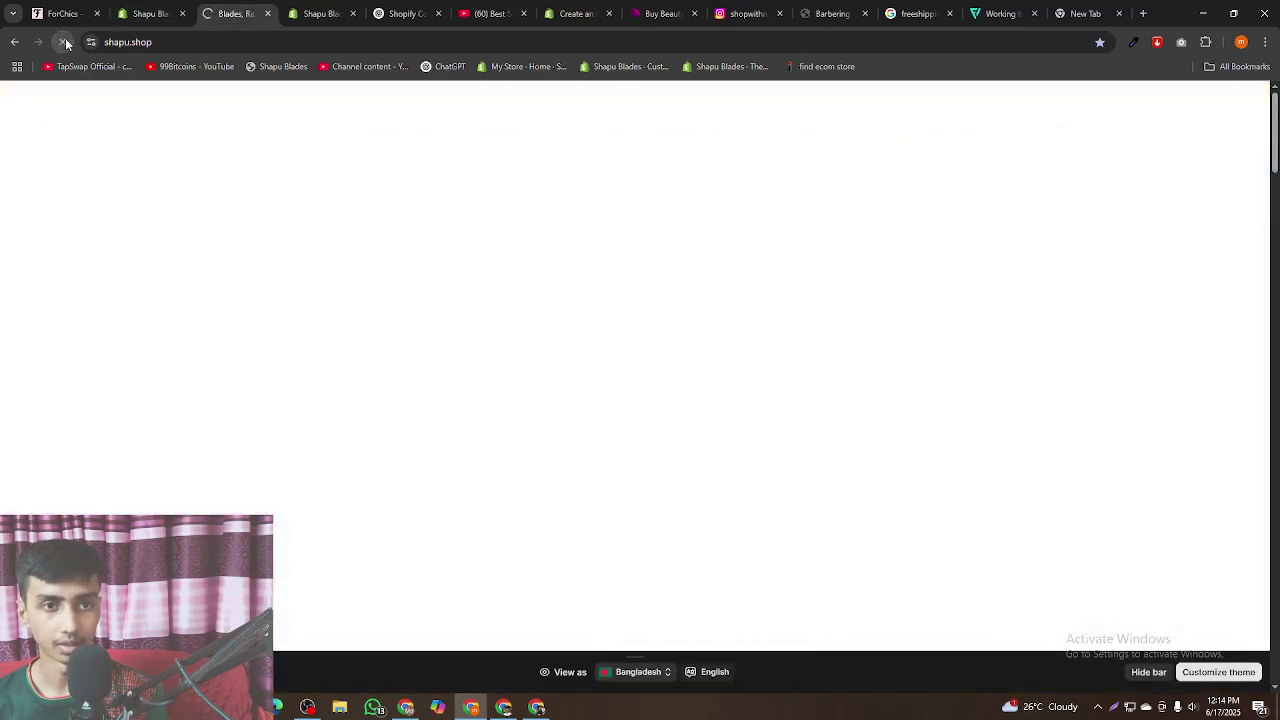
click(150, 13)
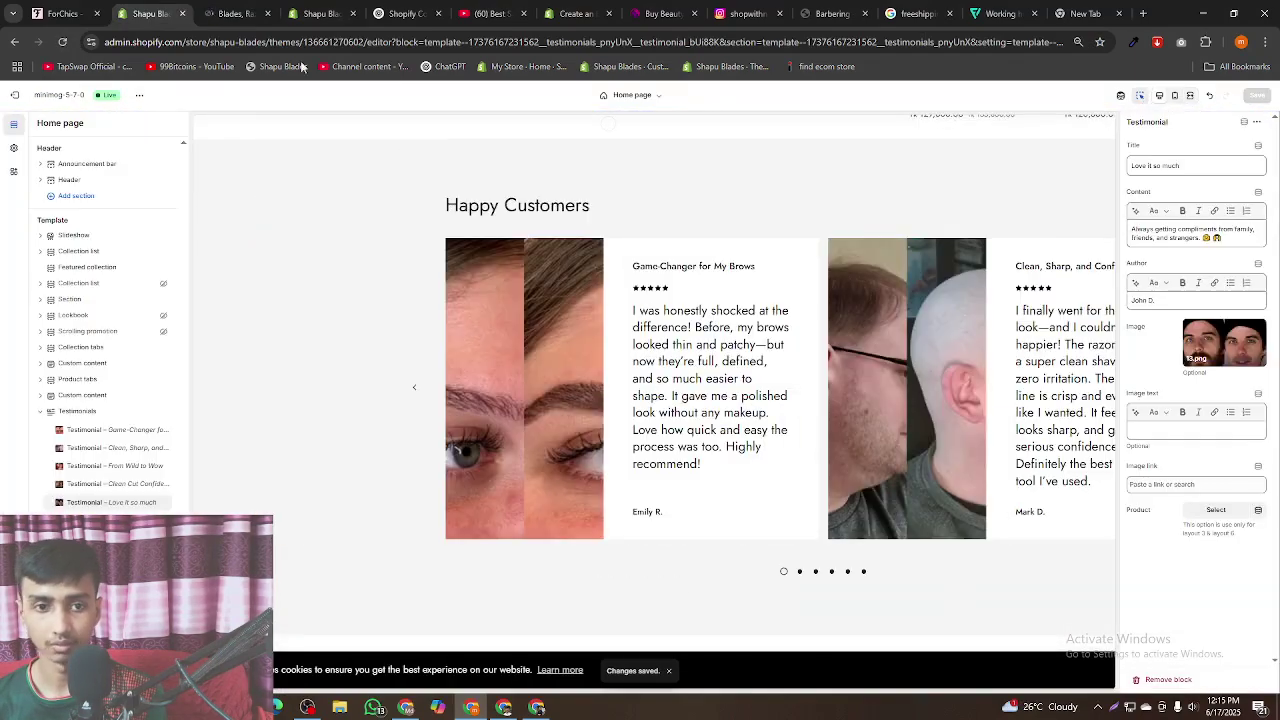
click(236, 13)
scroll(682, 386, down, 6)
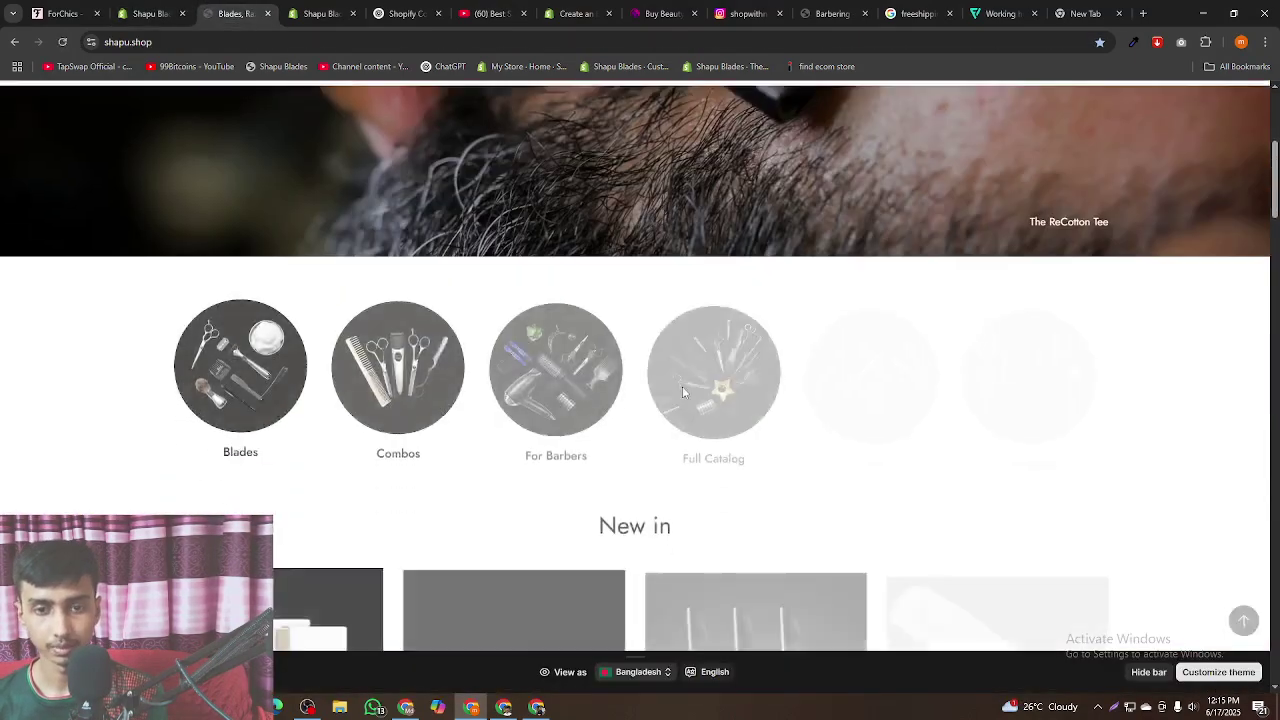
scroll(682, 393, down, 10)
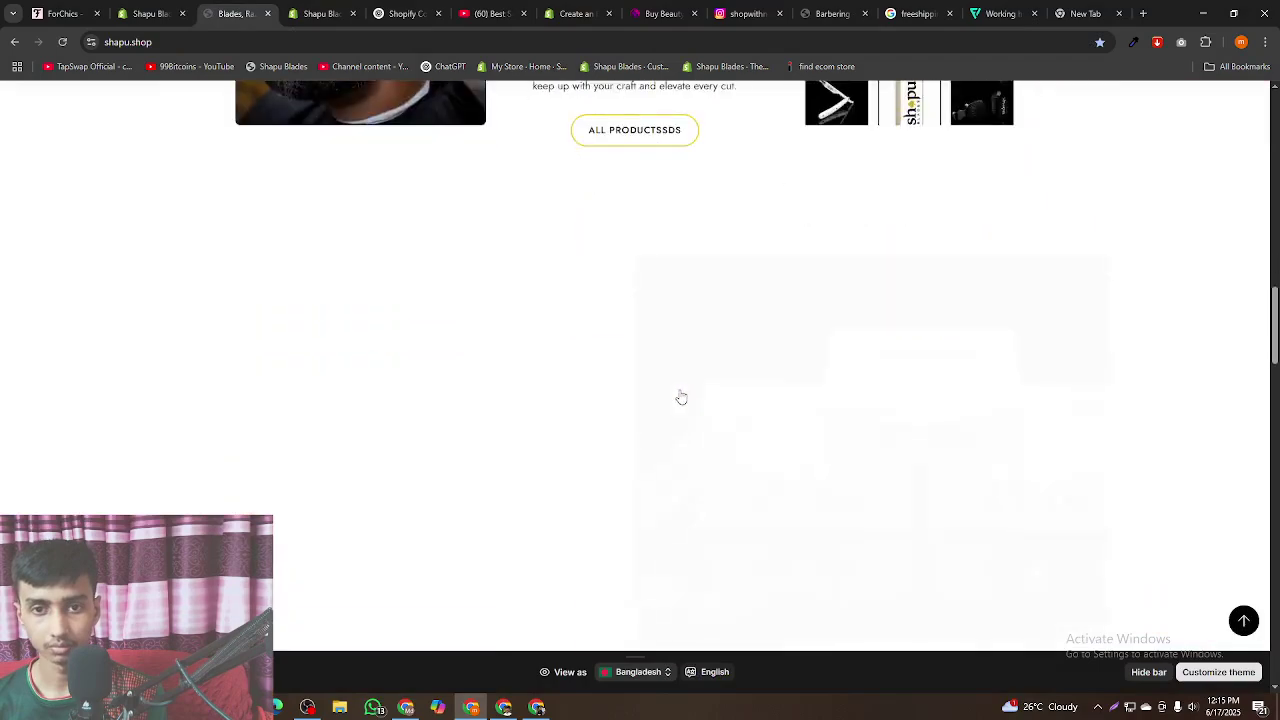
scroll(680, 397, down, 10)
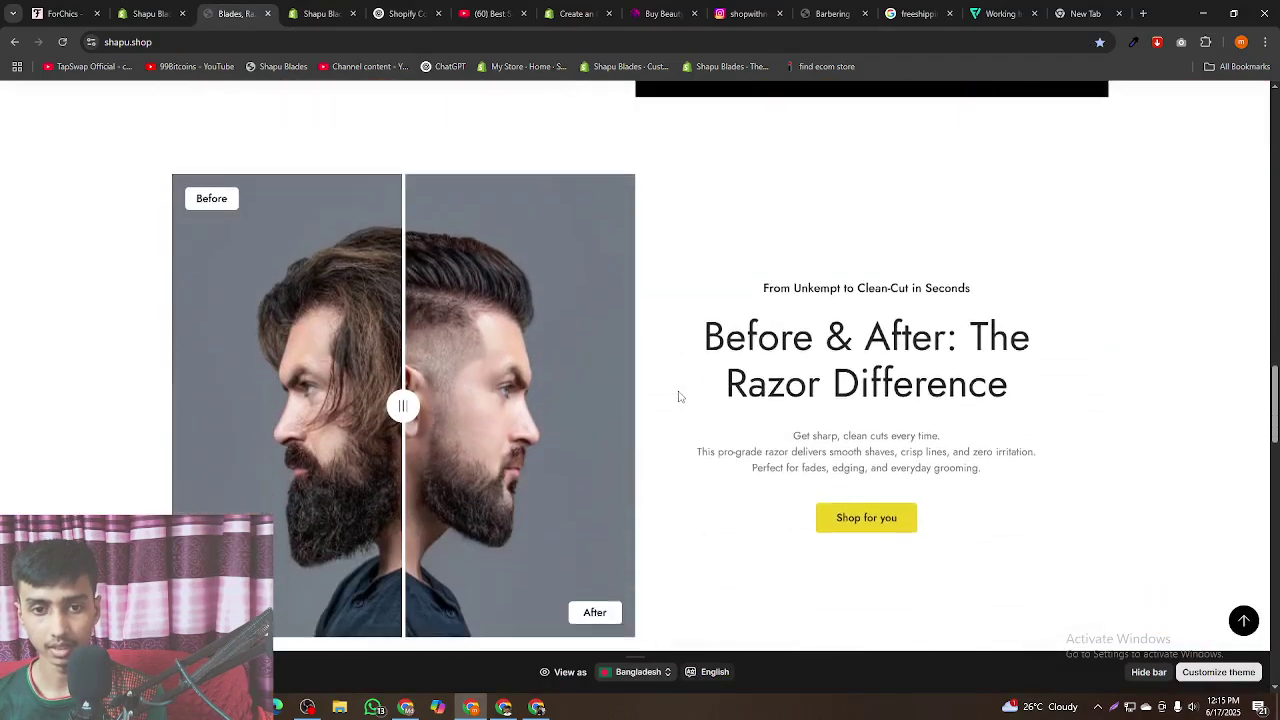
scroll(672, 398, down, 10)
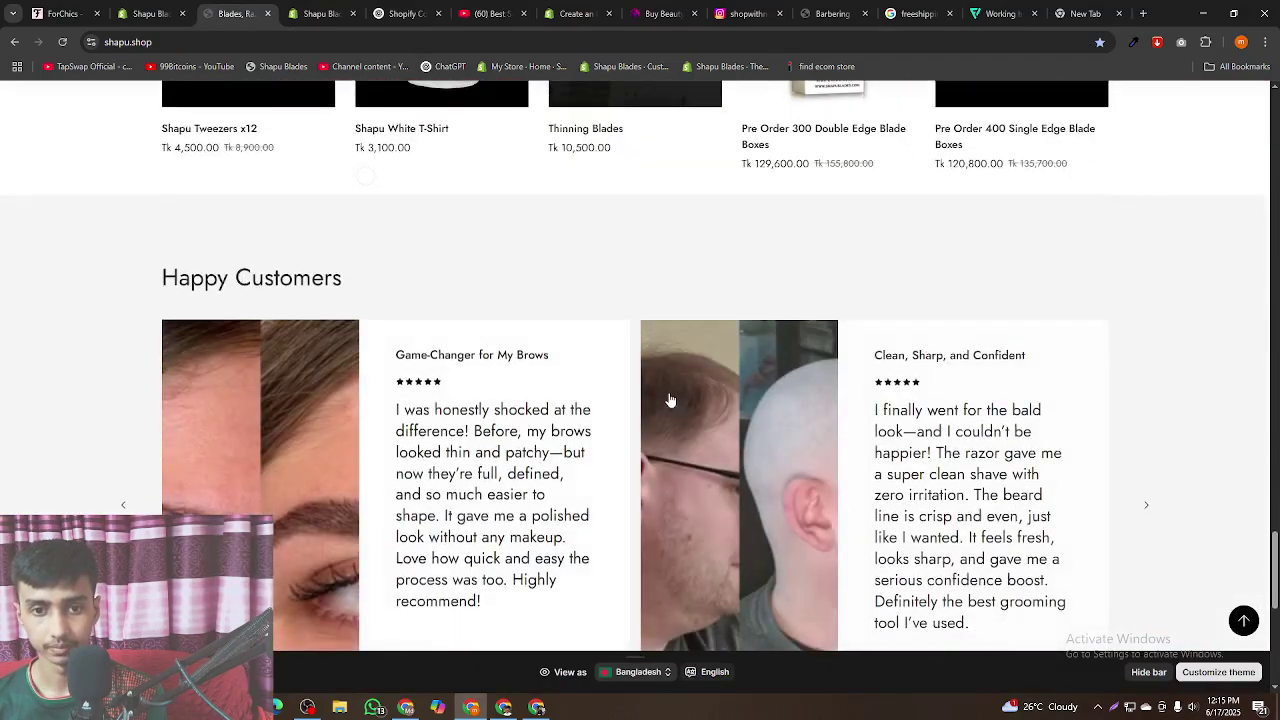
scroll(210, 384, up, 2)
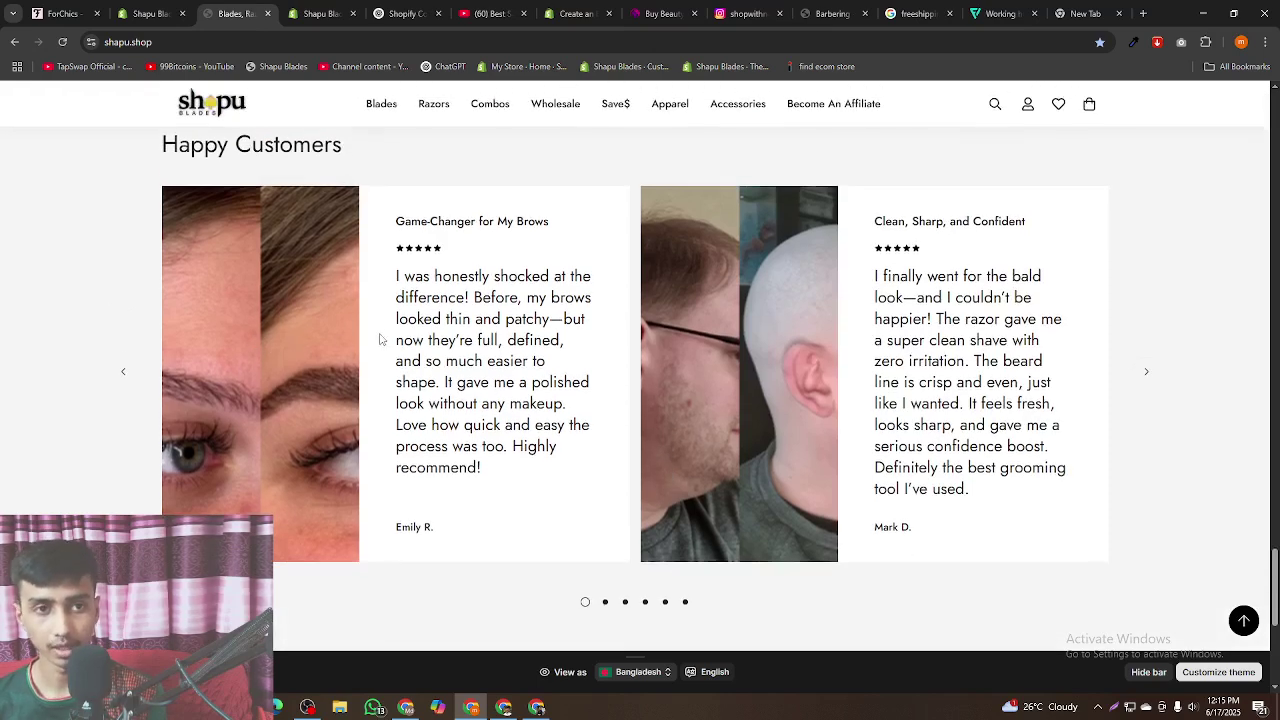
- In the second ChatGPT account's review chat, clear the stray character, attach image 13, and send "now write reviews base don the image"
click(150, 12)
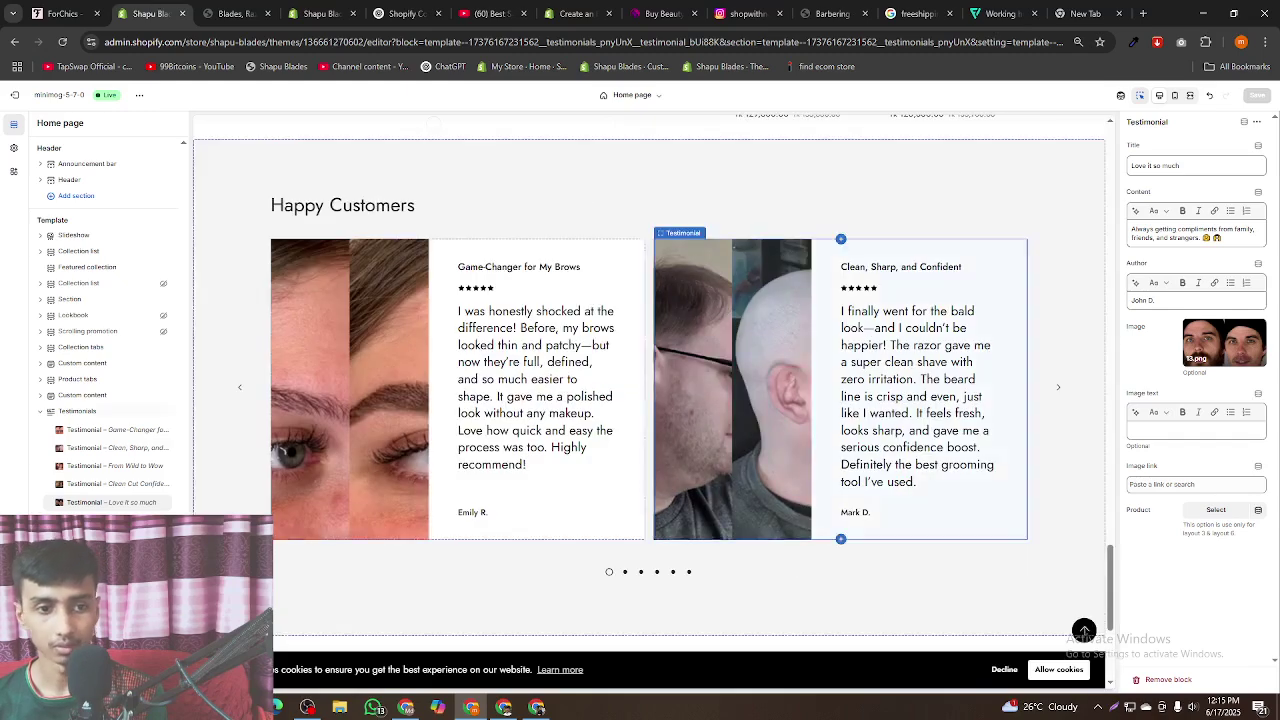
mouse_move(1245, 350)
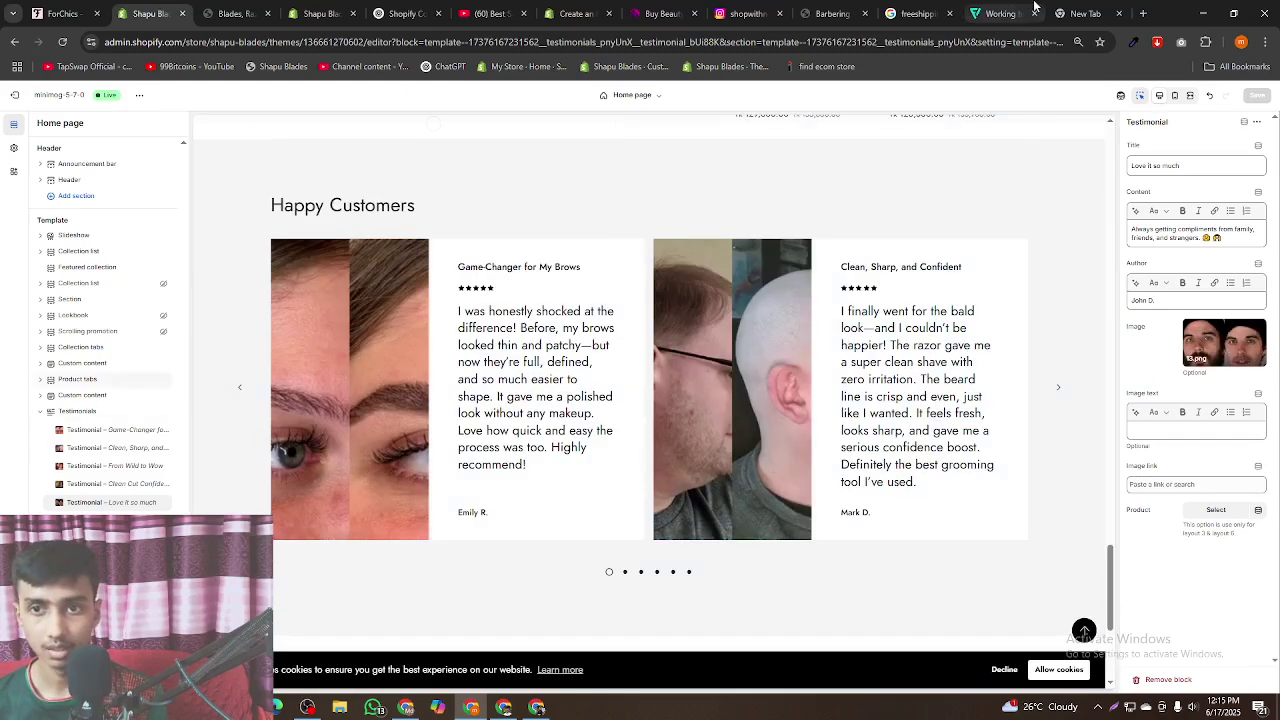
click(536, 707)
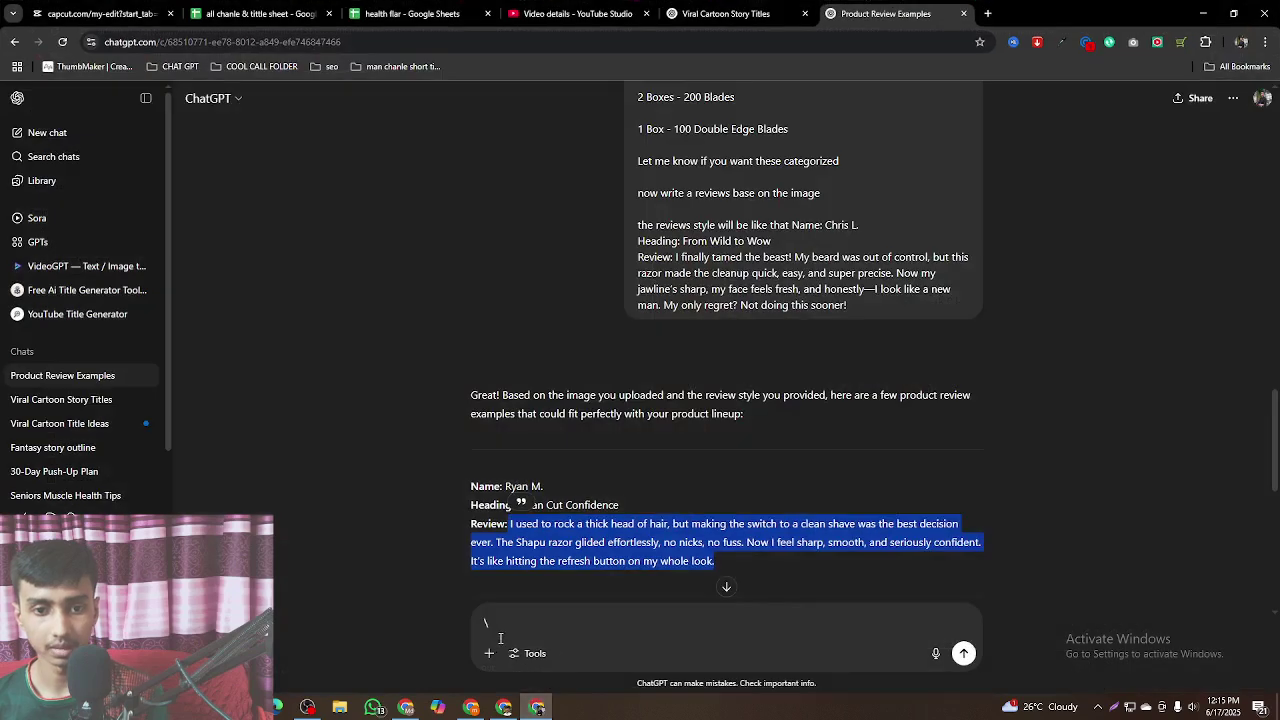
click(420, 622)
key(BackSpace)
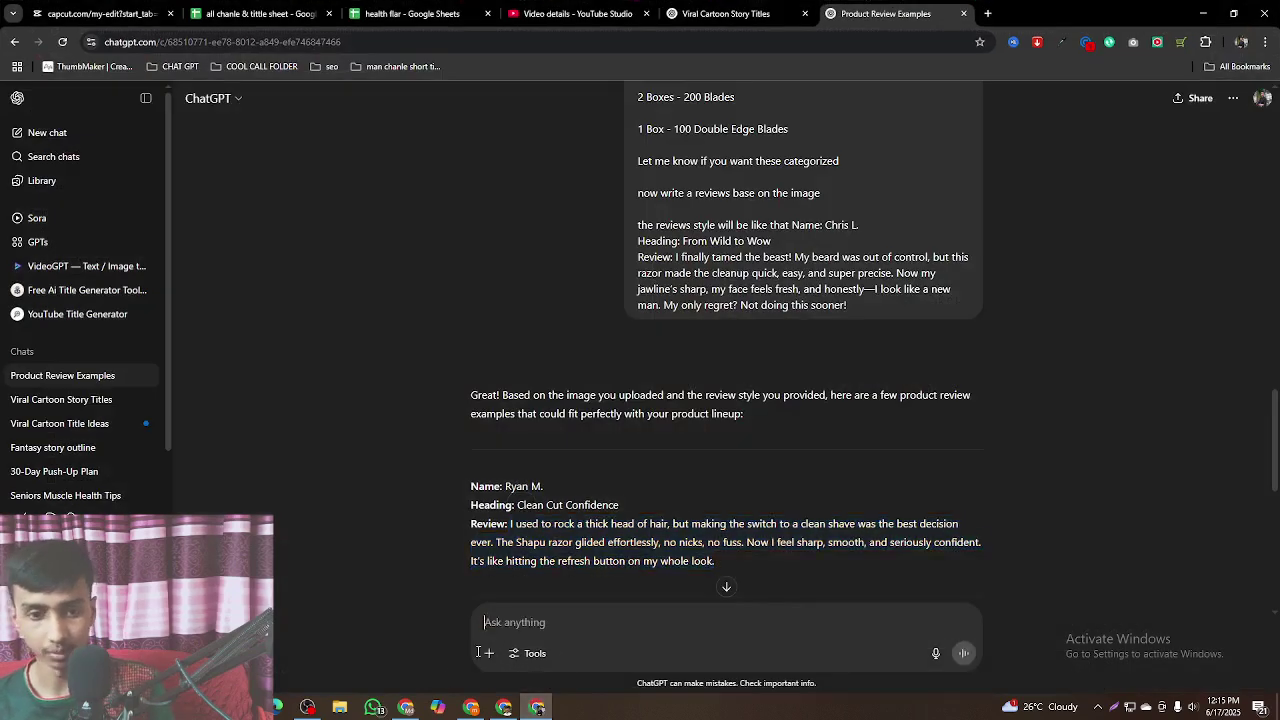
click(489, 653)
click(499, 627)
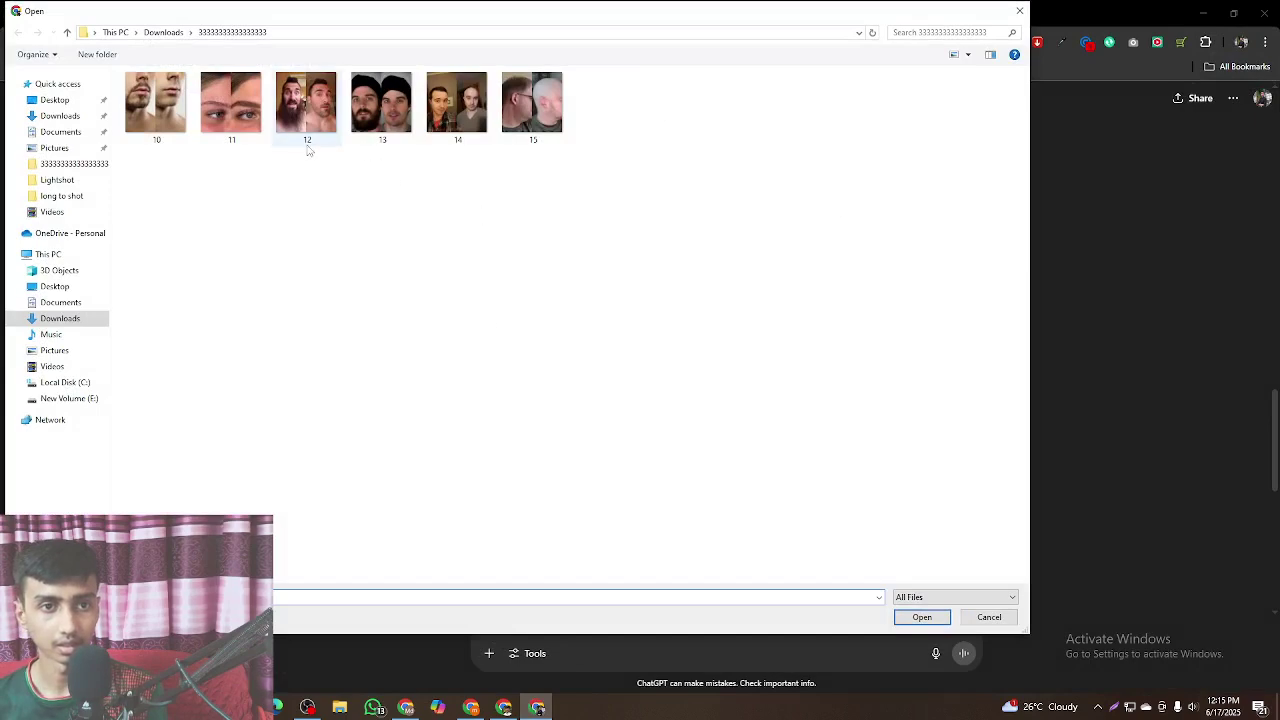
double_click(380, 103)
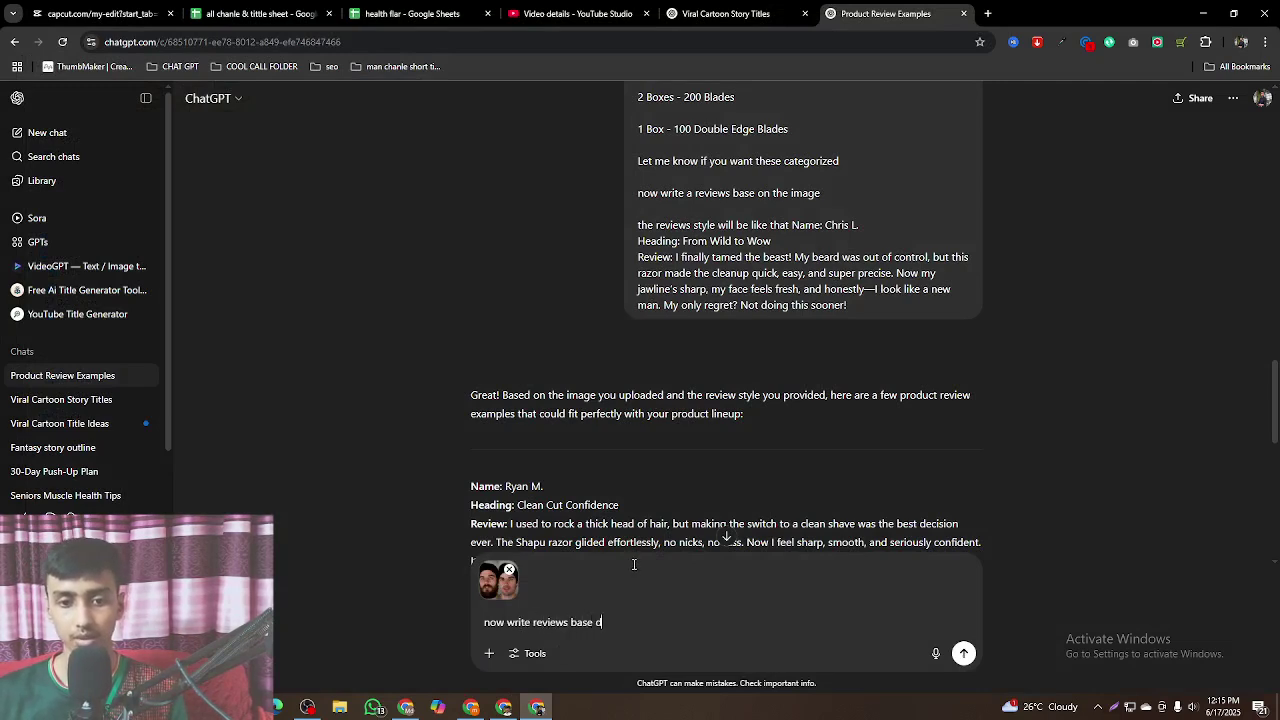
text(mage)
key(Return)
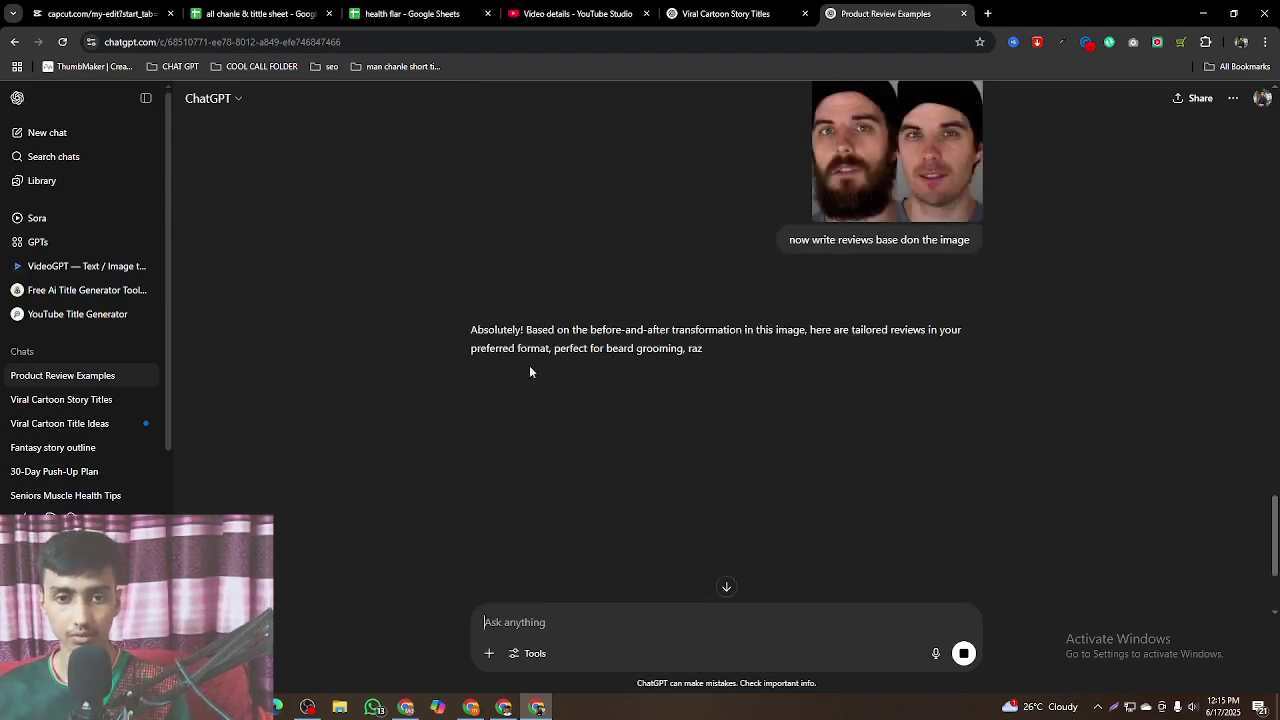
- Copy the reviewer's name, the heading "Beard Be Gone—Hello Clean Cut" and the review text from the new reply
drag(504, 421, 638, 440)
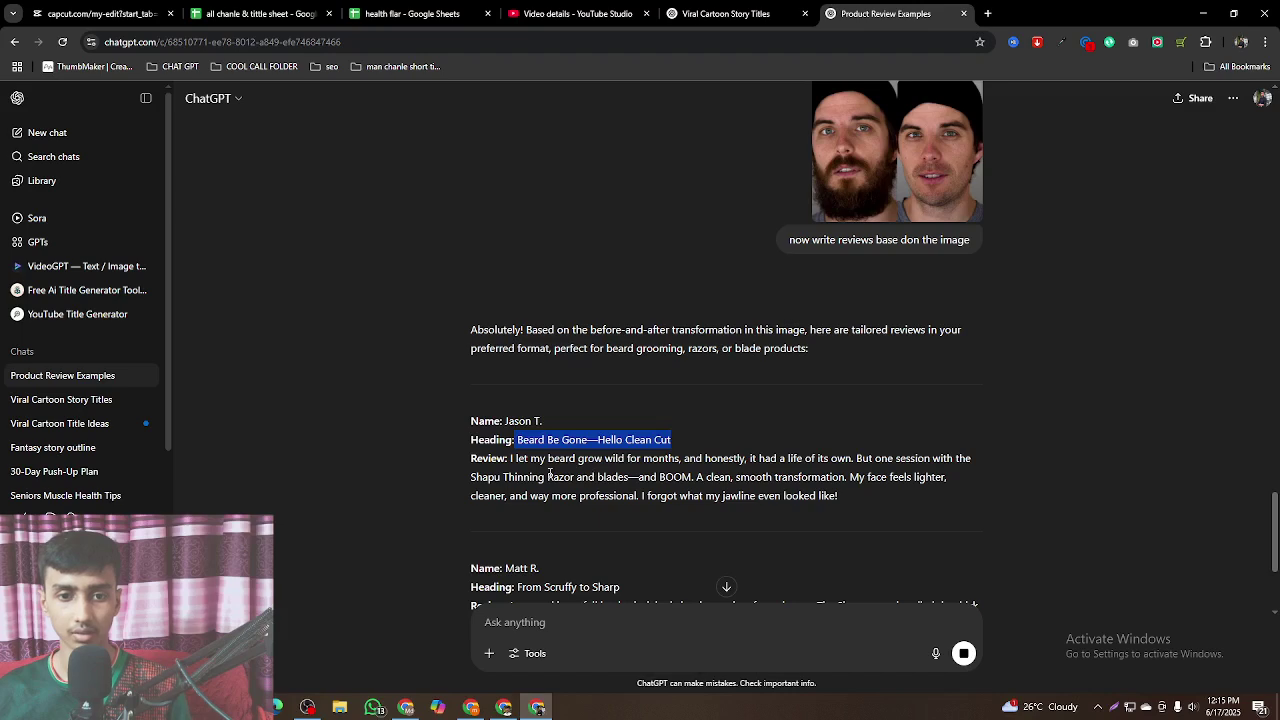
drag(511, 458, 856, 497)
key(ctrl+c)
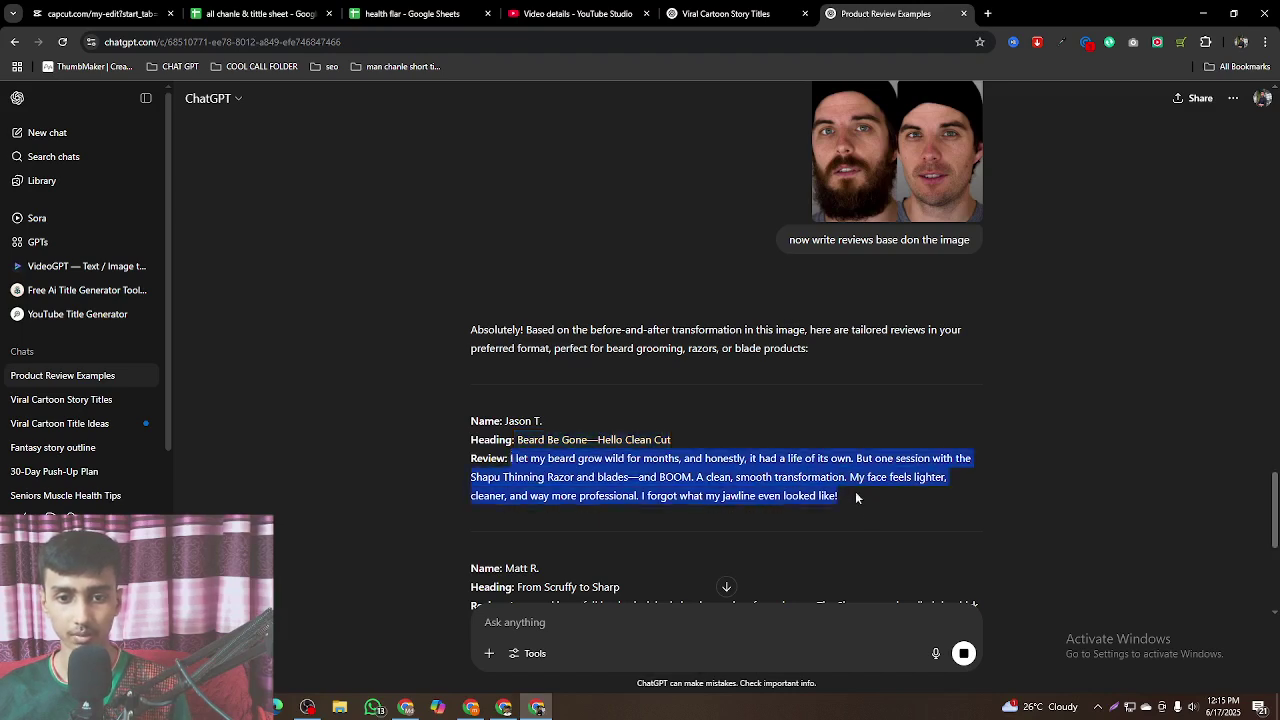
- Switch to the Shopify theme editor and replace the open testimonial's content with the review text copied from ChatGPT
click(402, 709)
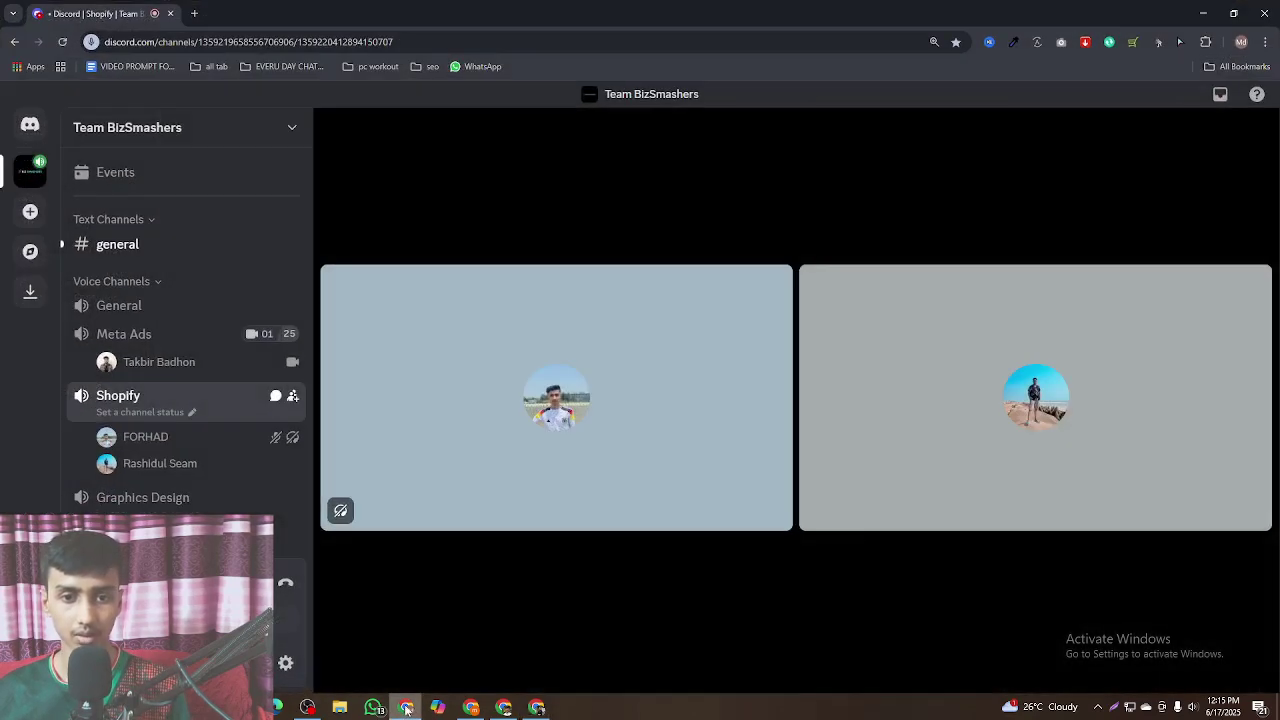
click(473, 707)
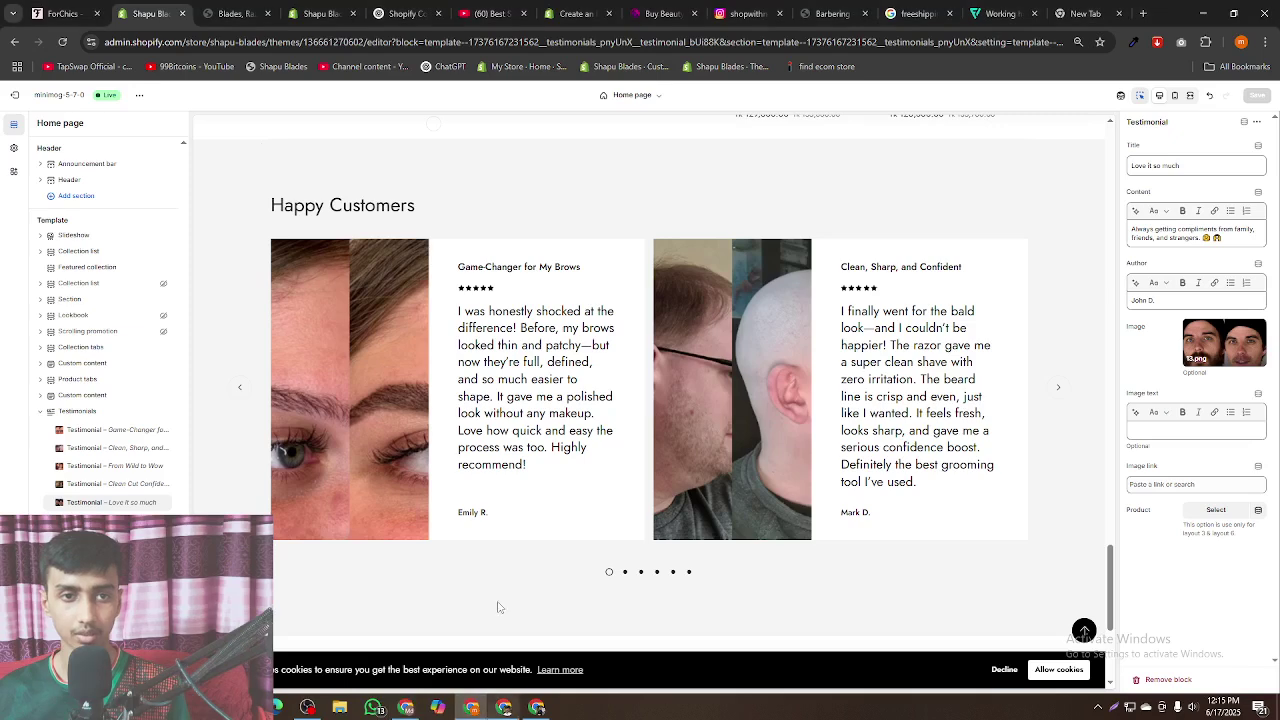
triple_click(1199, 229)
key(ctrl+v)
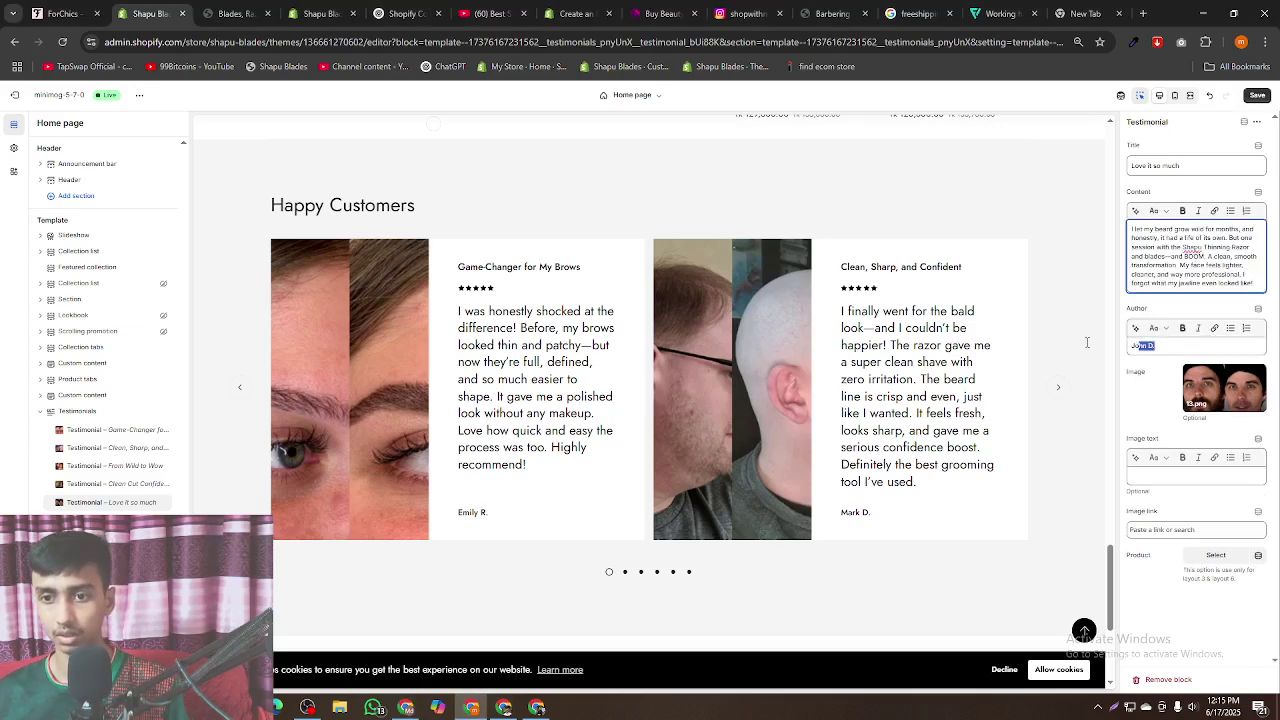
- Fill in the testimonial's author with the copied reviewer's name, without a blank line, and set its title to "Beard Be Gone—Hello Clean Cut"
key(super+v)
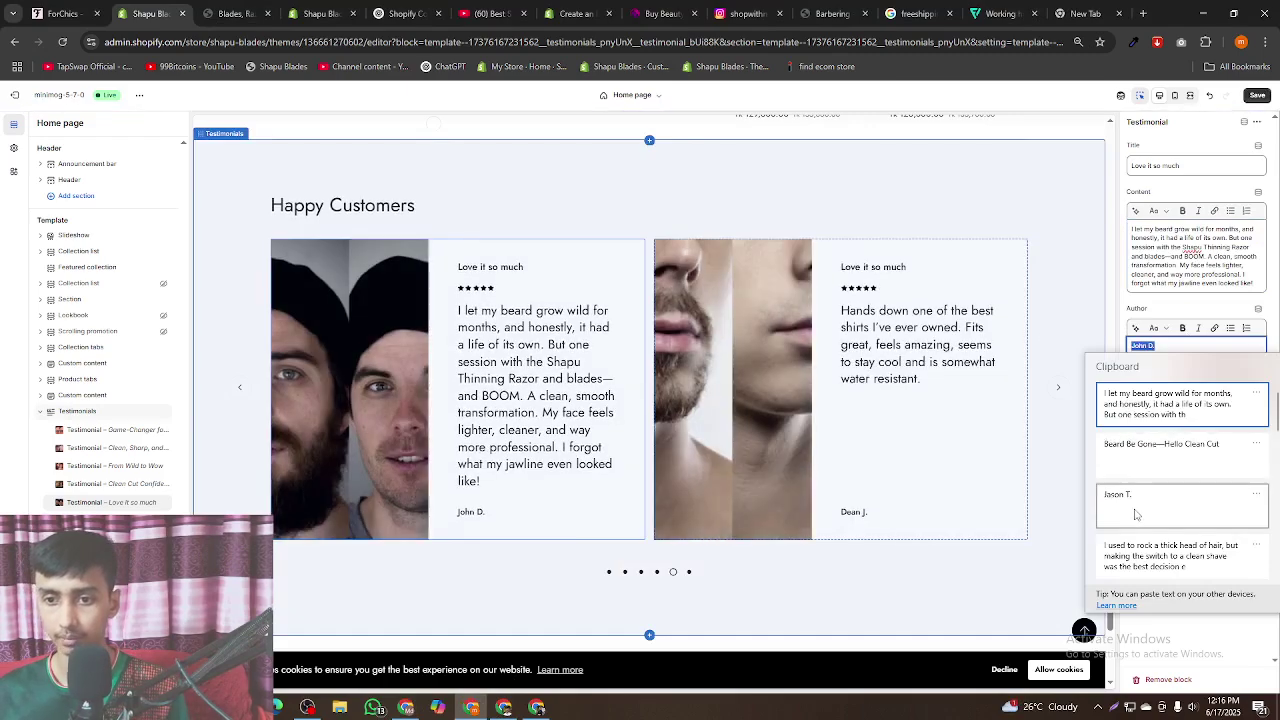
click(1135, 508)
triple_click(1160, 165)
key(super+v)
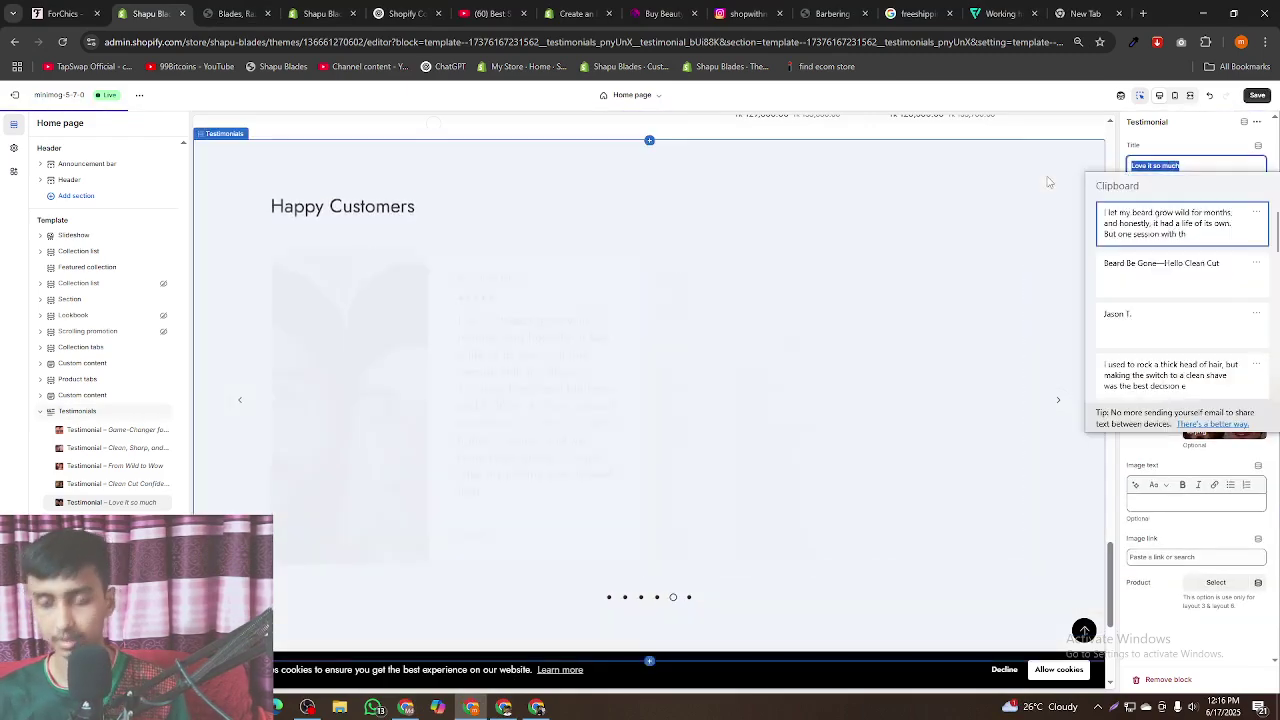
click(1161, 265)
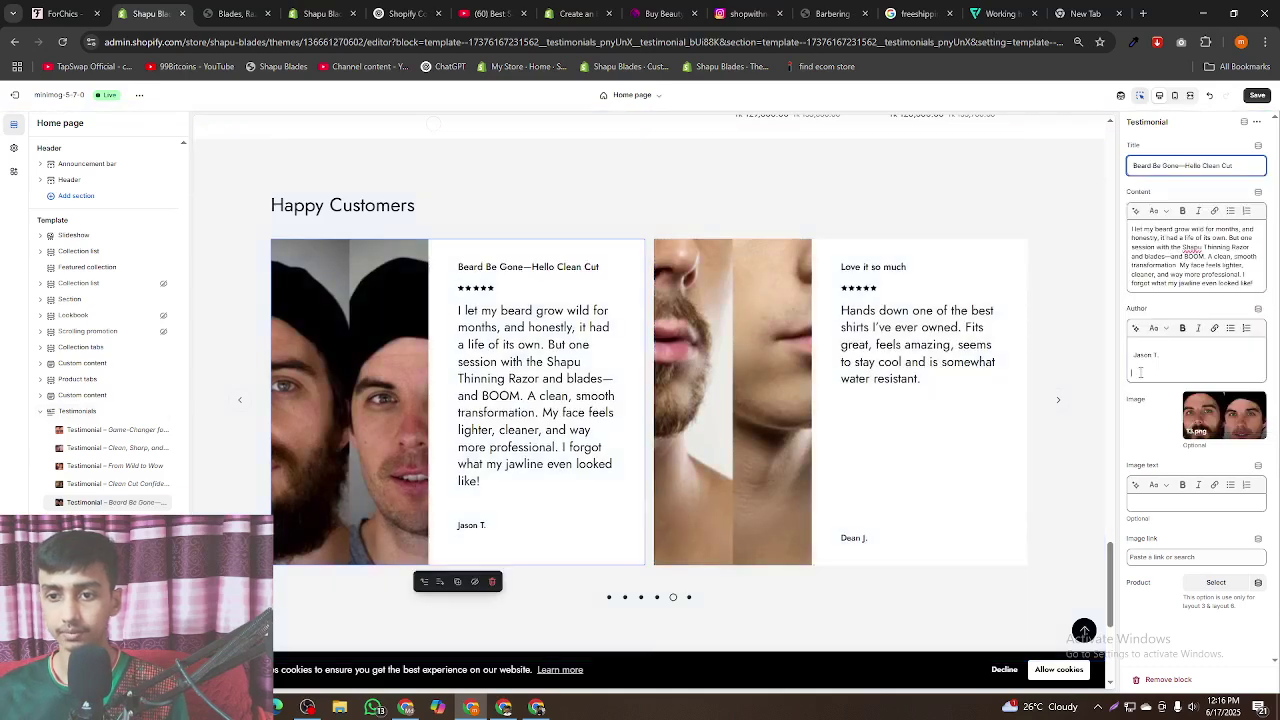
key(BackSpace)
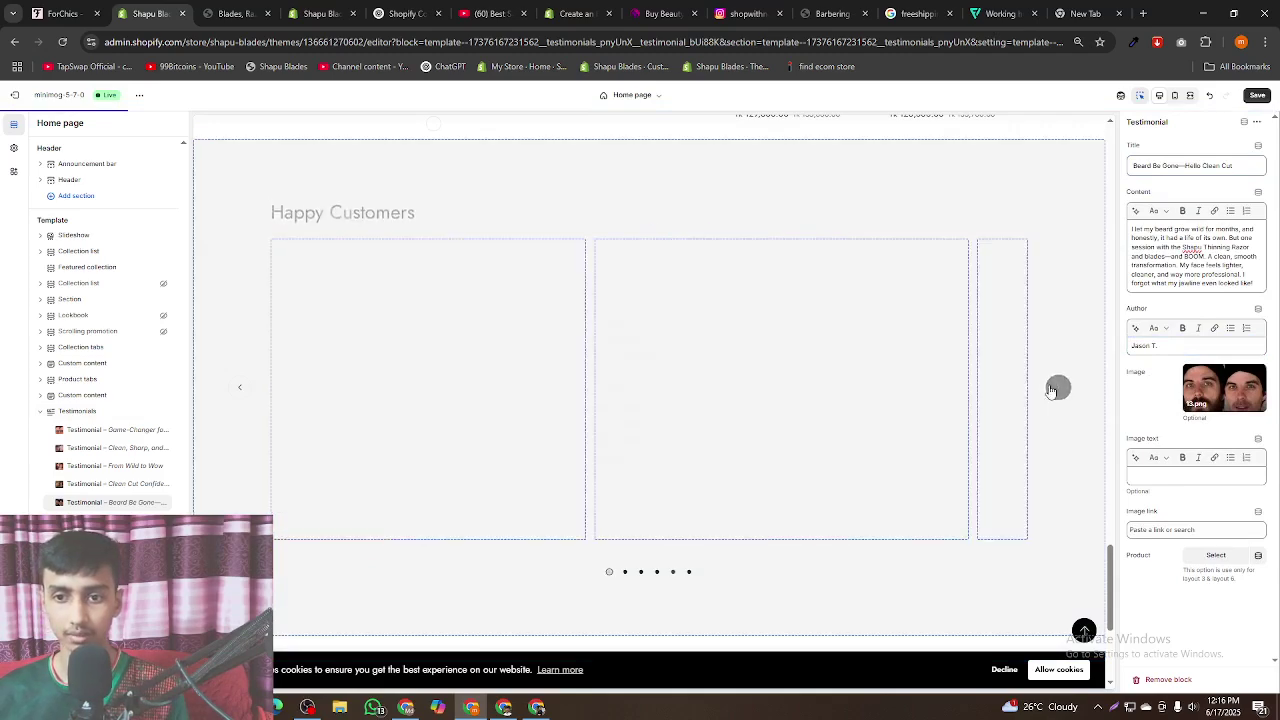
- Remove the remaining "Love it so much" placeholder testimonial and open the Testimonials section's settings
click(1060, 345)
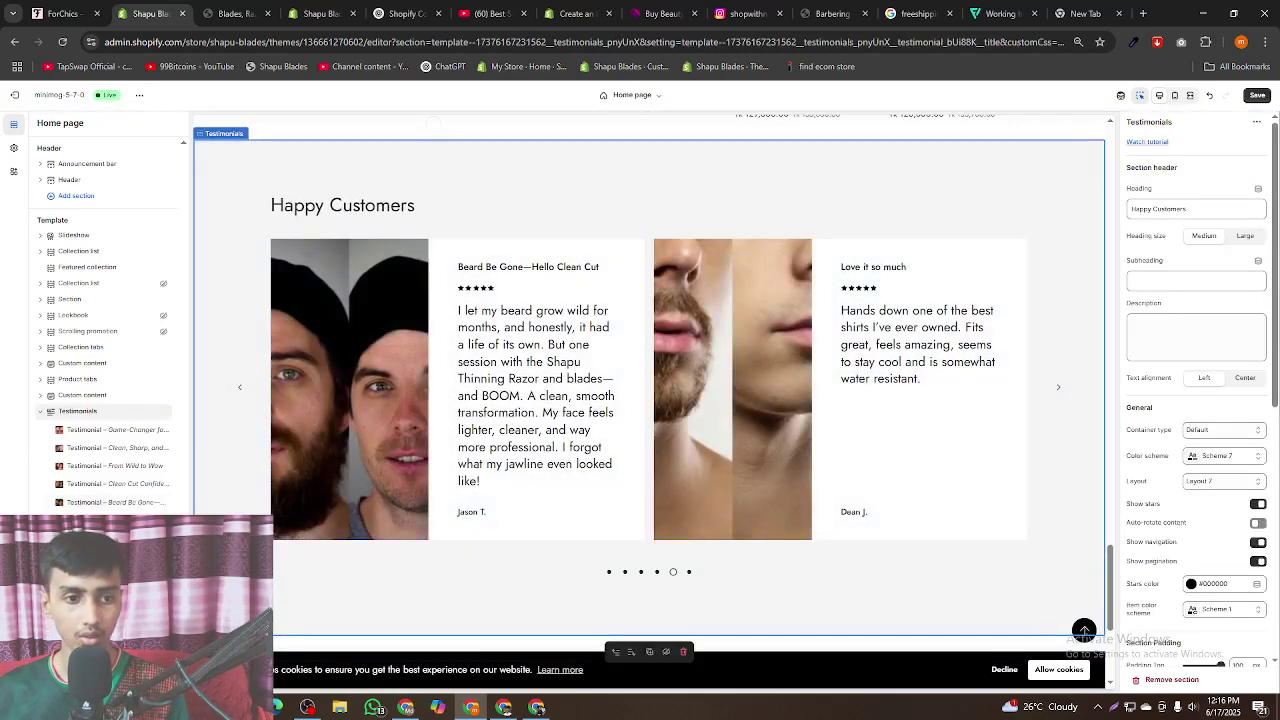
click(94, 504)
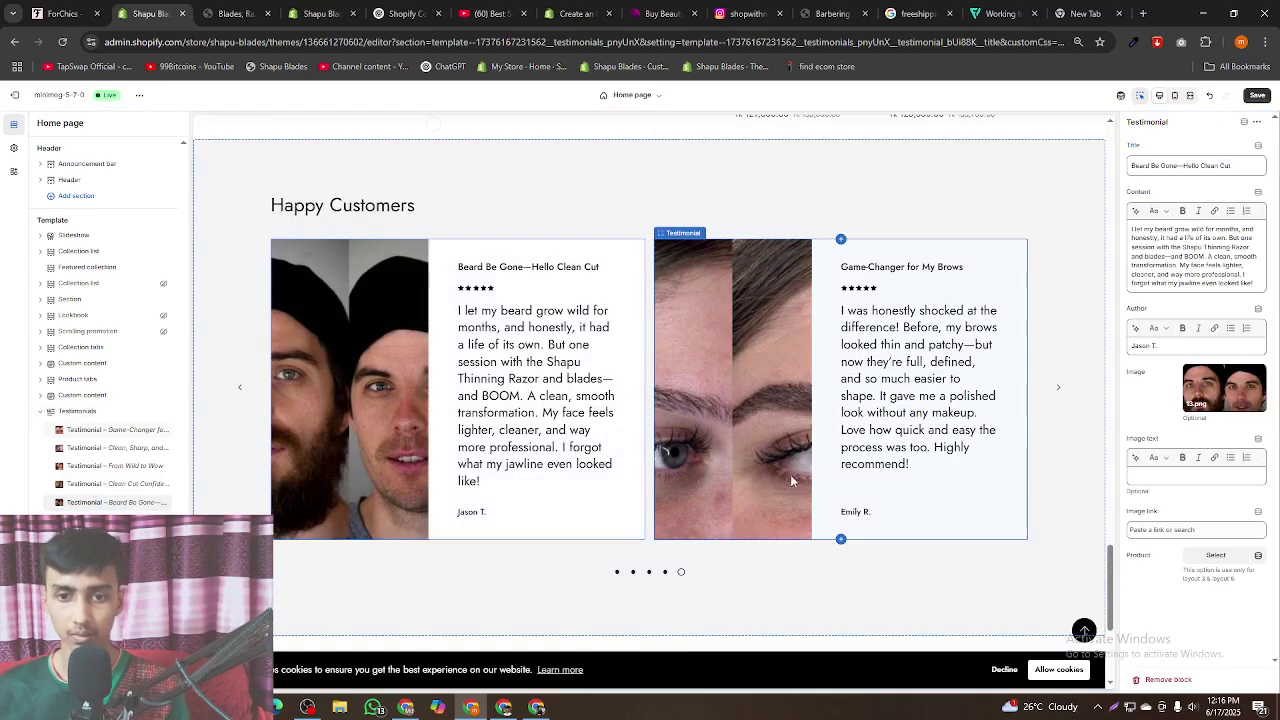
click(1072, 440)
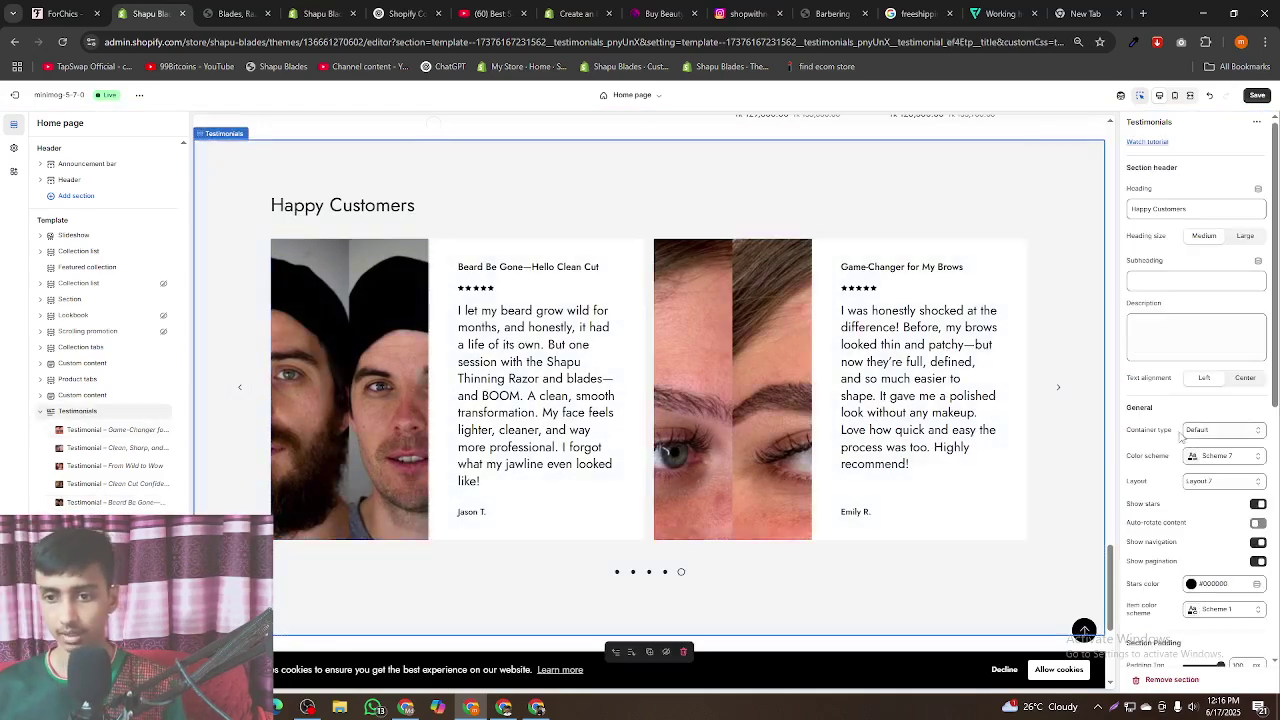
- Try Layout 8 and Layout 5 for the Testimonials section
scroll(1182, 437, down, 5)
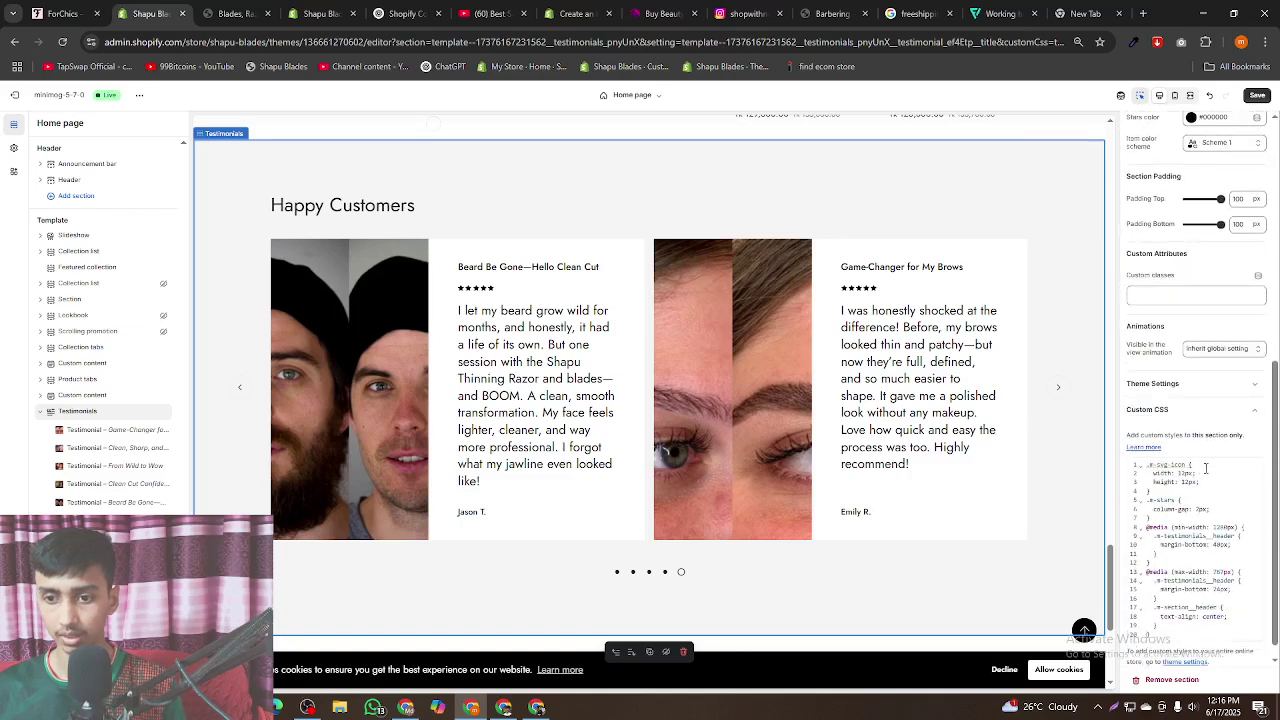
scroll(1206, 468, up, 4)
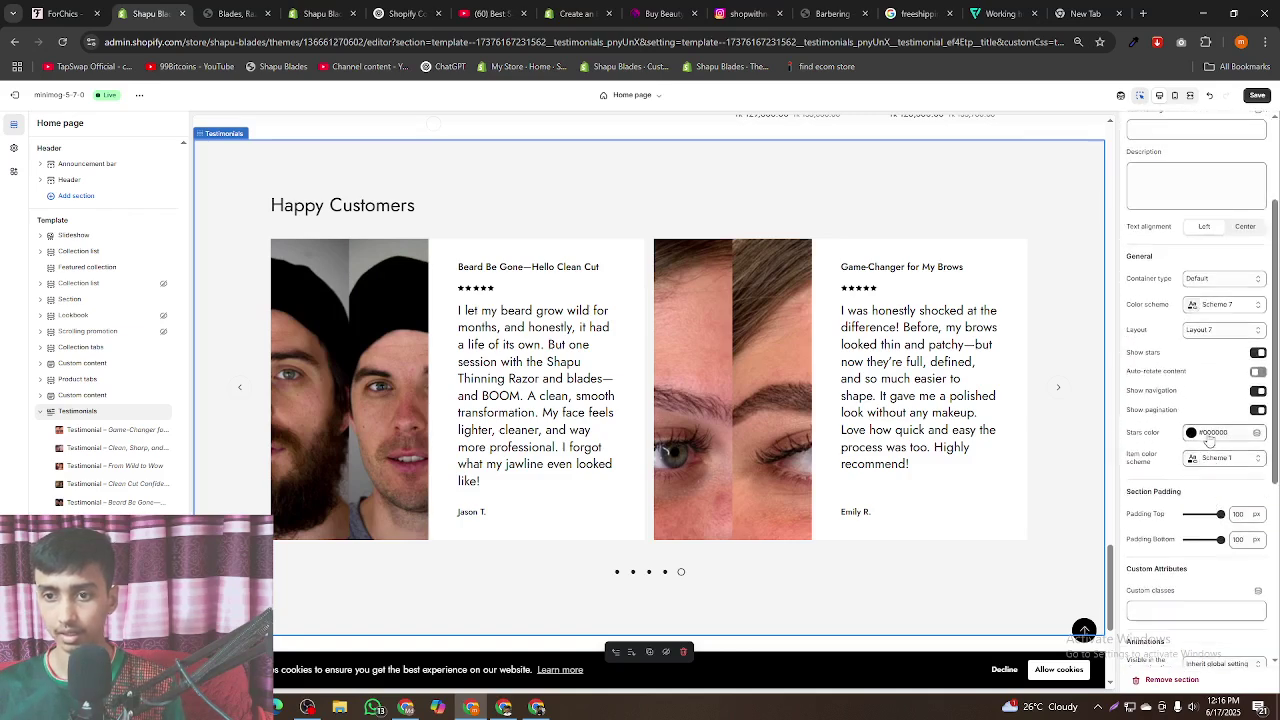
click(1198, 333)
click(1208, 459)
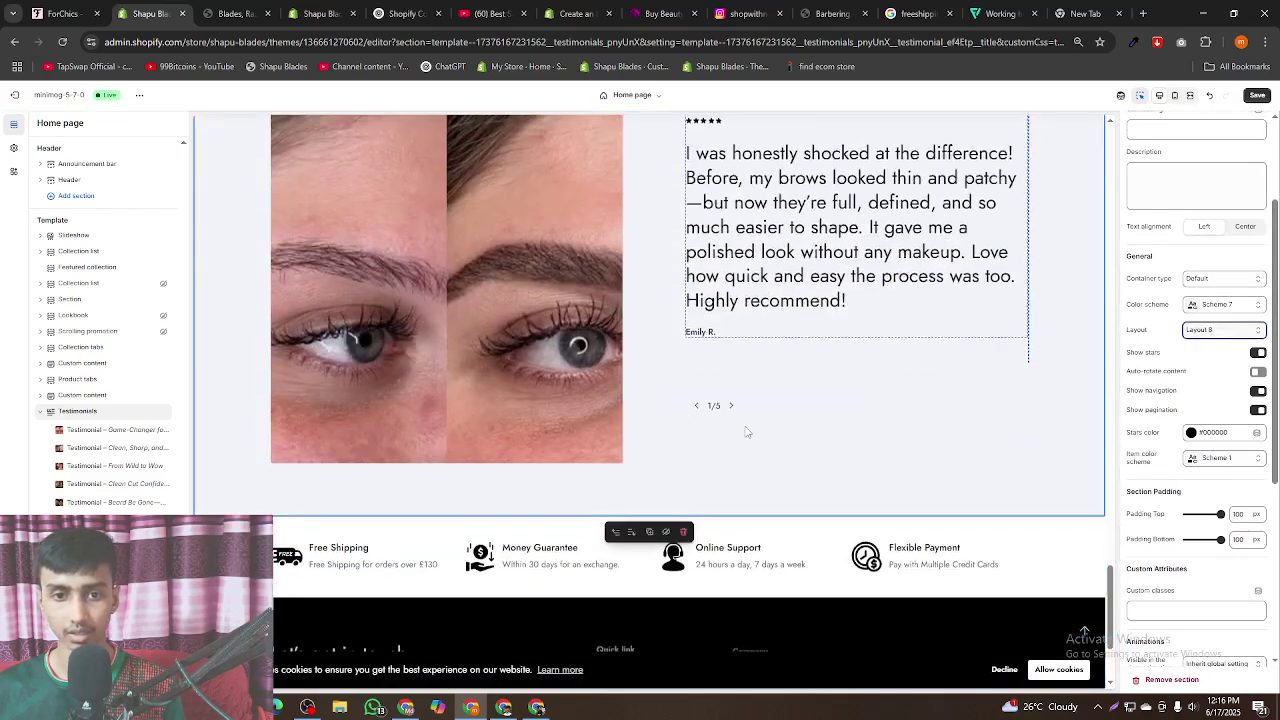
click(1210, 333)
click(1213, 413)
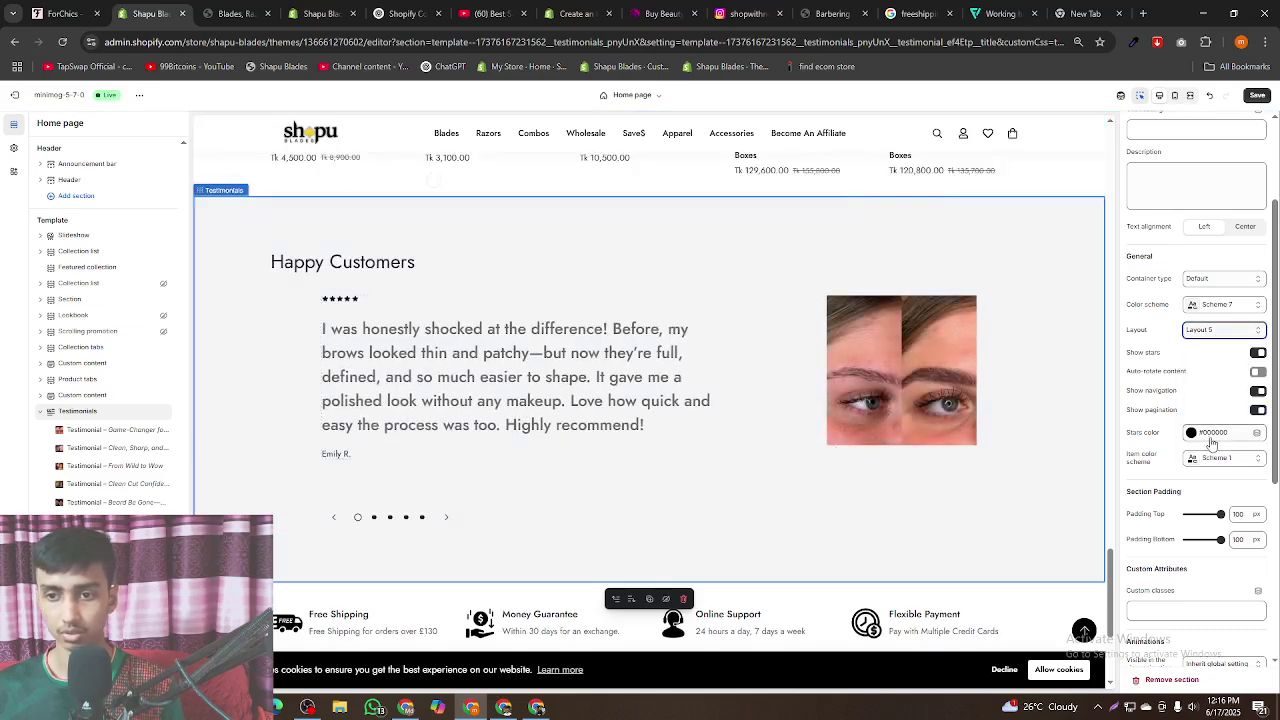
- Try the Full width and Use container box container types for the Testimonials section, and set it back to Default
scroll(1213, 440, down, 5)
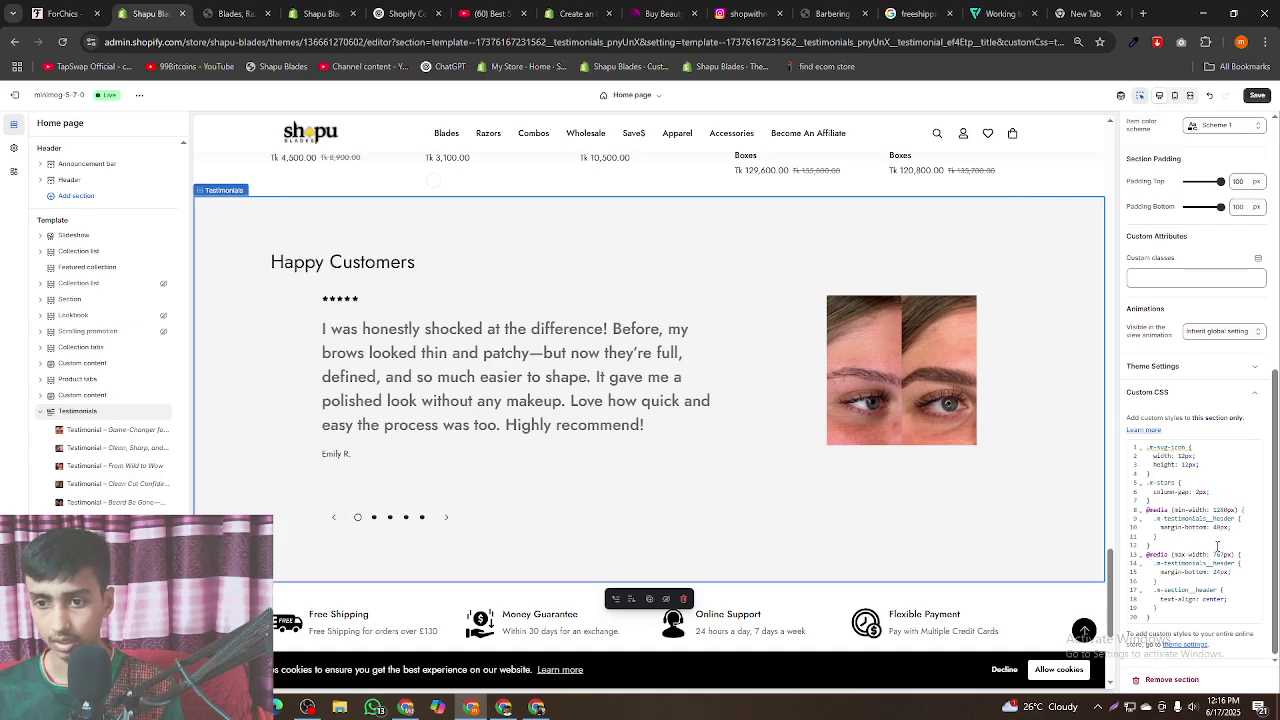
scroll(1183, 608, up, 10)
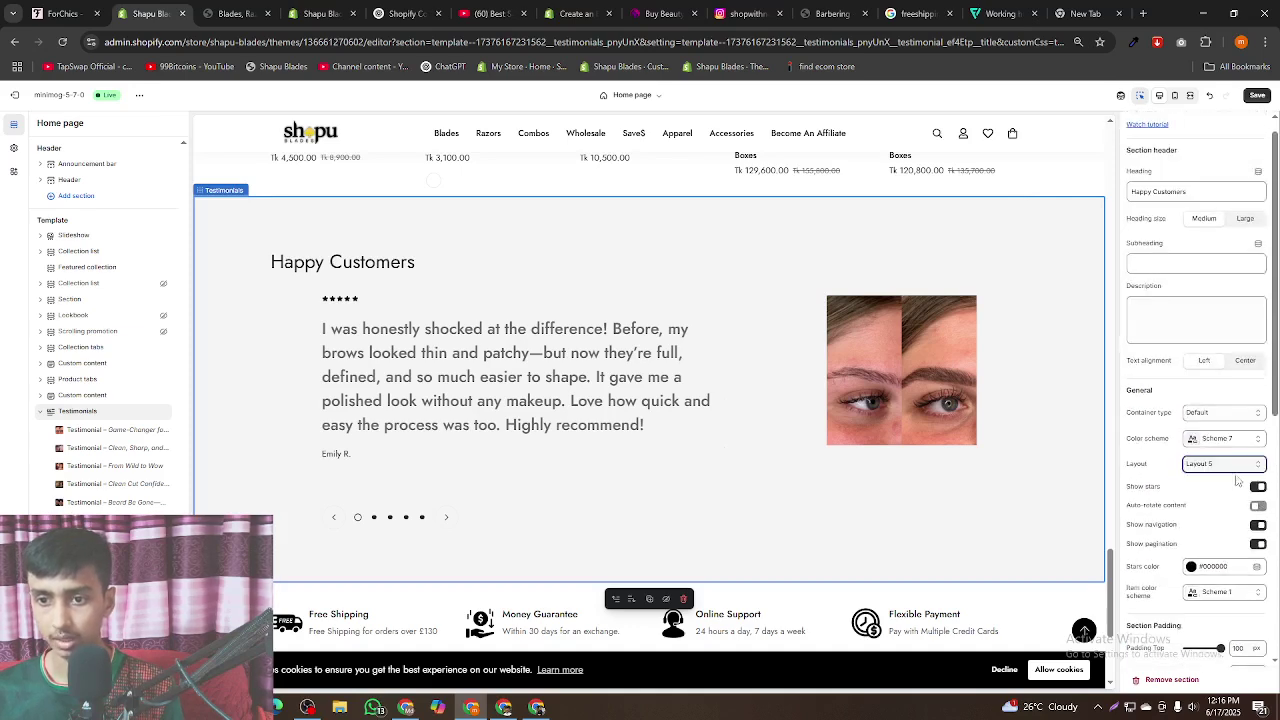
click(1212, 413)
click(1206, 445)
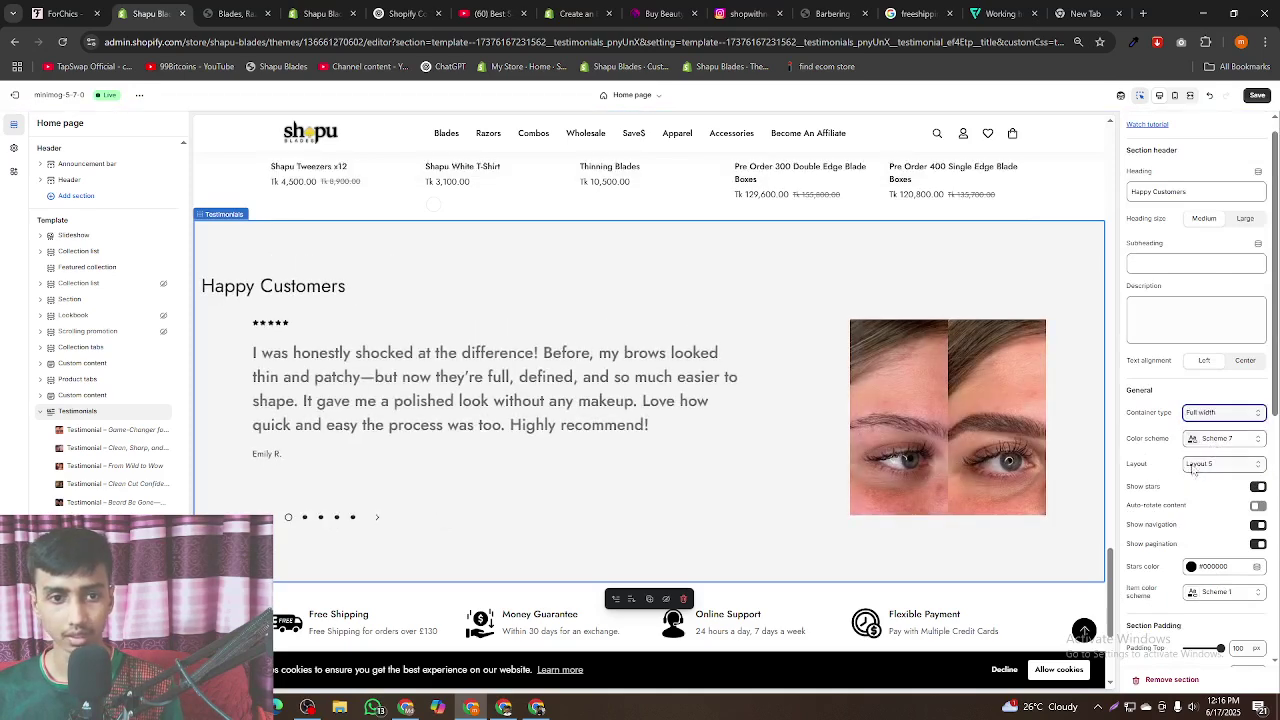
click(1216, 414)
click(1208, 429)
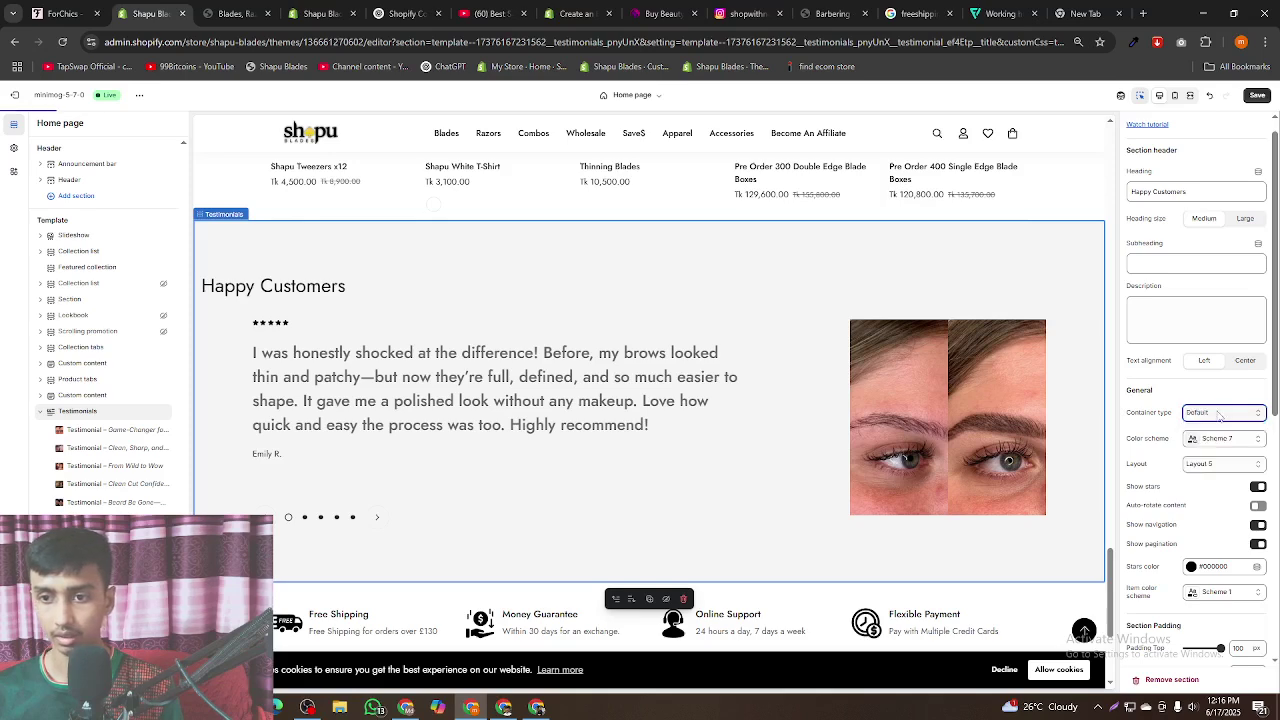
click(1218, 416)
click(1220, 462)
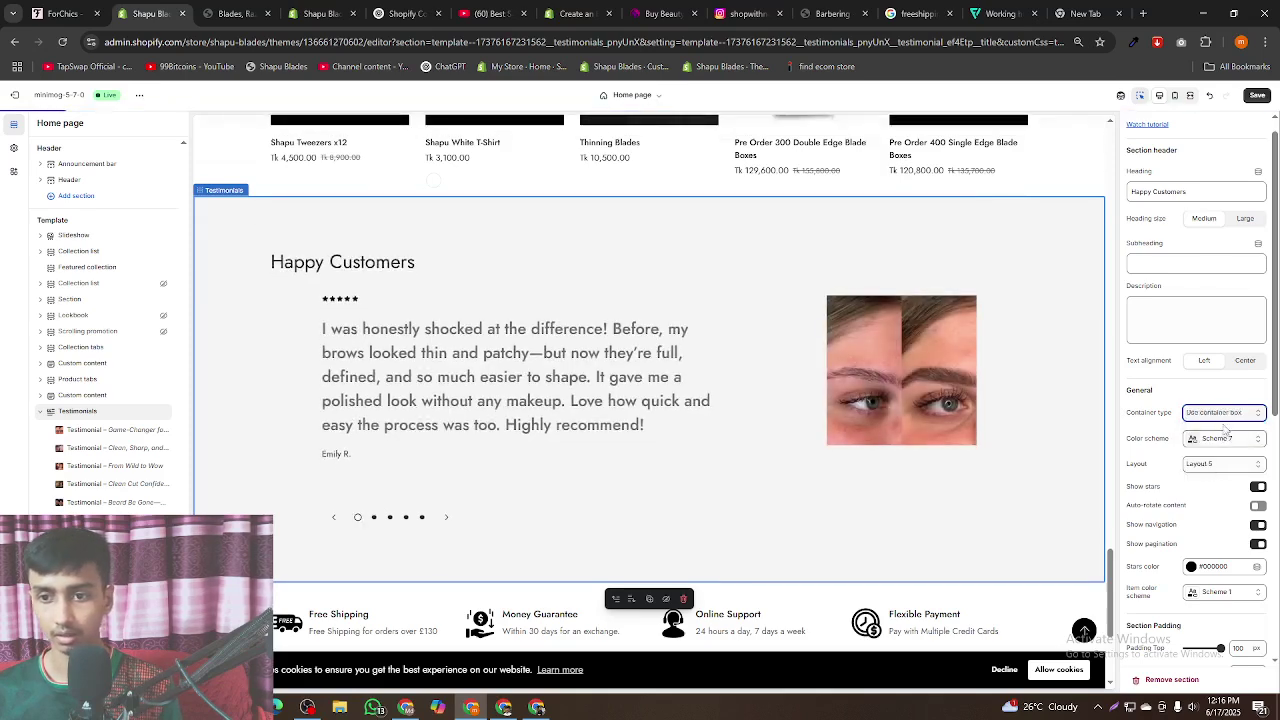
click(1219, 421)
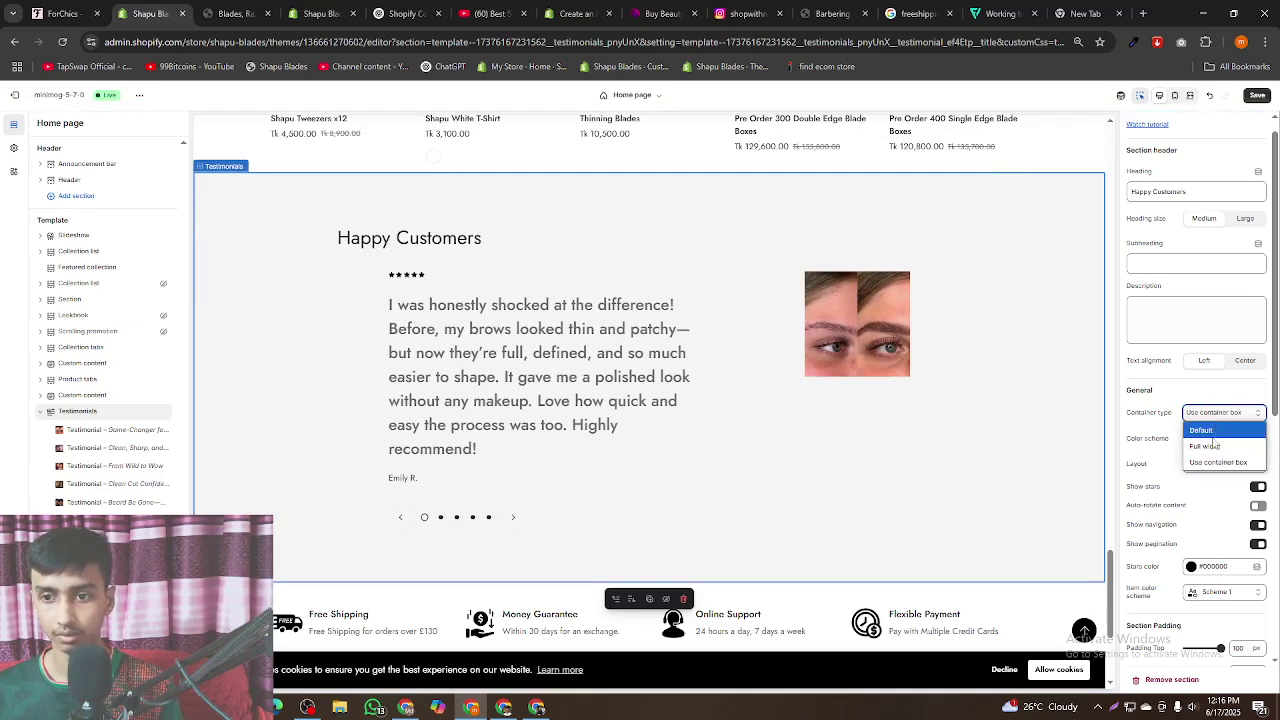
click(1214, 429)
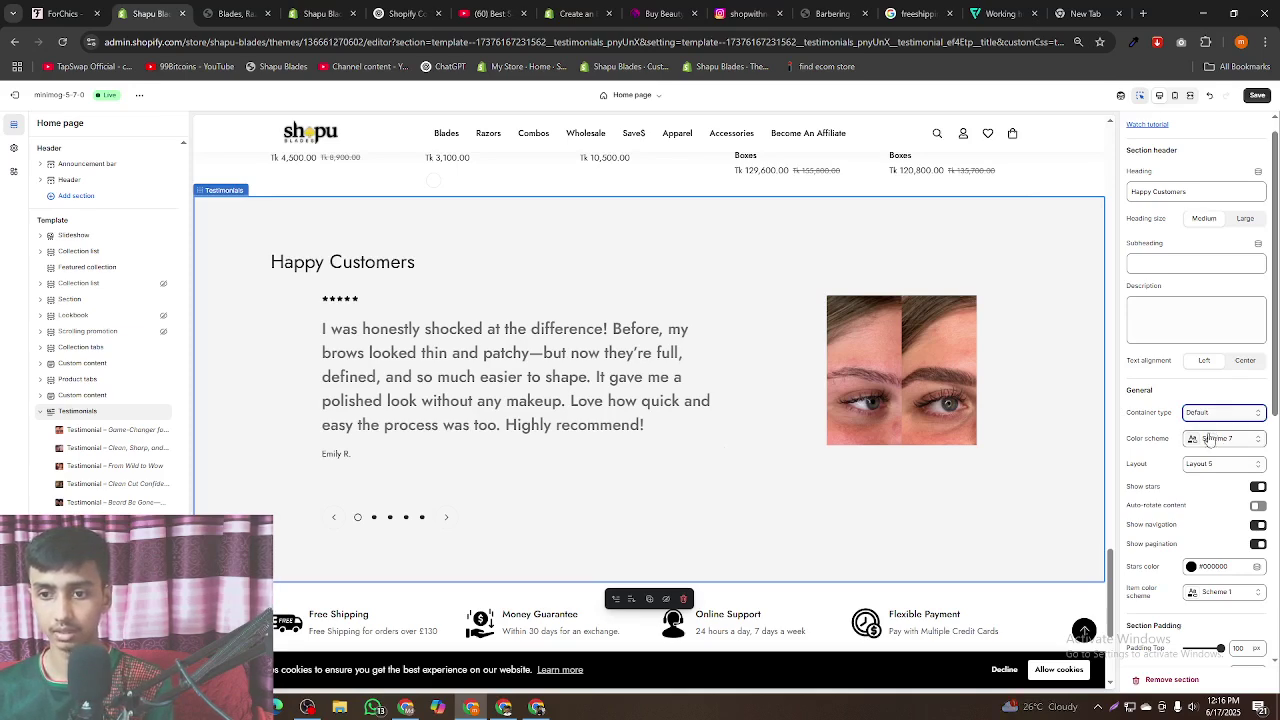
- Try Layout 4, Layout 3, Layout 2 and Layout 1 for the Testimonials section
click(1218, 463)
click(1204, 526)
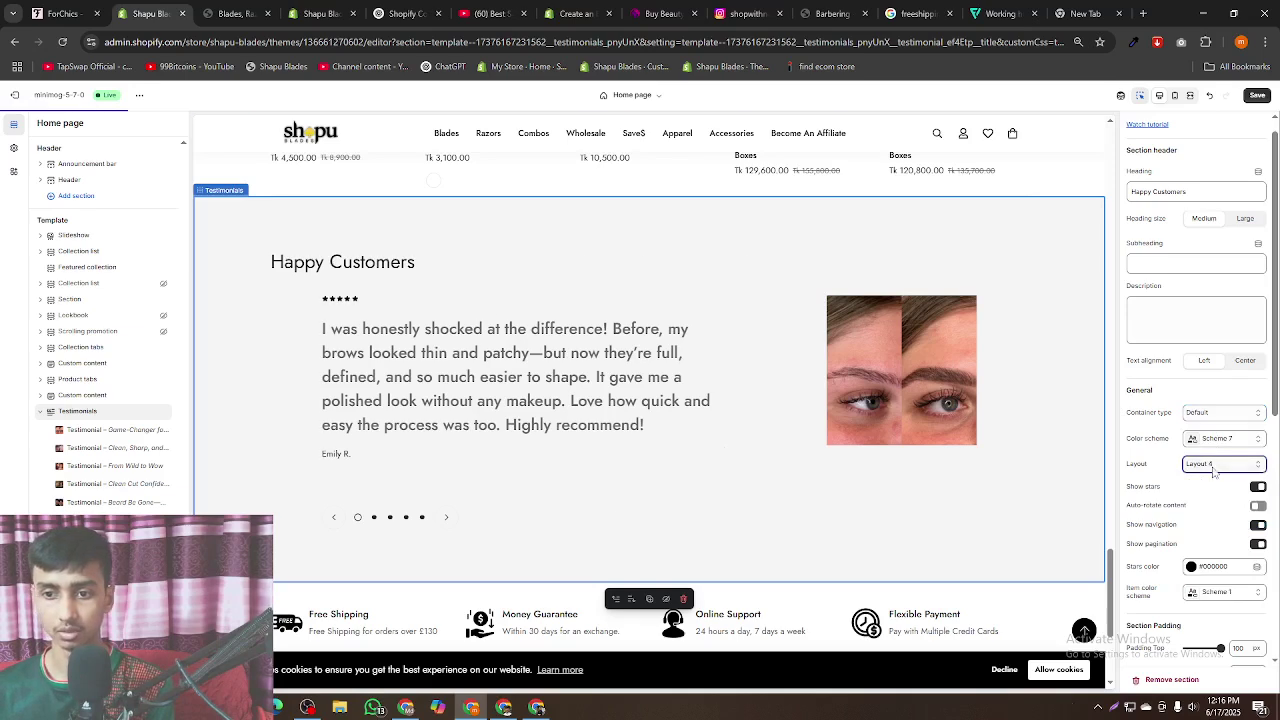
click(1214, 468)
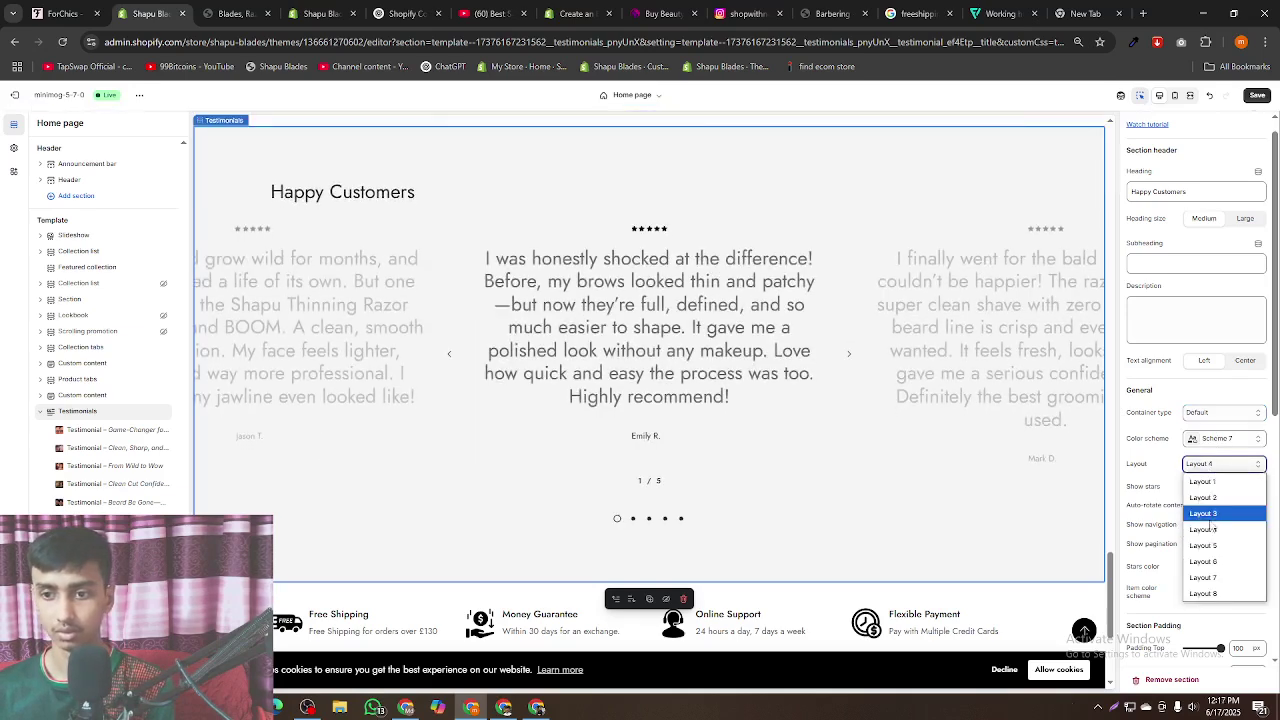
click(1208, 514)
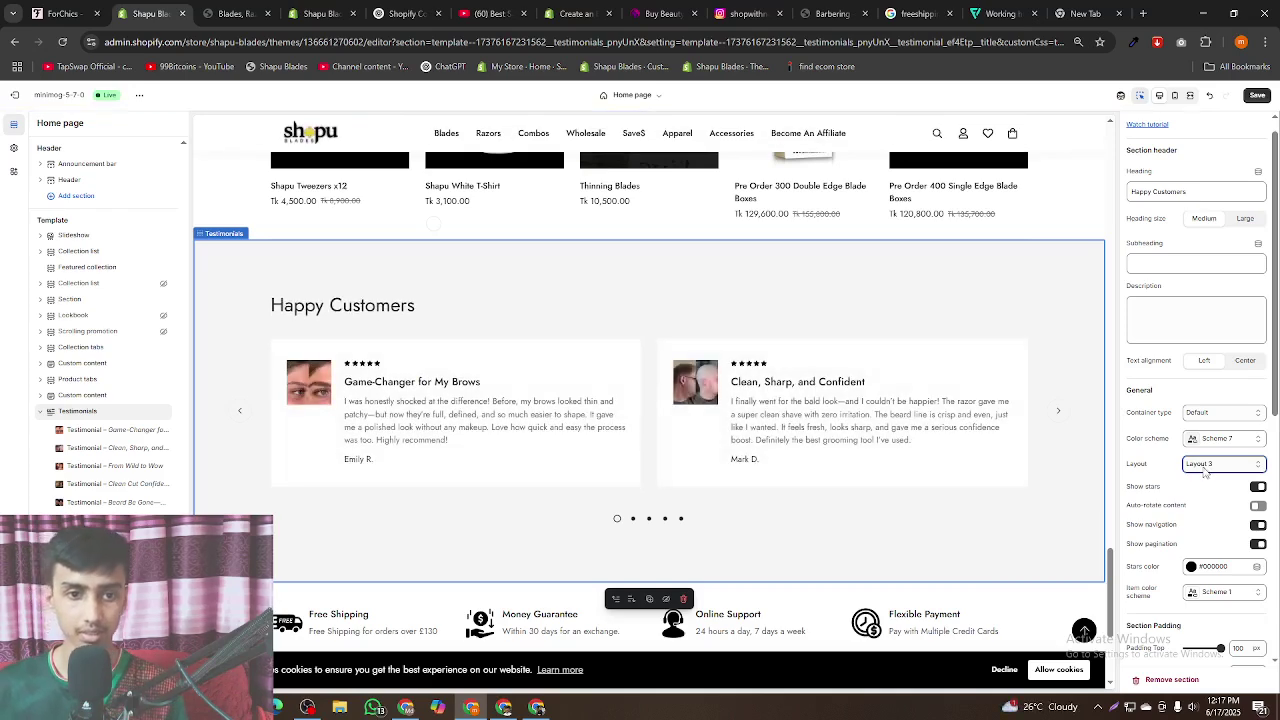
click(1205, 466)
click(1208, 494)
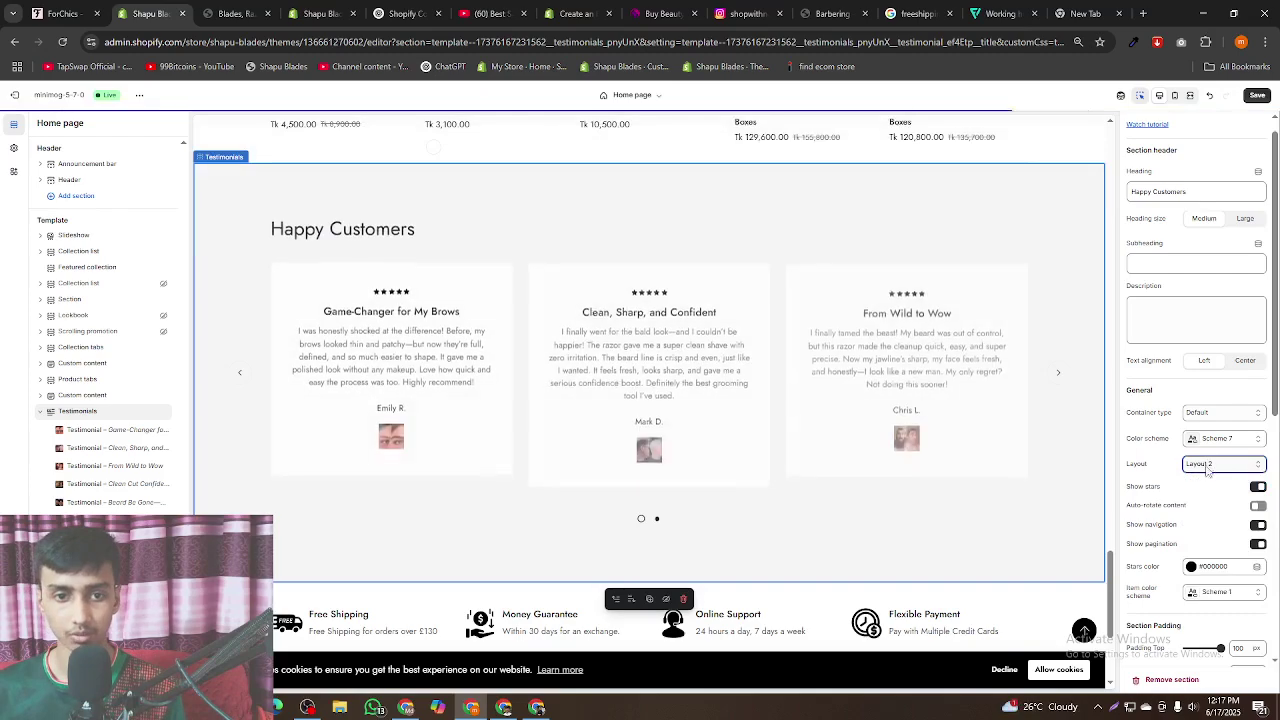
click(1210, 464)
click(1203, 478)
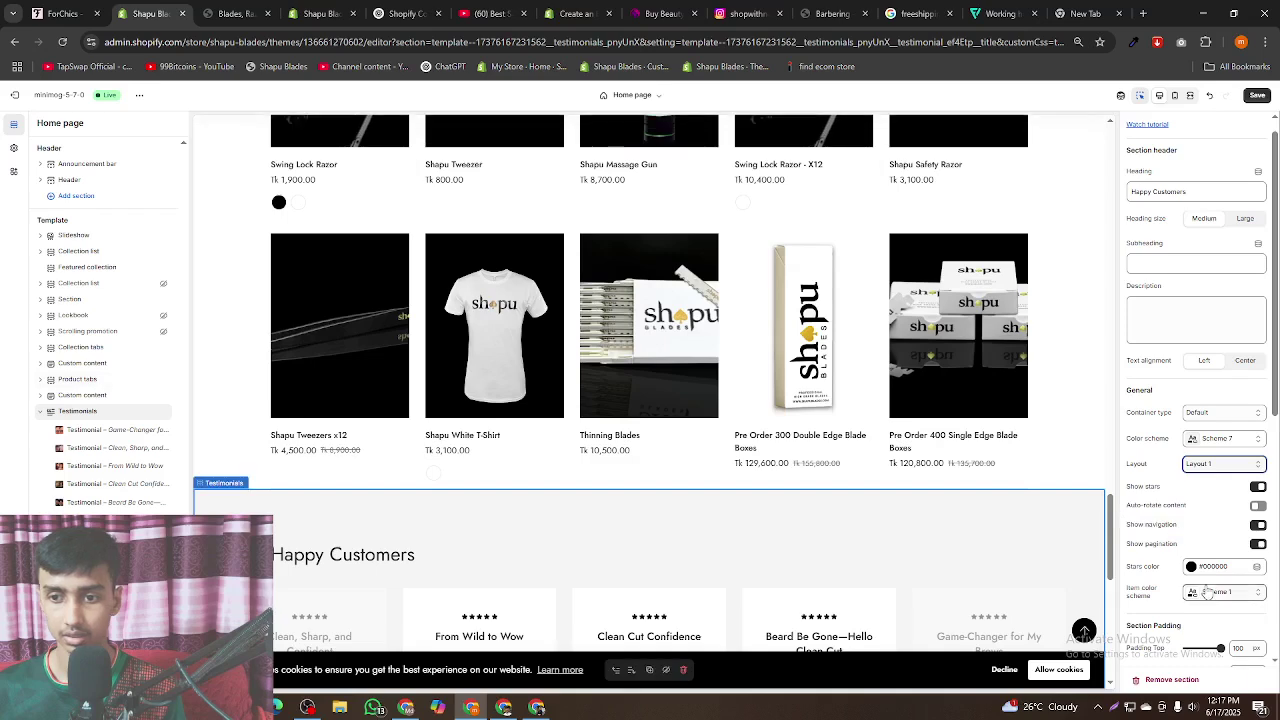
click(1208, 593)
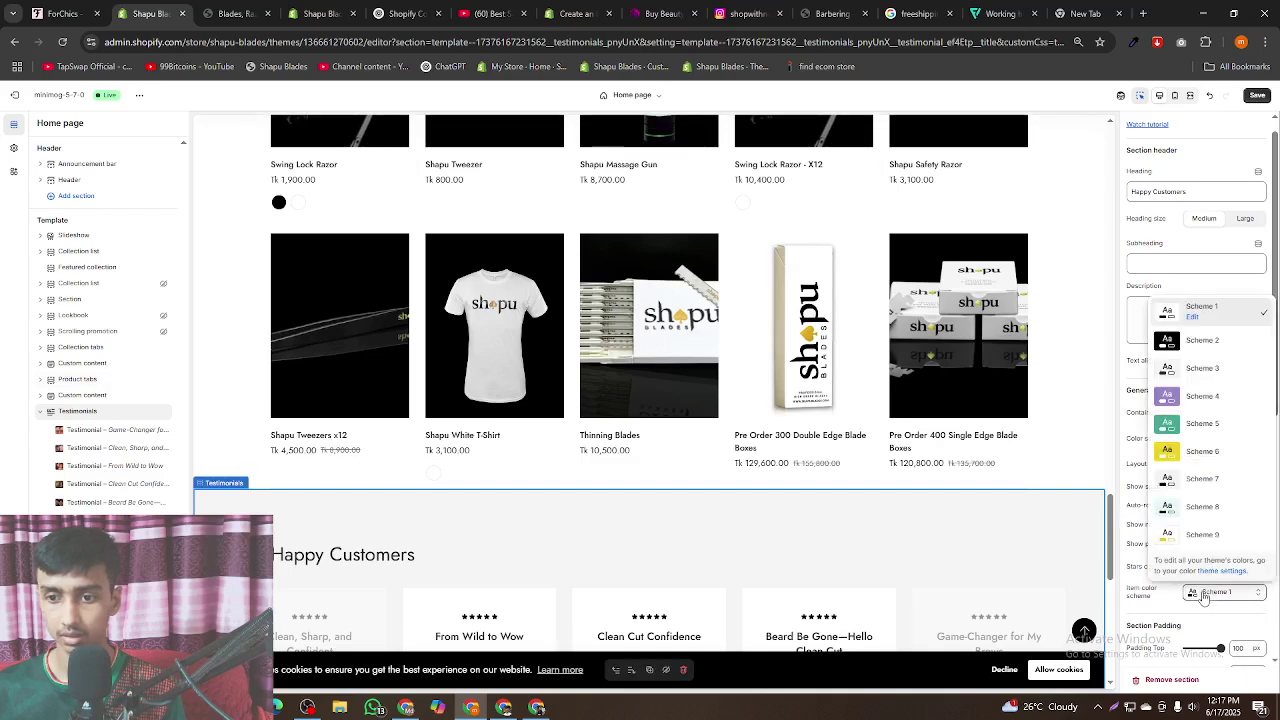
click(1193, 613)
scroll(1207, 590, down, 4)
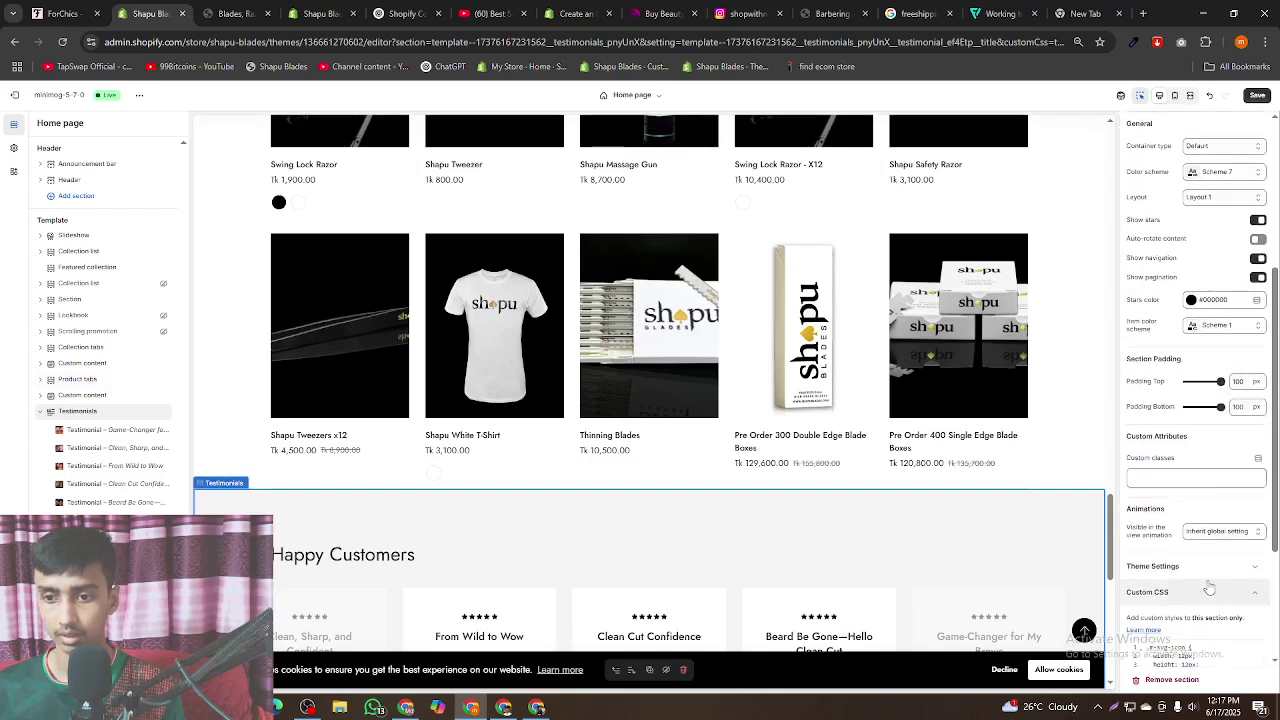
scroll(1209, 471, up, 4)
click(1208, 447)
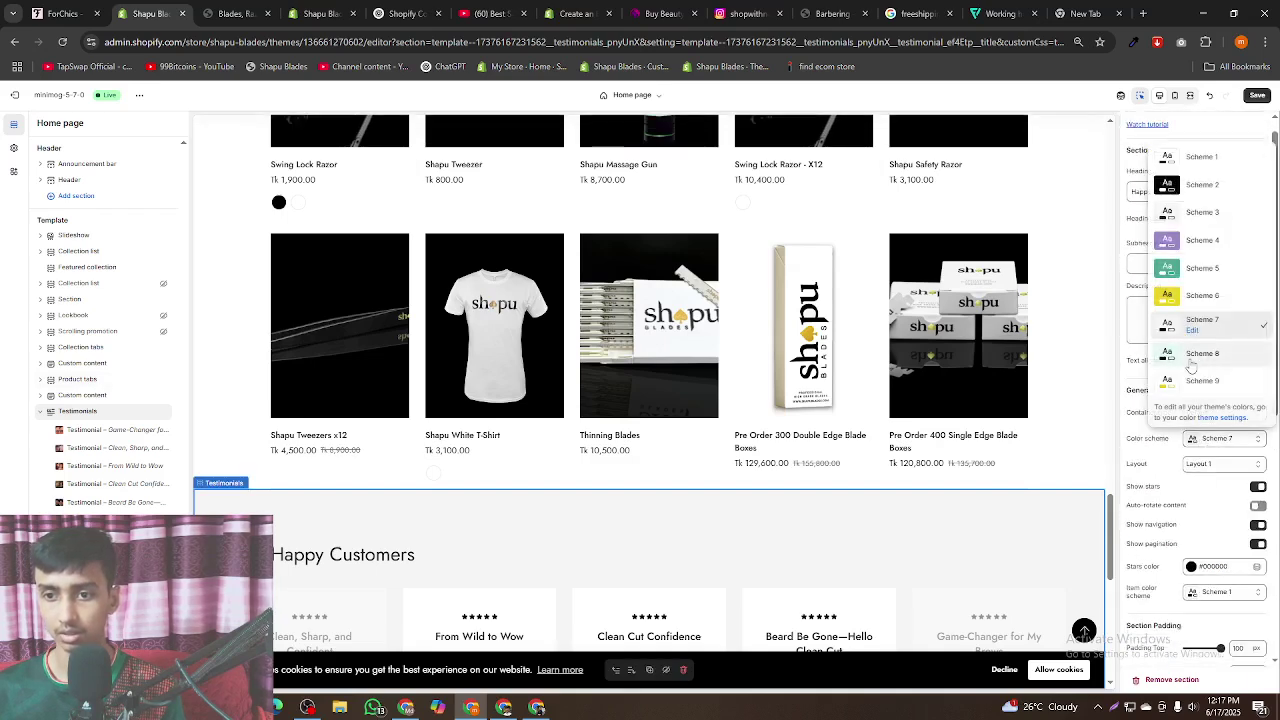
click(1217, 465)
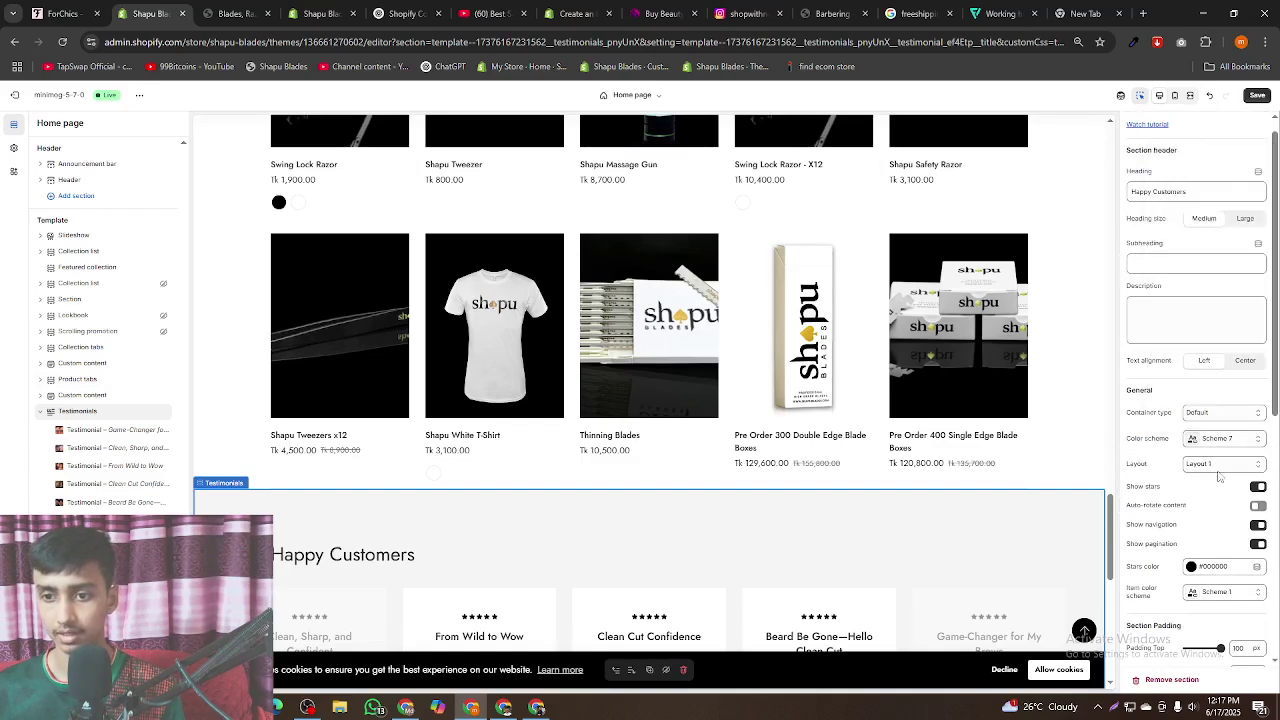
- Set the Testimonials section's layout to Layout 8 and save the home page
click(1218, 472)
click(1205, 597)
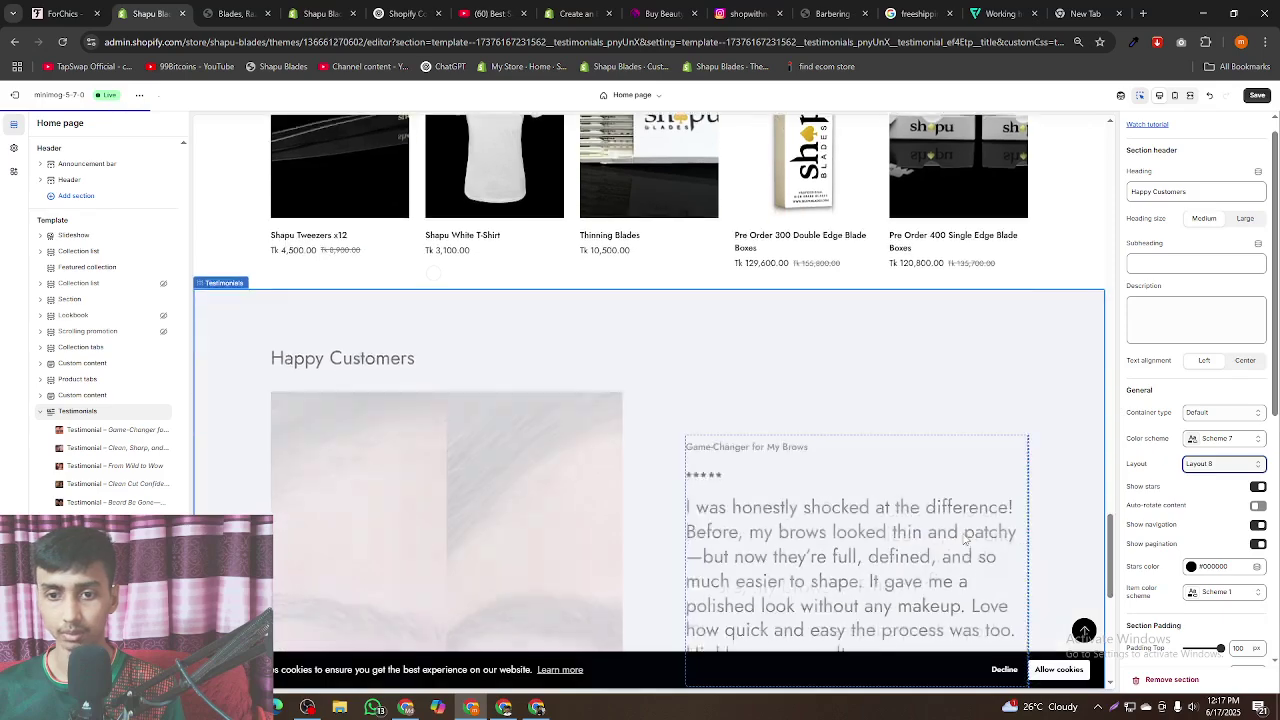
scroll(962, 535, down, 3)
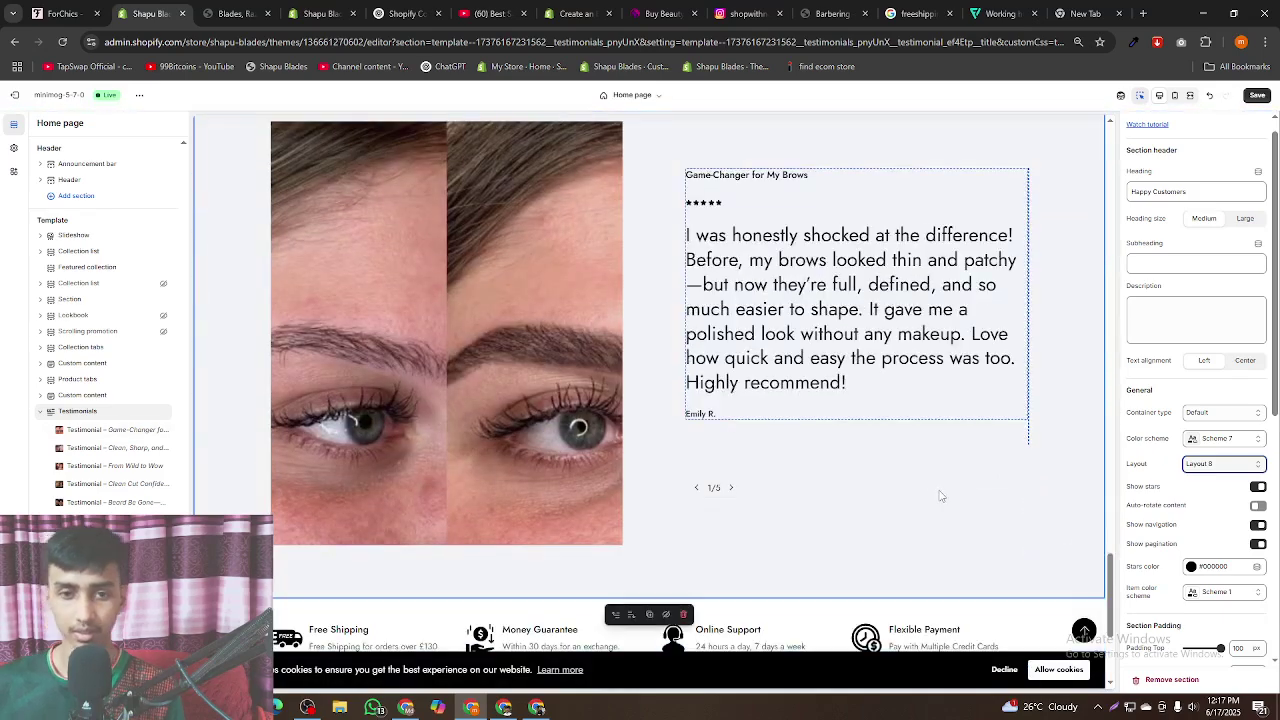
click(1257, 98)
- Reload the live shapu.shop home page and check how the new testimonial layout looks under Happy Customers
click(248, 7)
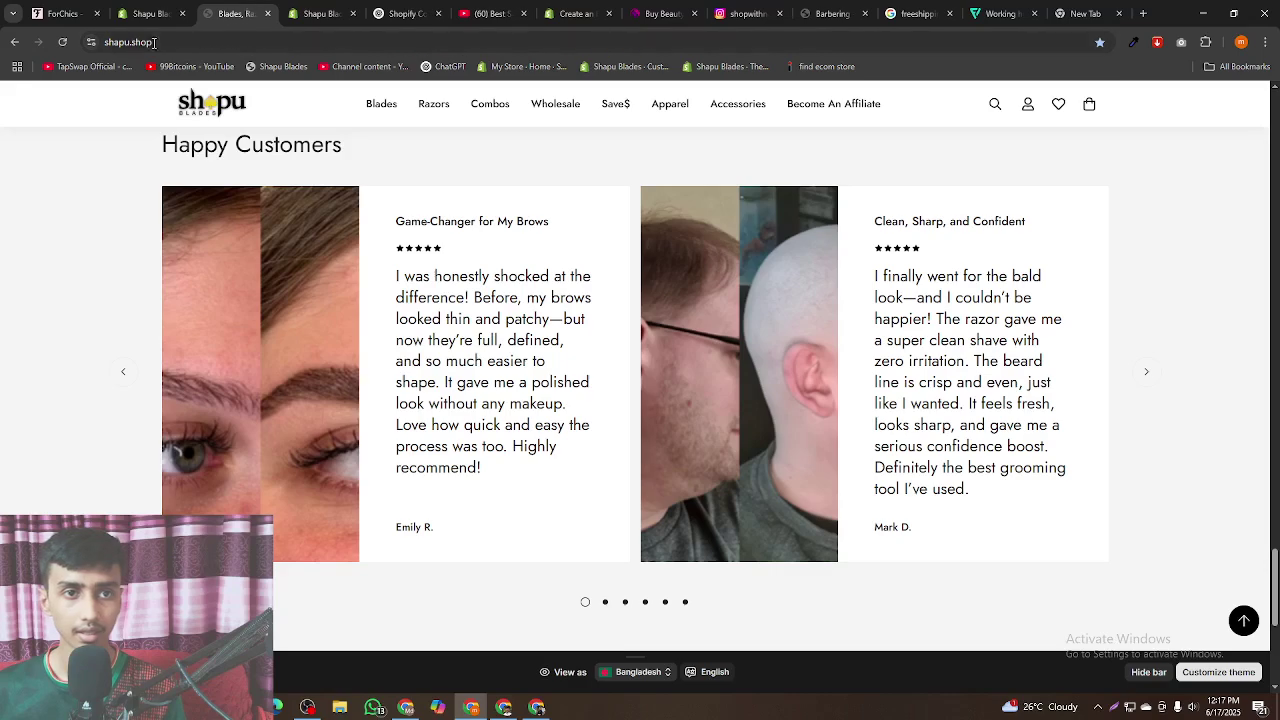
click(63, 41)
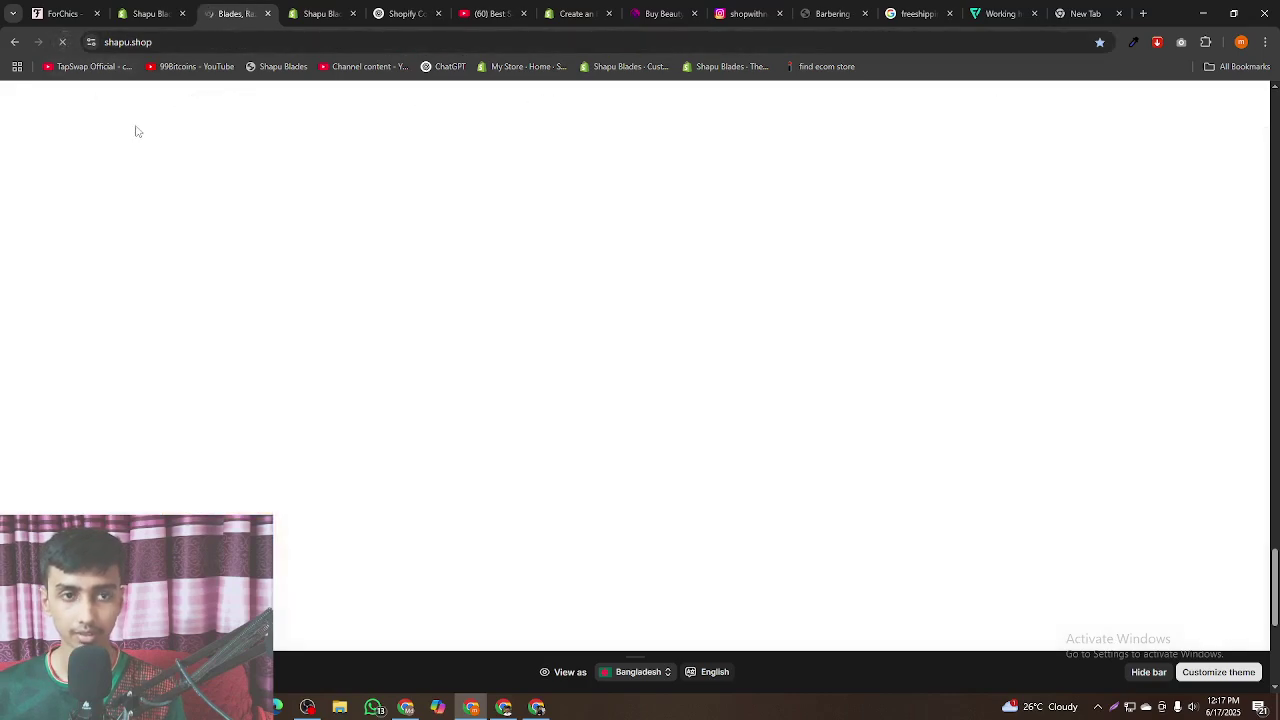
scroll(557, 380, down, 2)
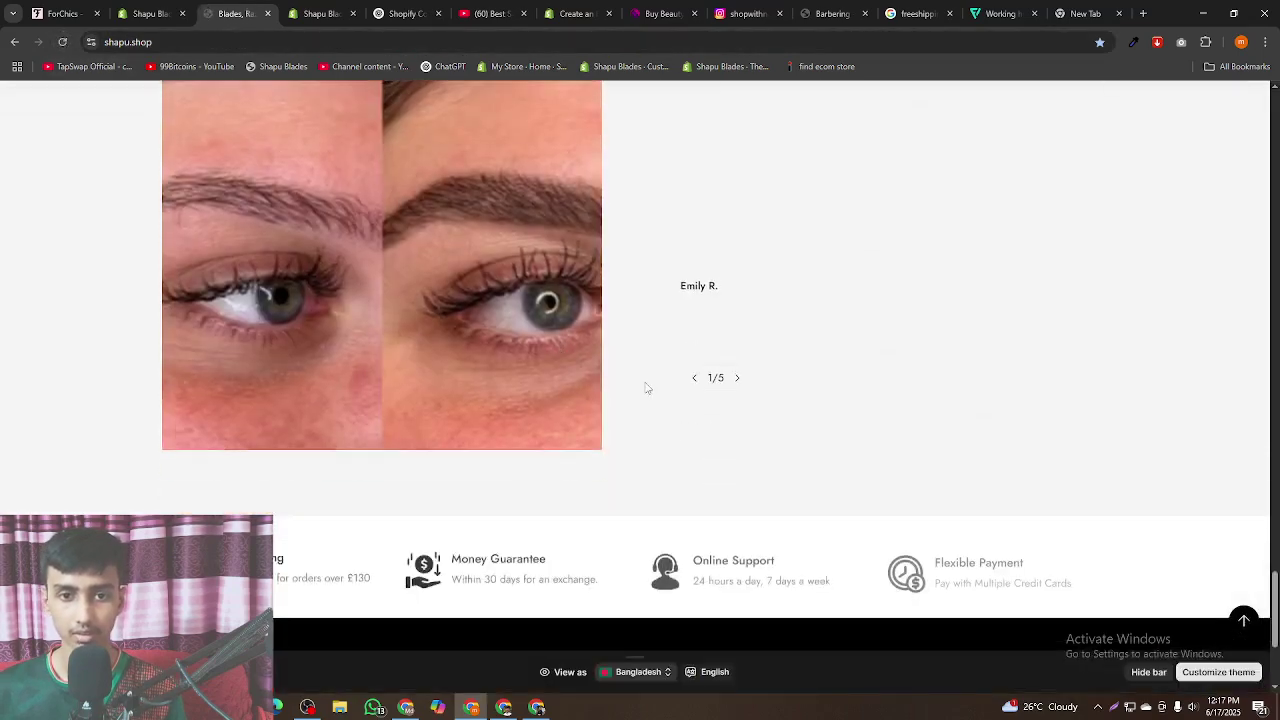
- Check the first testimonial on the live page and return to the home page in the Shopify theme editor
scroll(657, 386, up, 2)
scroll(362, 385, down, 1)
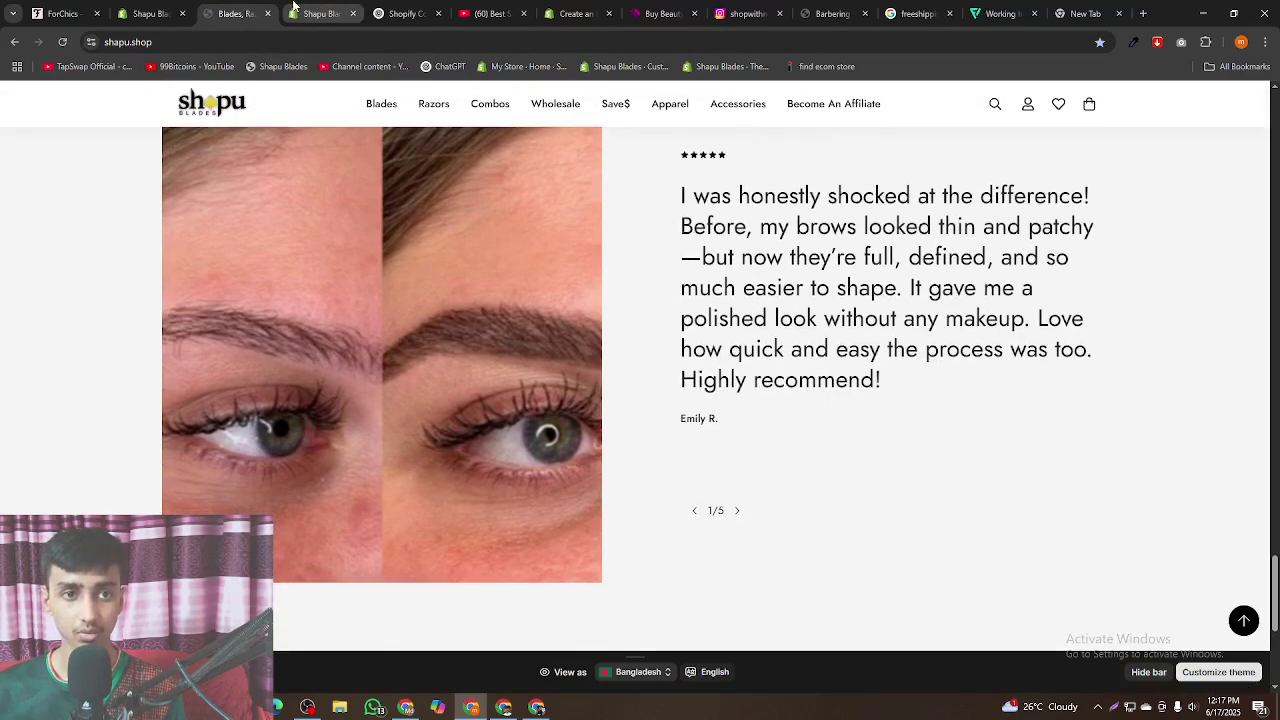
key(ctrl+Tab)
key(ctrl+shift+Tab)
key(ctrl+shift+Tab)
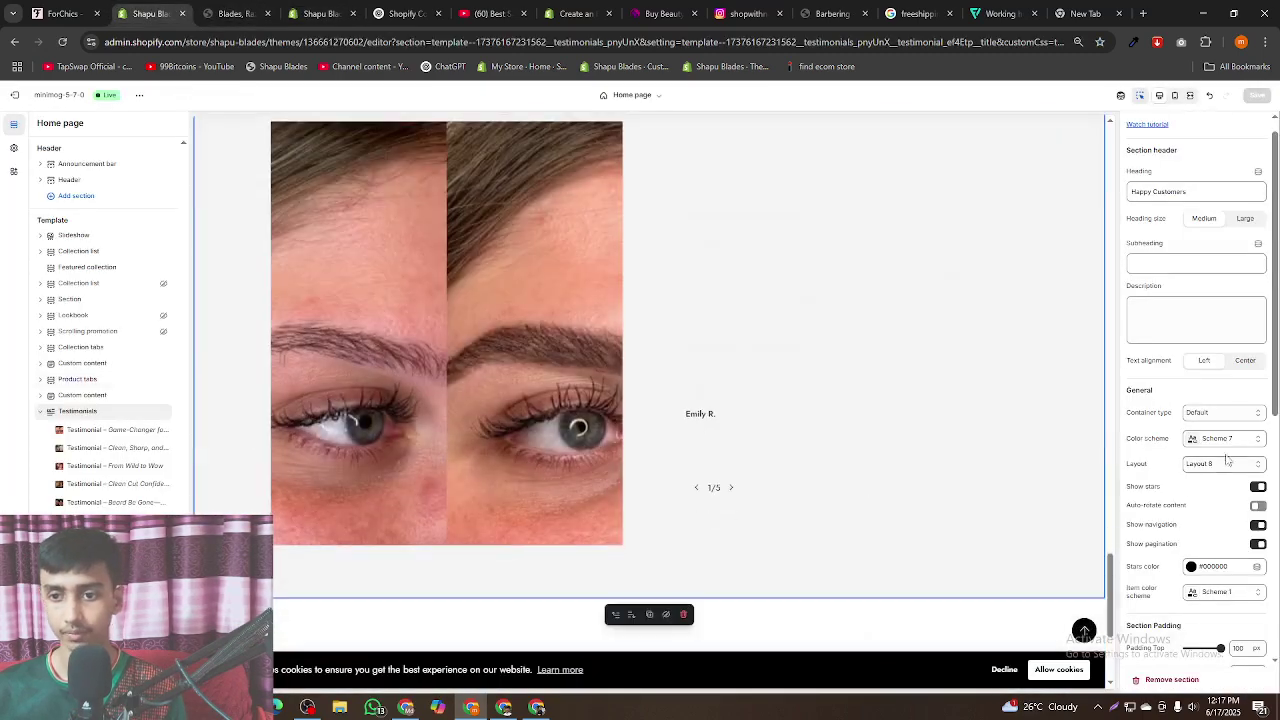
- Try Layout 7 for the Testimonials section and check how the review cards look
click(1222, 463)
click(1203, 577)
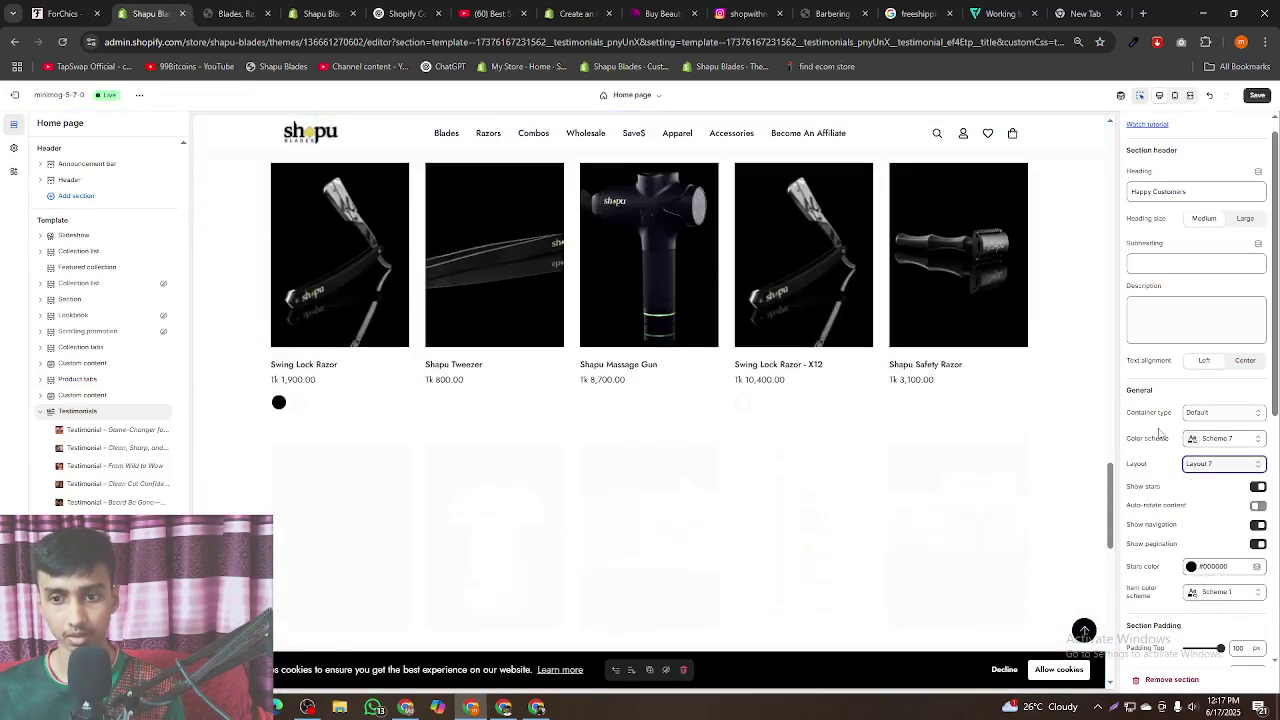
scroll(755, 470, down, 3)
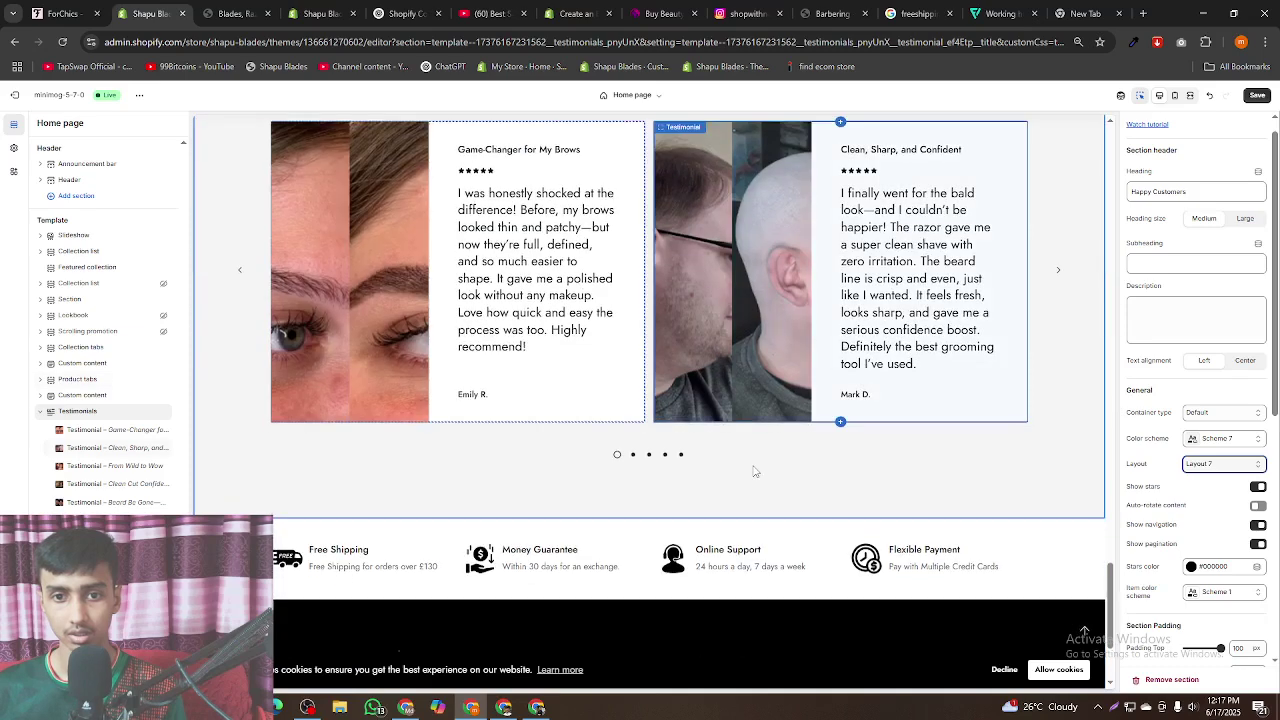
- Set the Testimonials section's layout to Layout 6, browse through its review cards, and save the home page
click(1218, 472)
click(1205, 562)
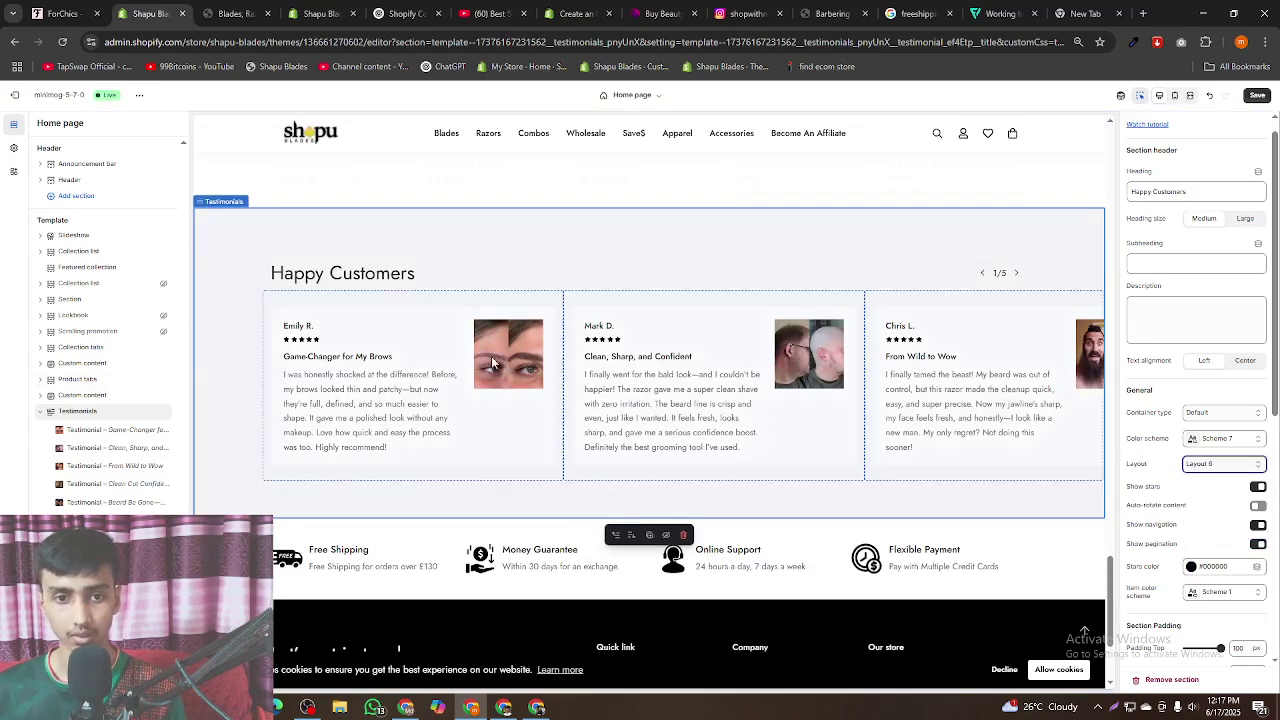
drag(868, 438, 510, 446)
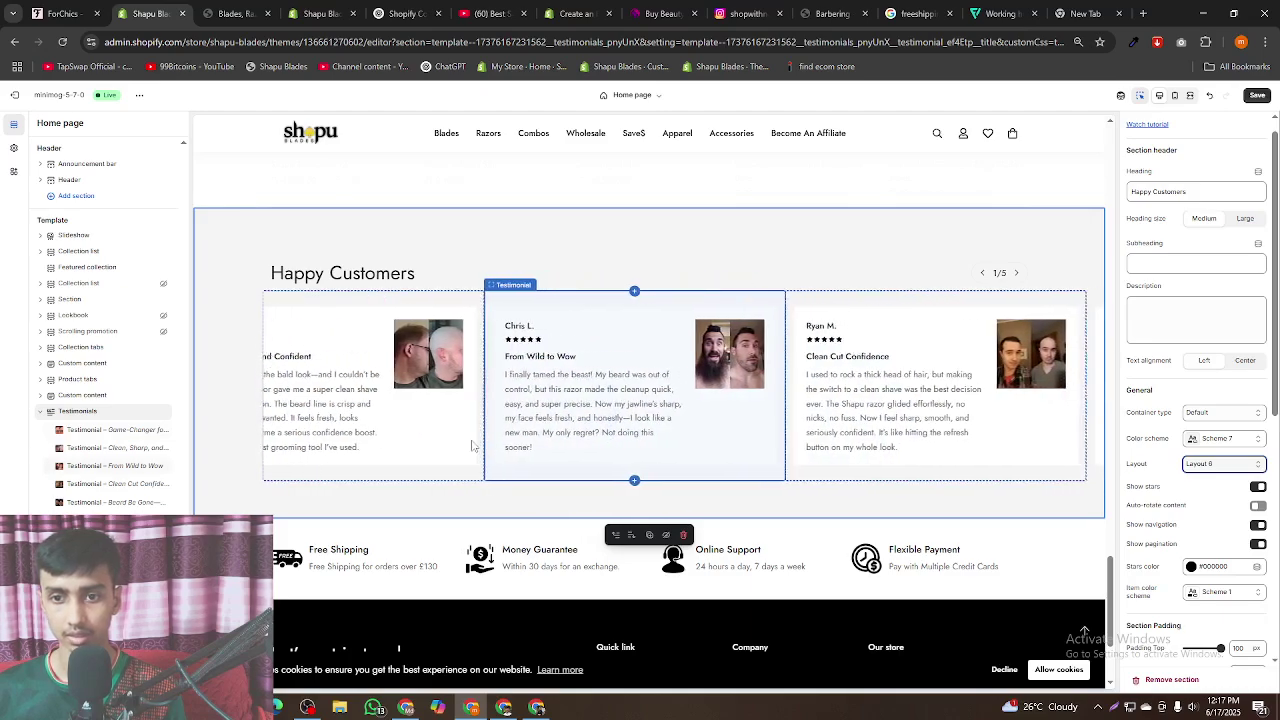
click(886, 418)
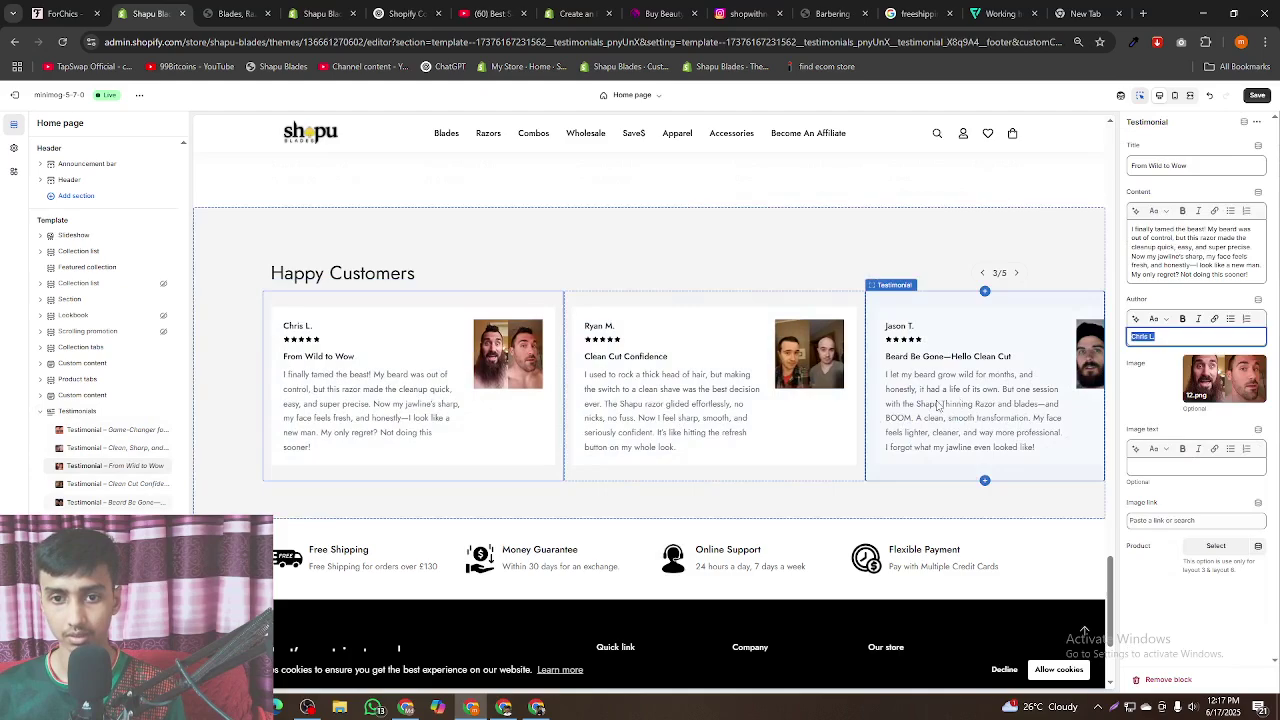
click(1258, 96)
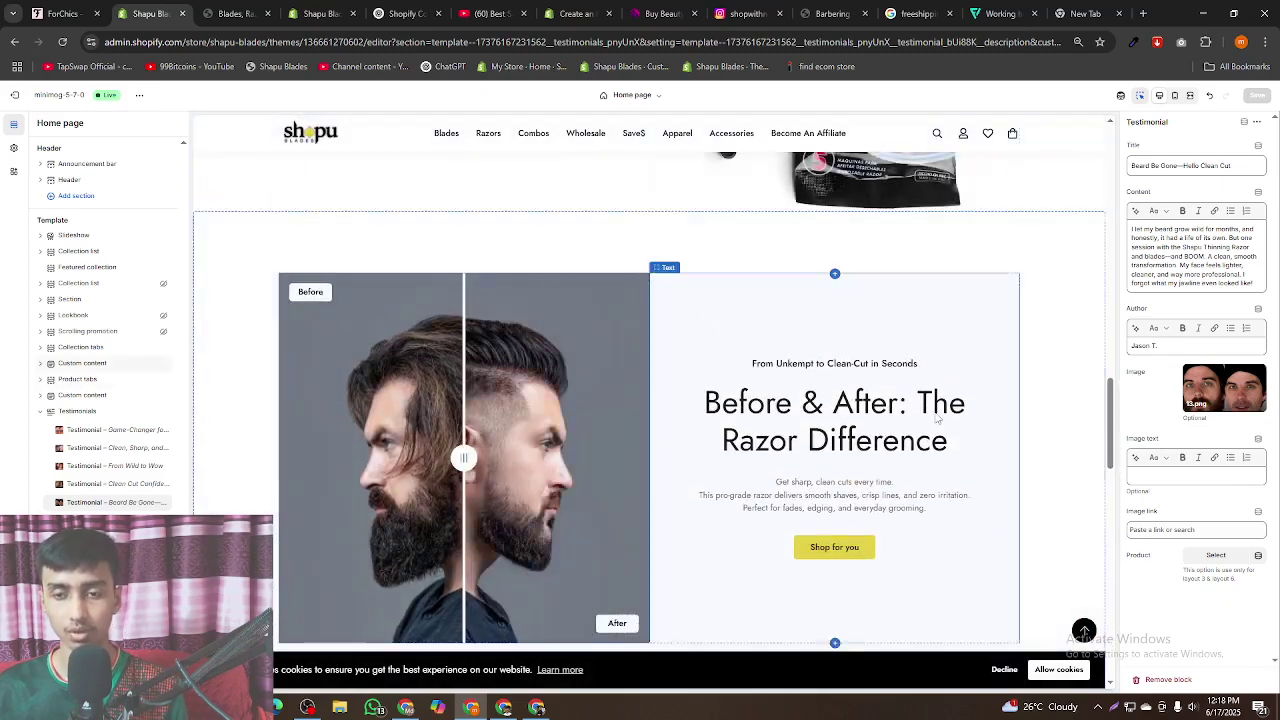
- Review the saved home page preview from the lower sections back up to the slideshow
scroll(1023, 437, up, 4)
scroll(1003, 440, up, 5)
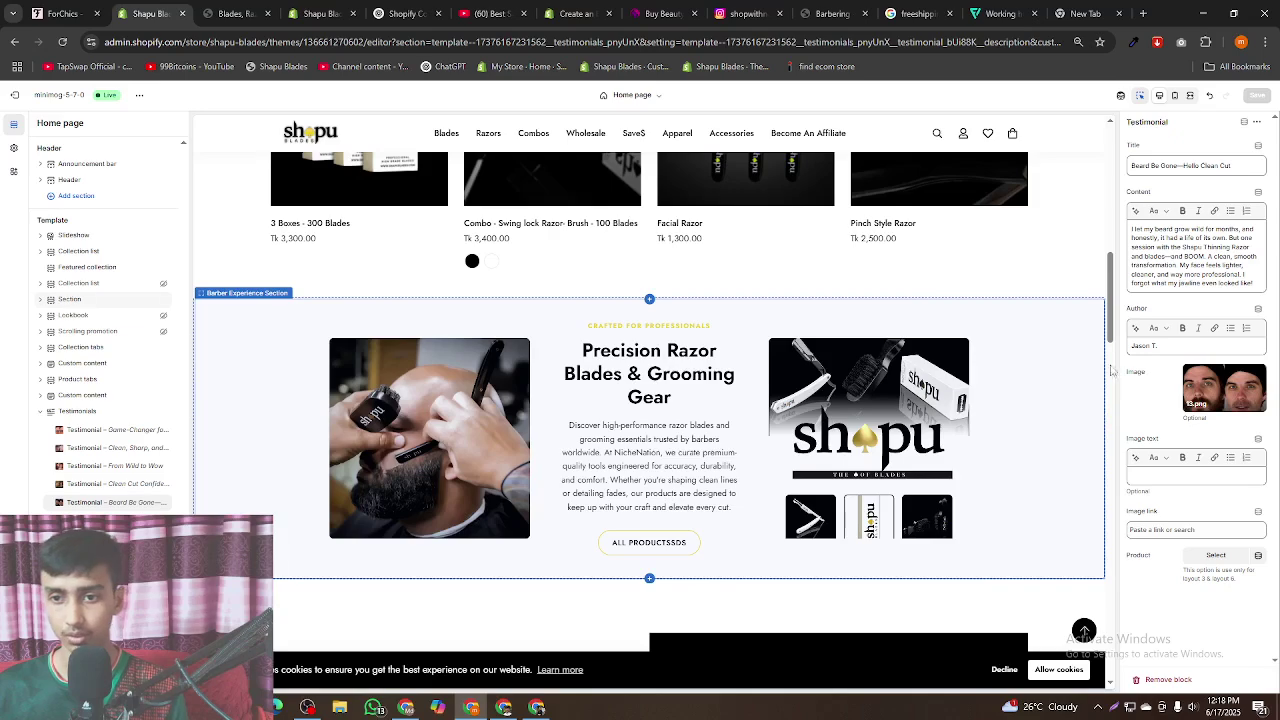
drag(1110, 322, 1110, 180)
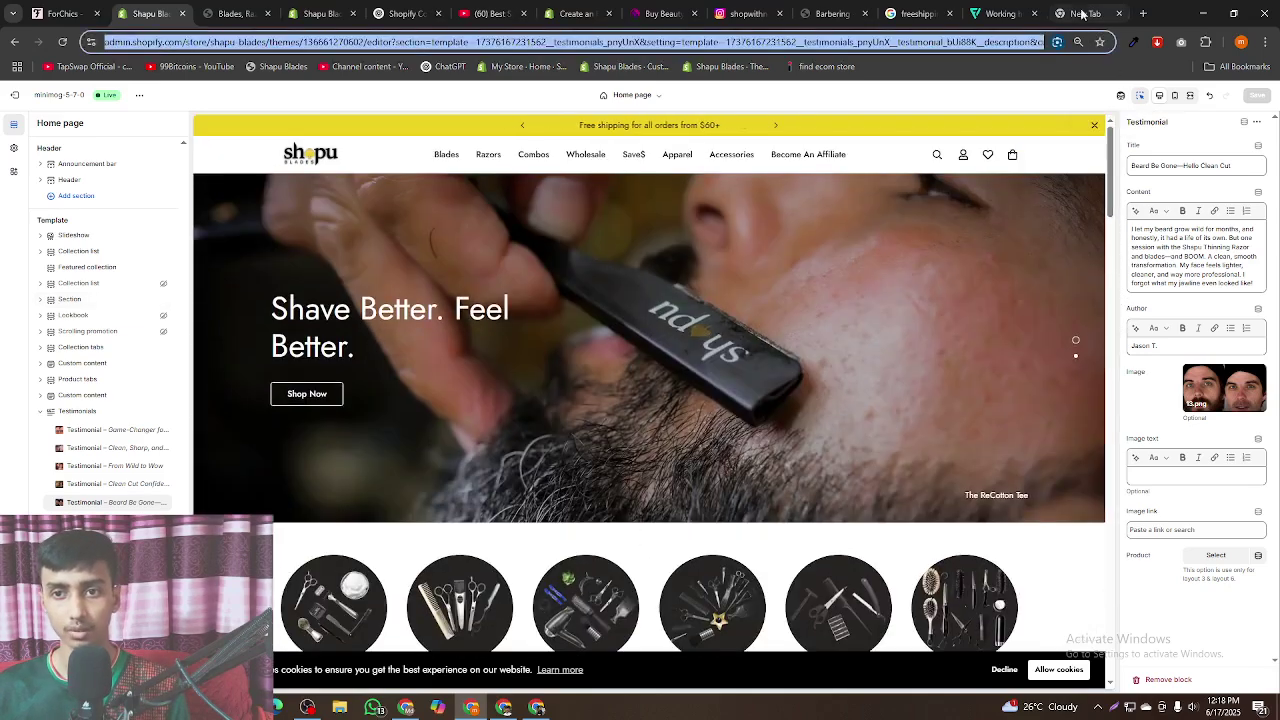
- Open the creativewebboost.com website in the empty browser tab
click(1081, 13)
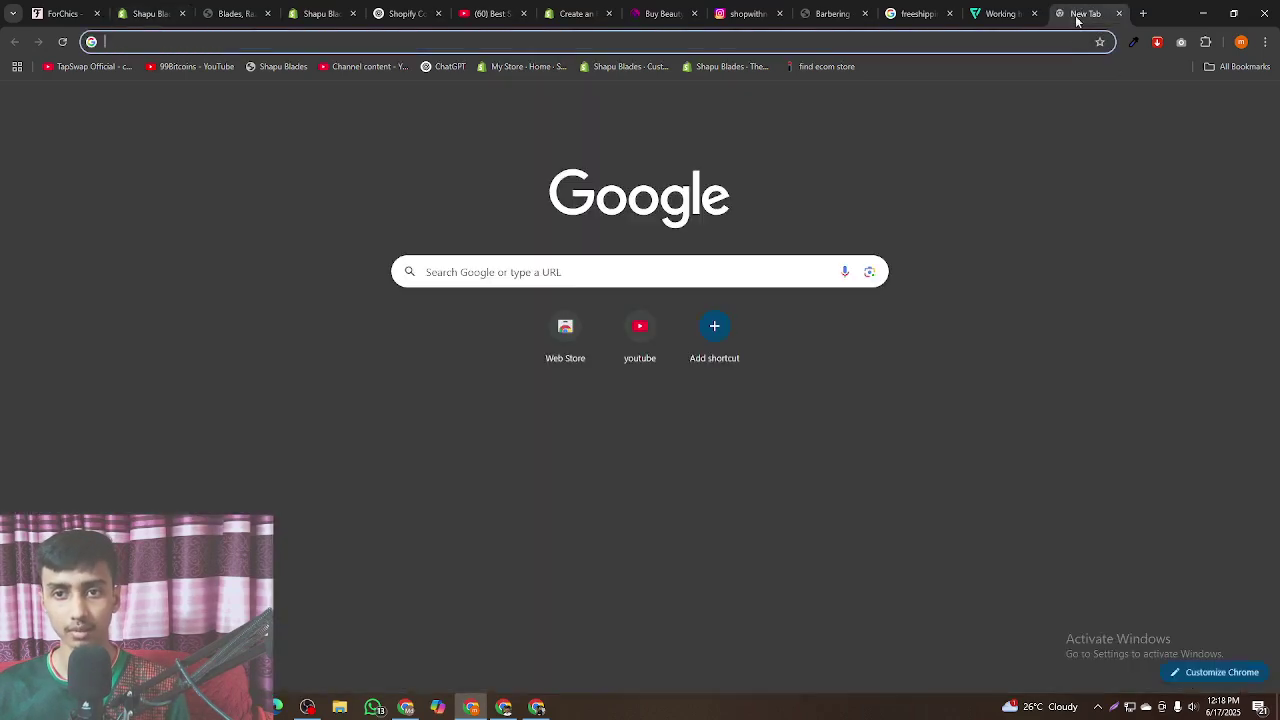
text(cre)
key(Return)
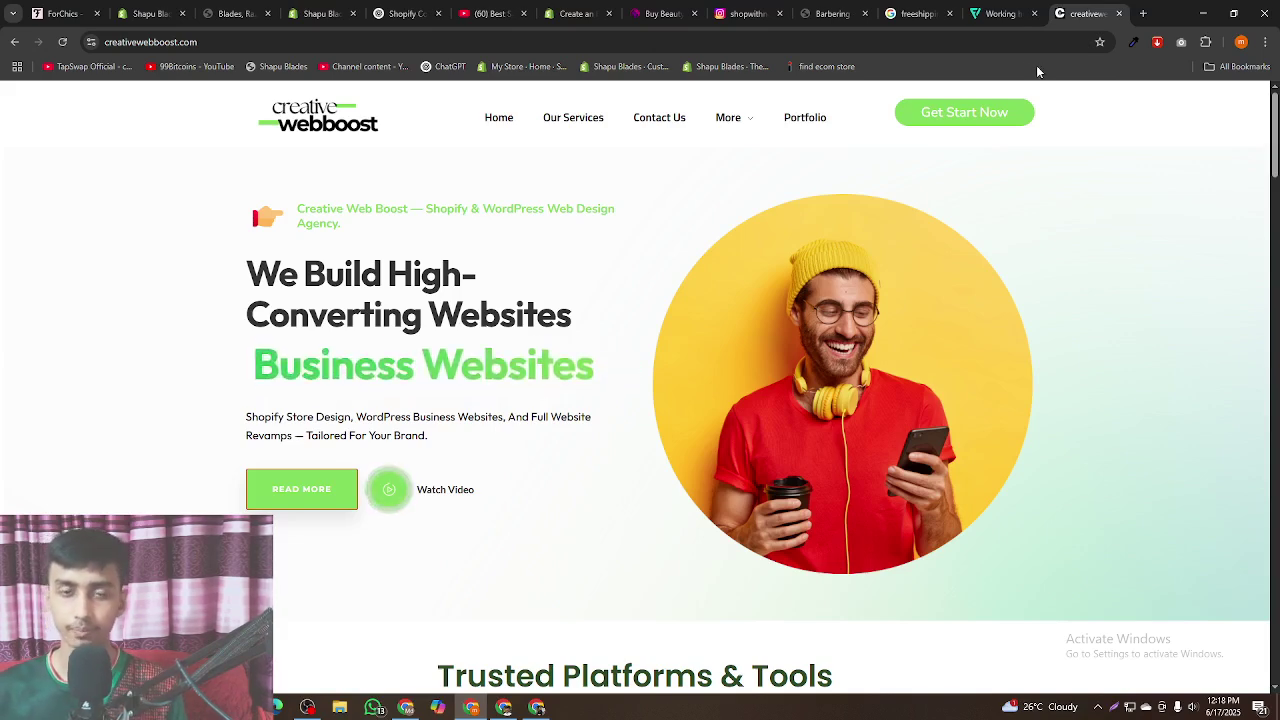
click(326, 709)
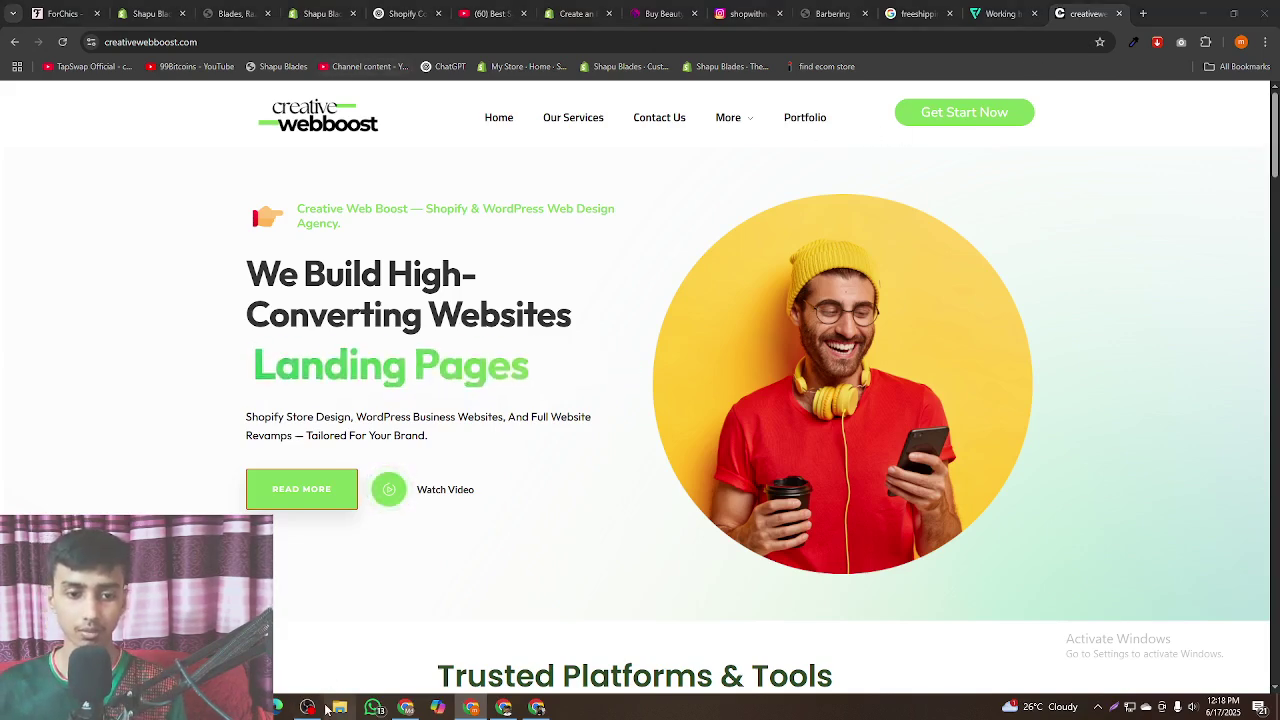